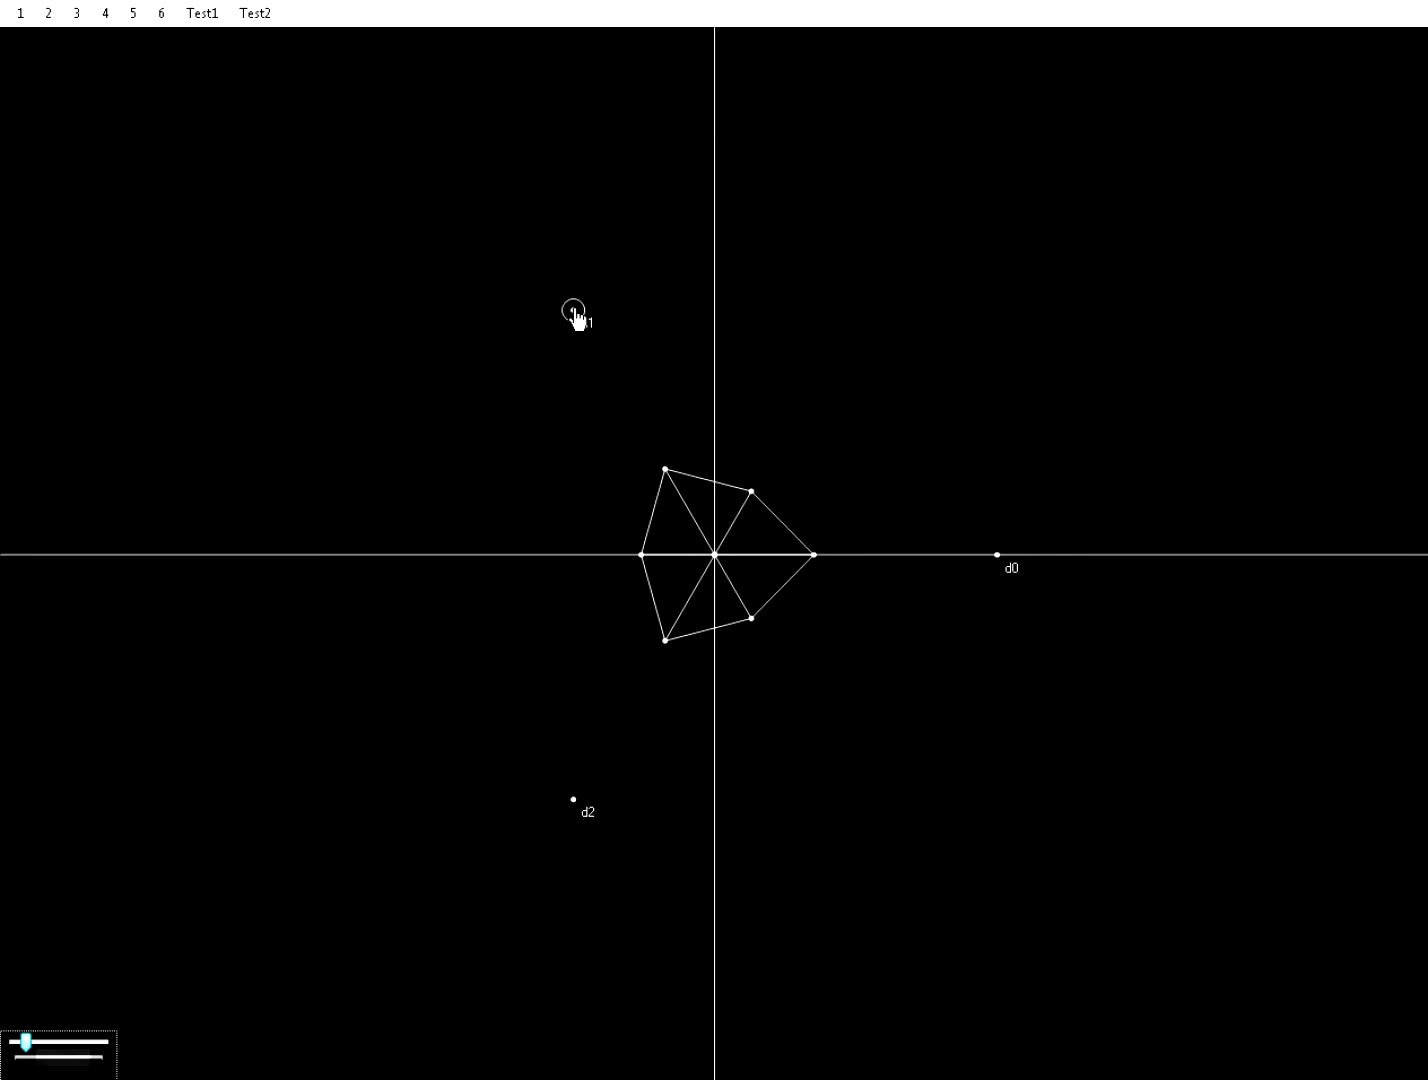
Drag direction points d0 and d2 to reshape the cube projection, then reset it.
drag(997, 554, 1060, 430)
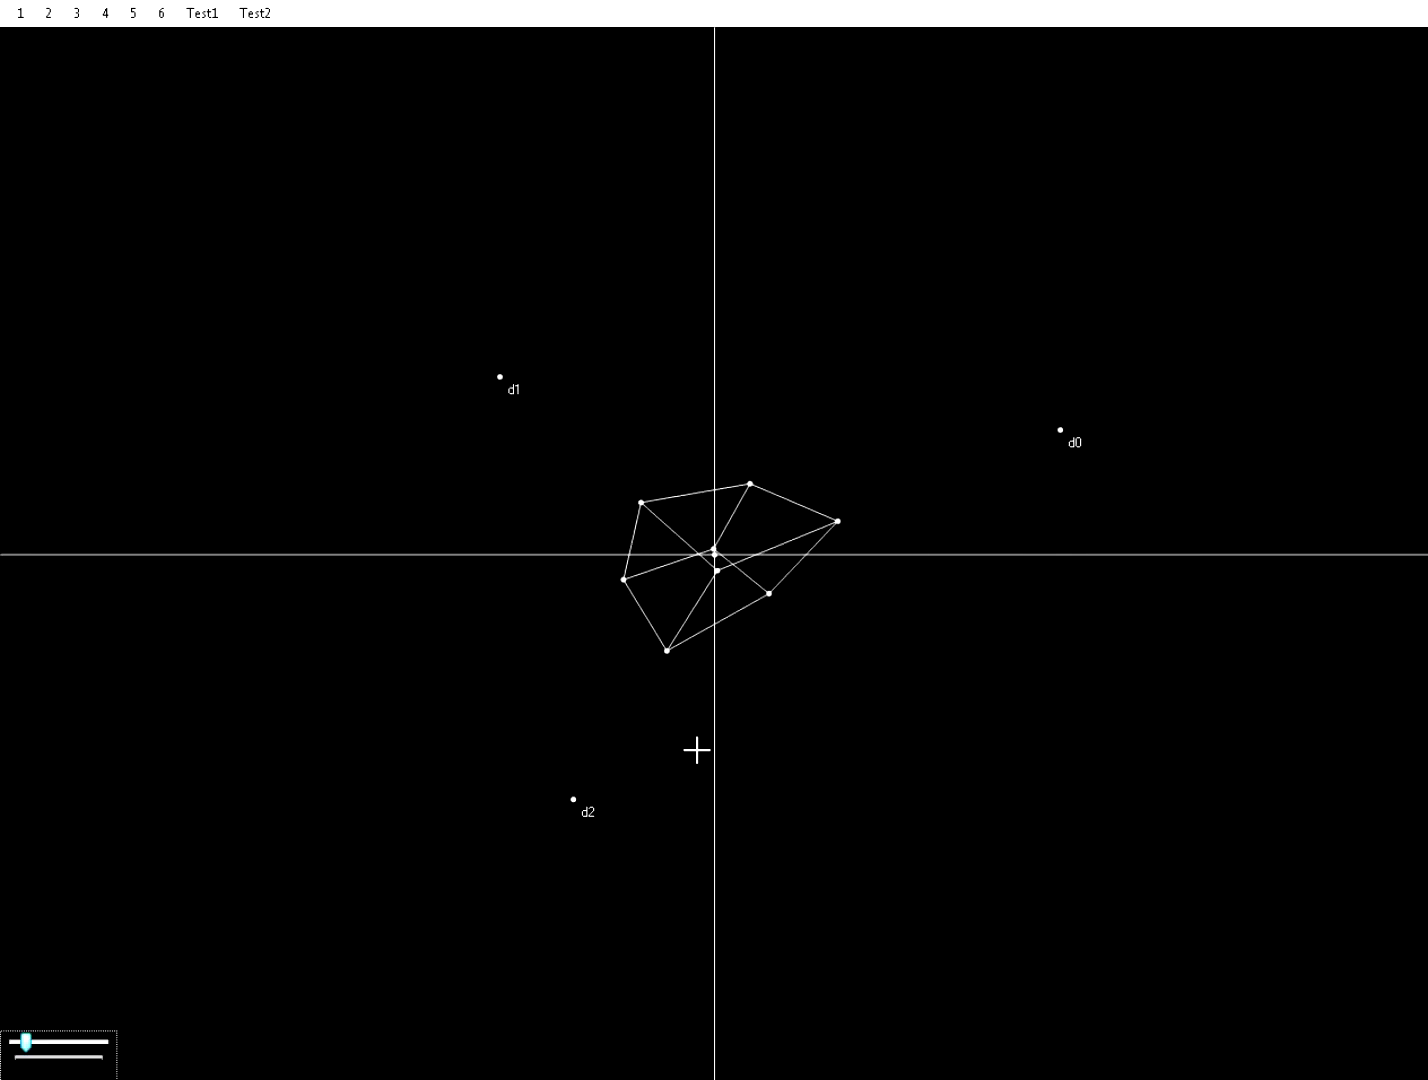
drag(561, 810, 745, 345)
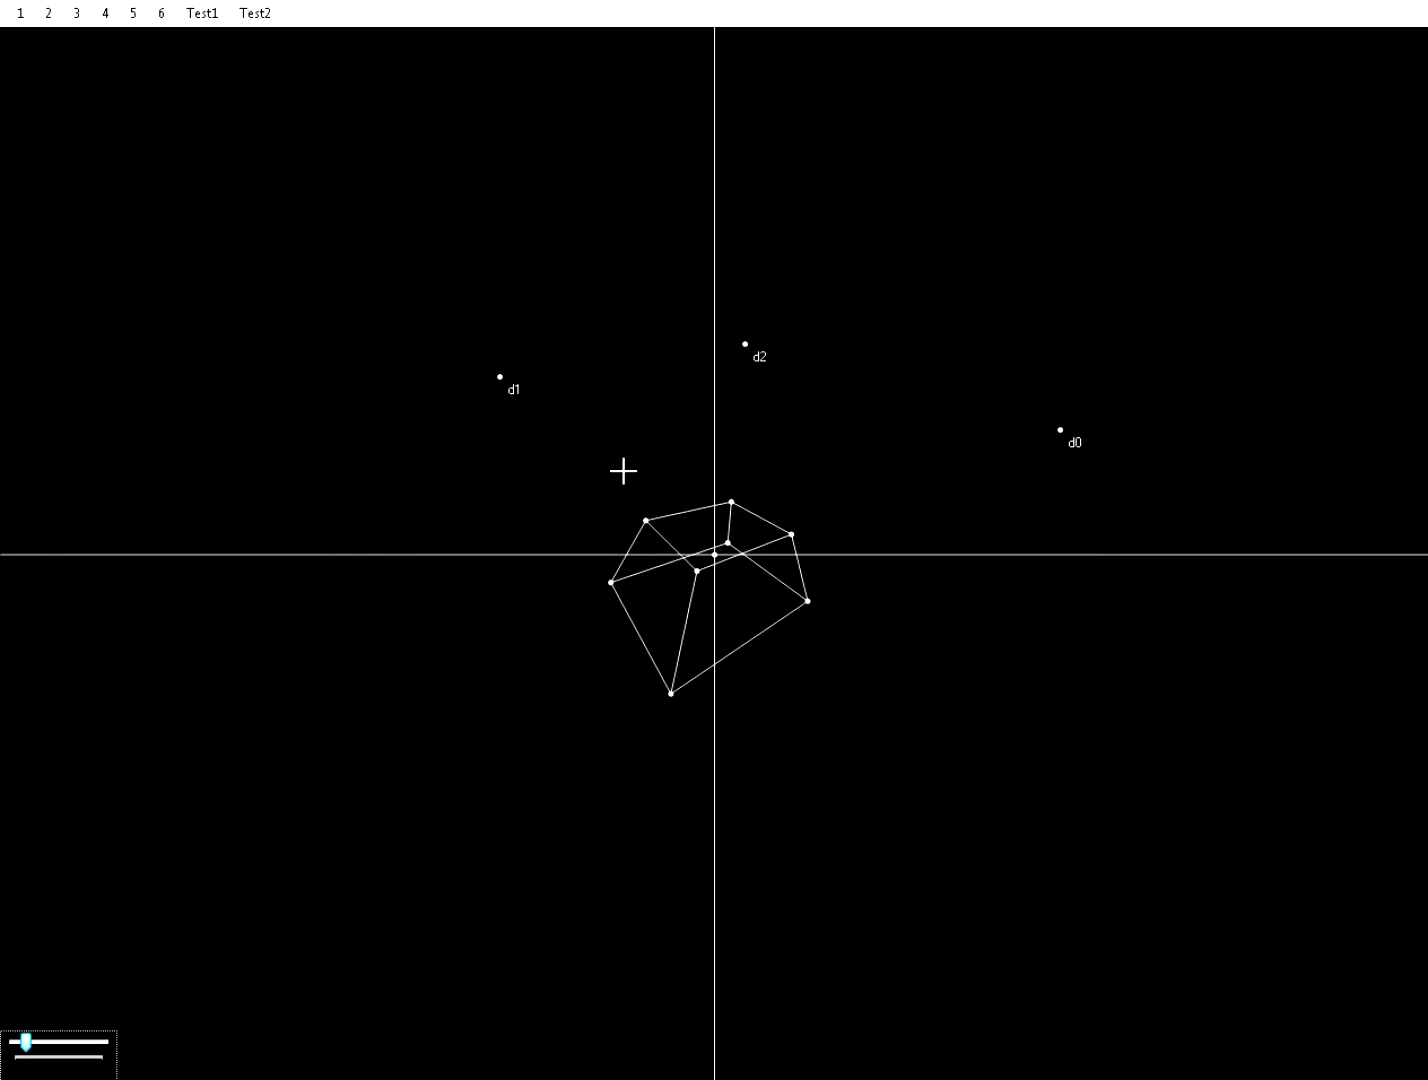
key(r)
Reshape the projection again with d2 and d1, then switch to the 3-cube projection.
drag(562, 313, 408, 373)
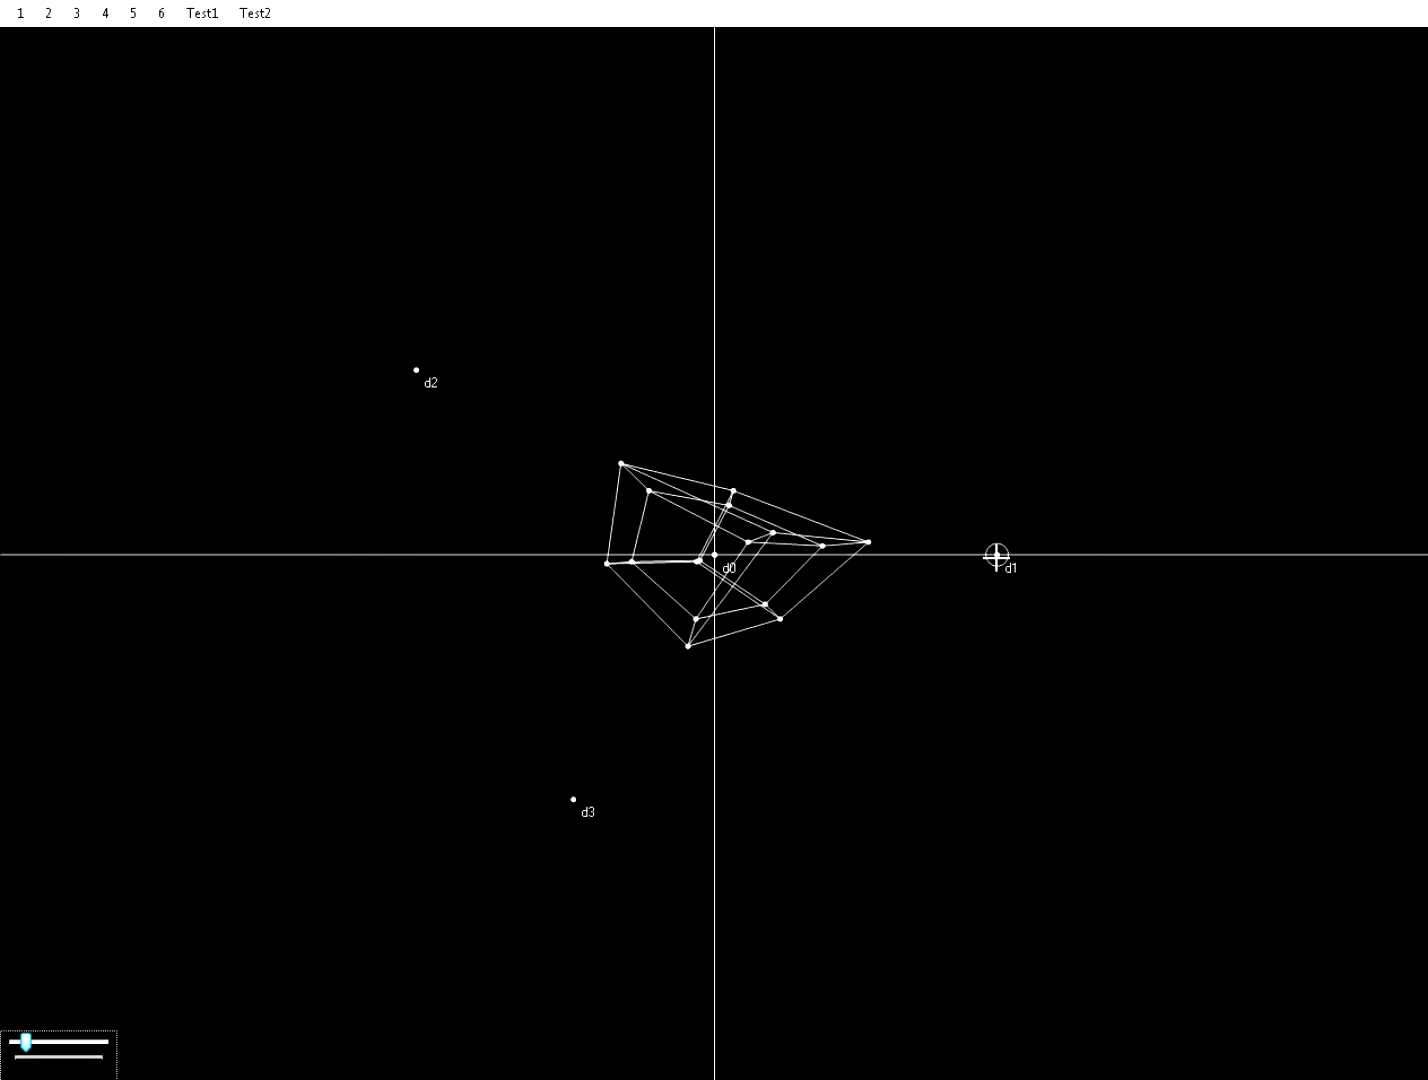
drag(997, 554, 1095, 512)
click(76, 13)
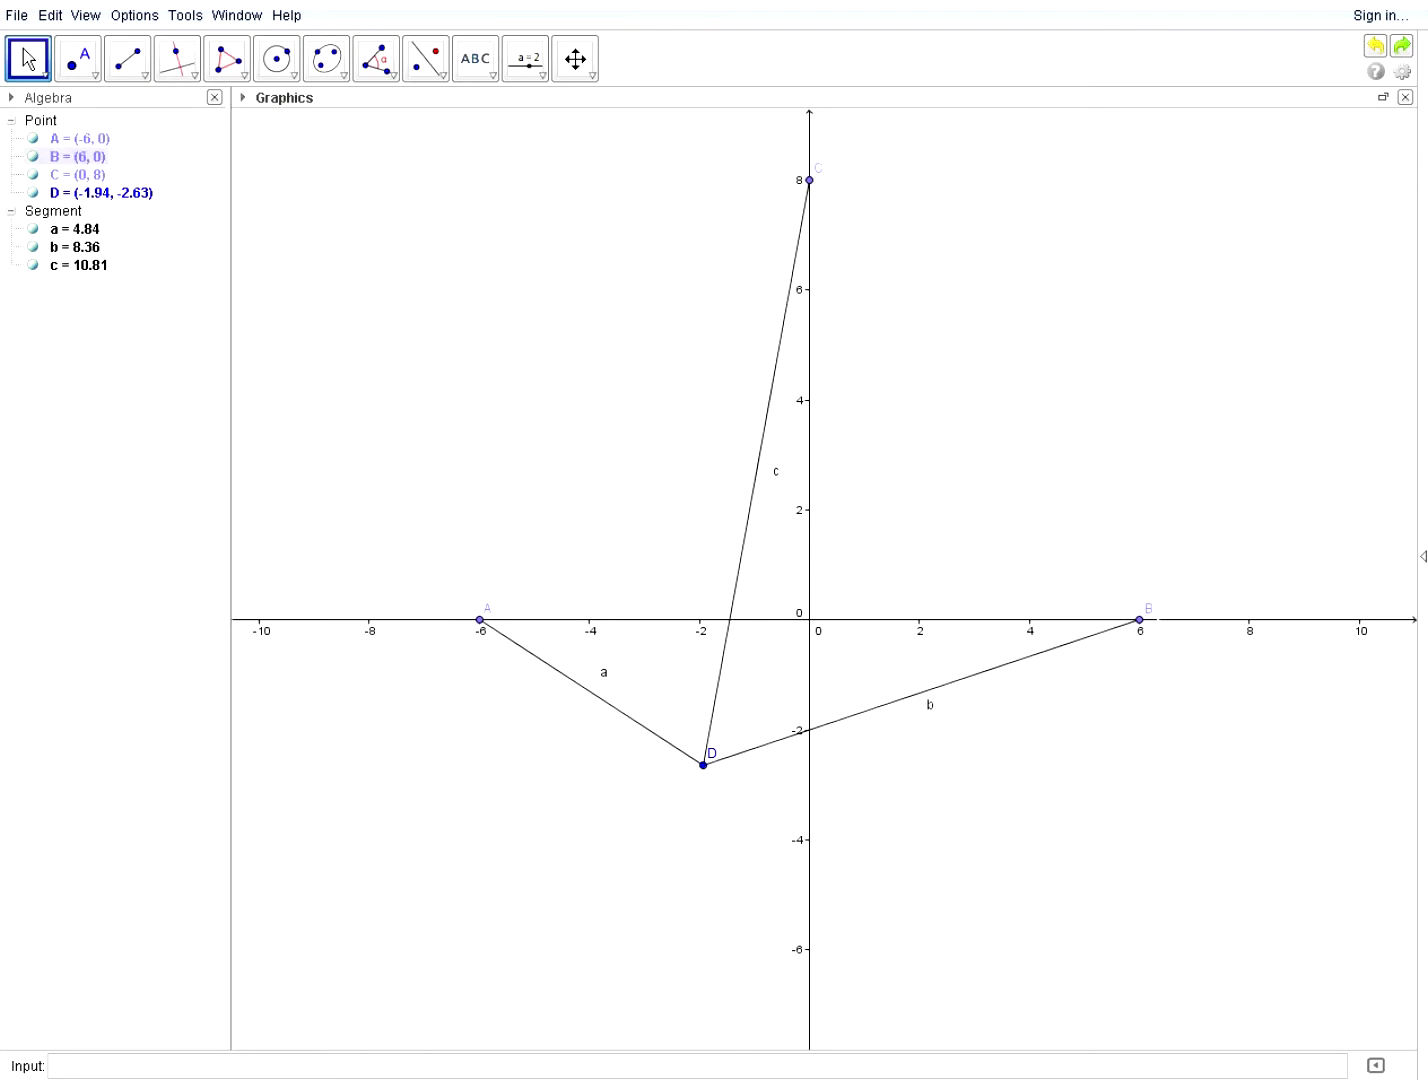
Place point E on segment a and slide it toward A, to about (-3.62, -1.54).
click(78, 58)
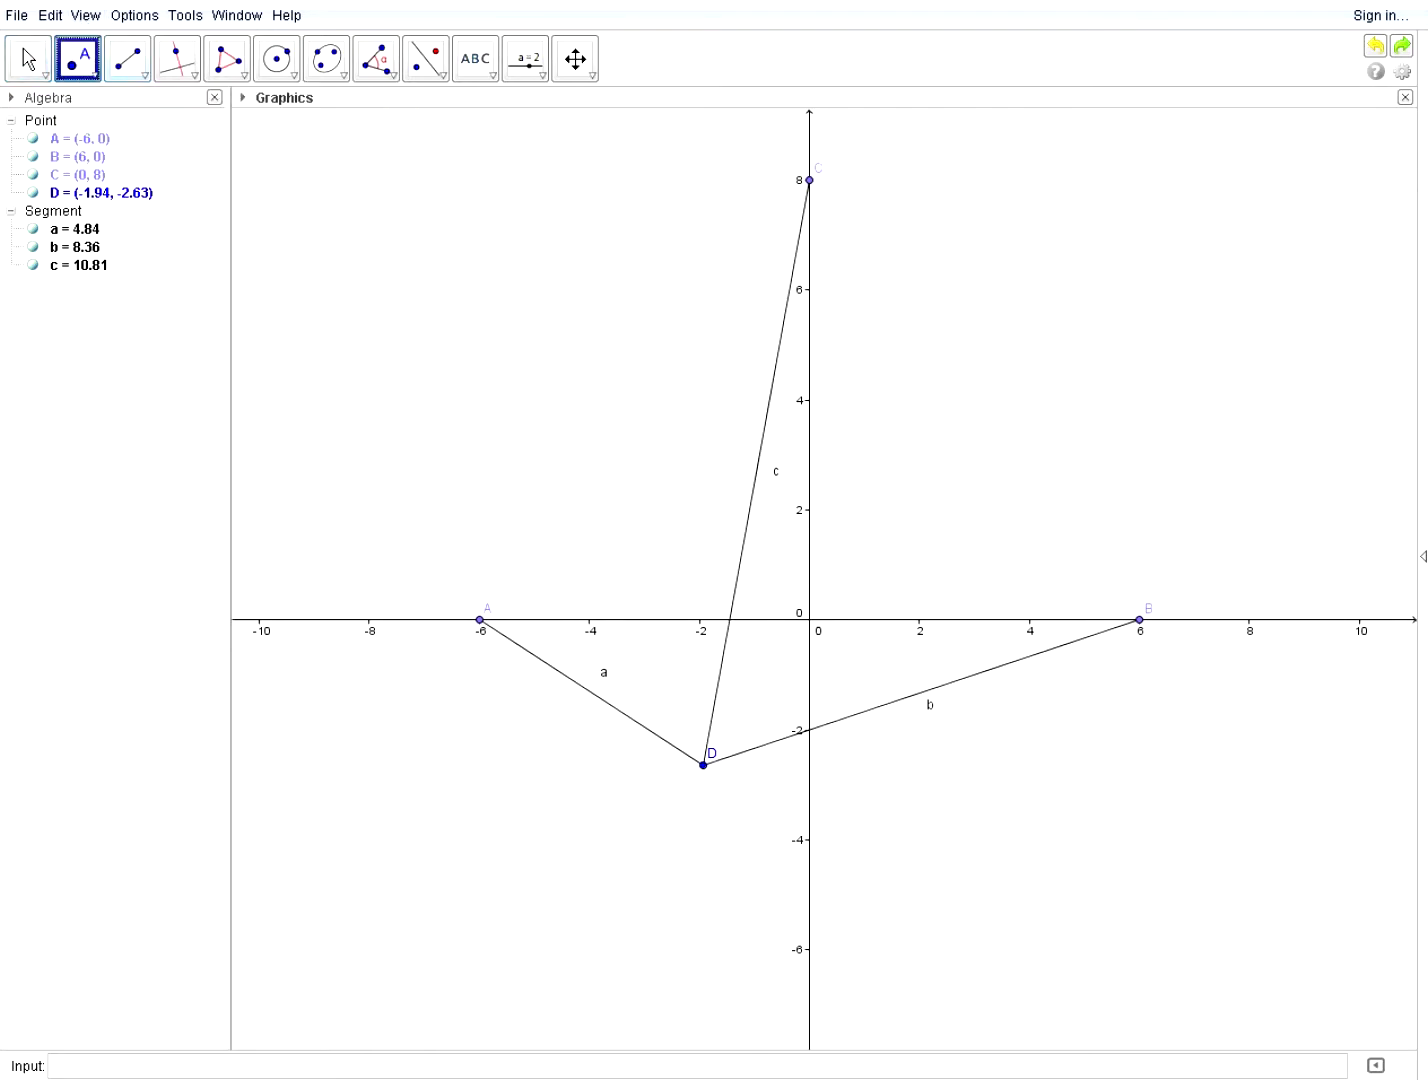
click(609, 704)
click(28, 58)
drag(609, 704, 624, 742)
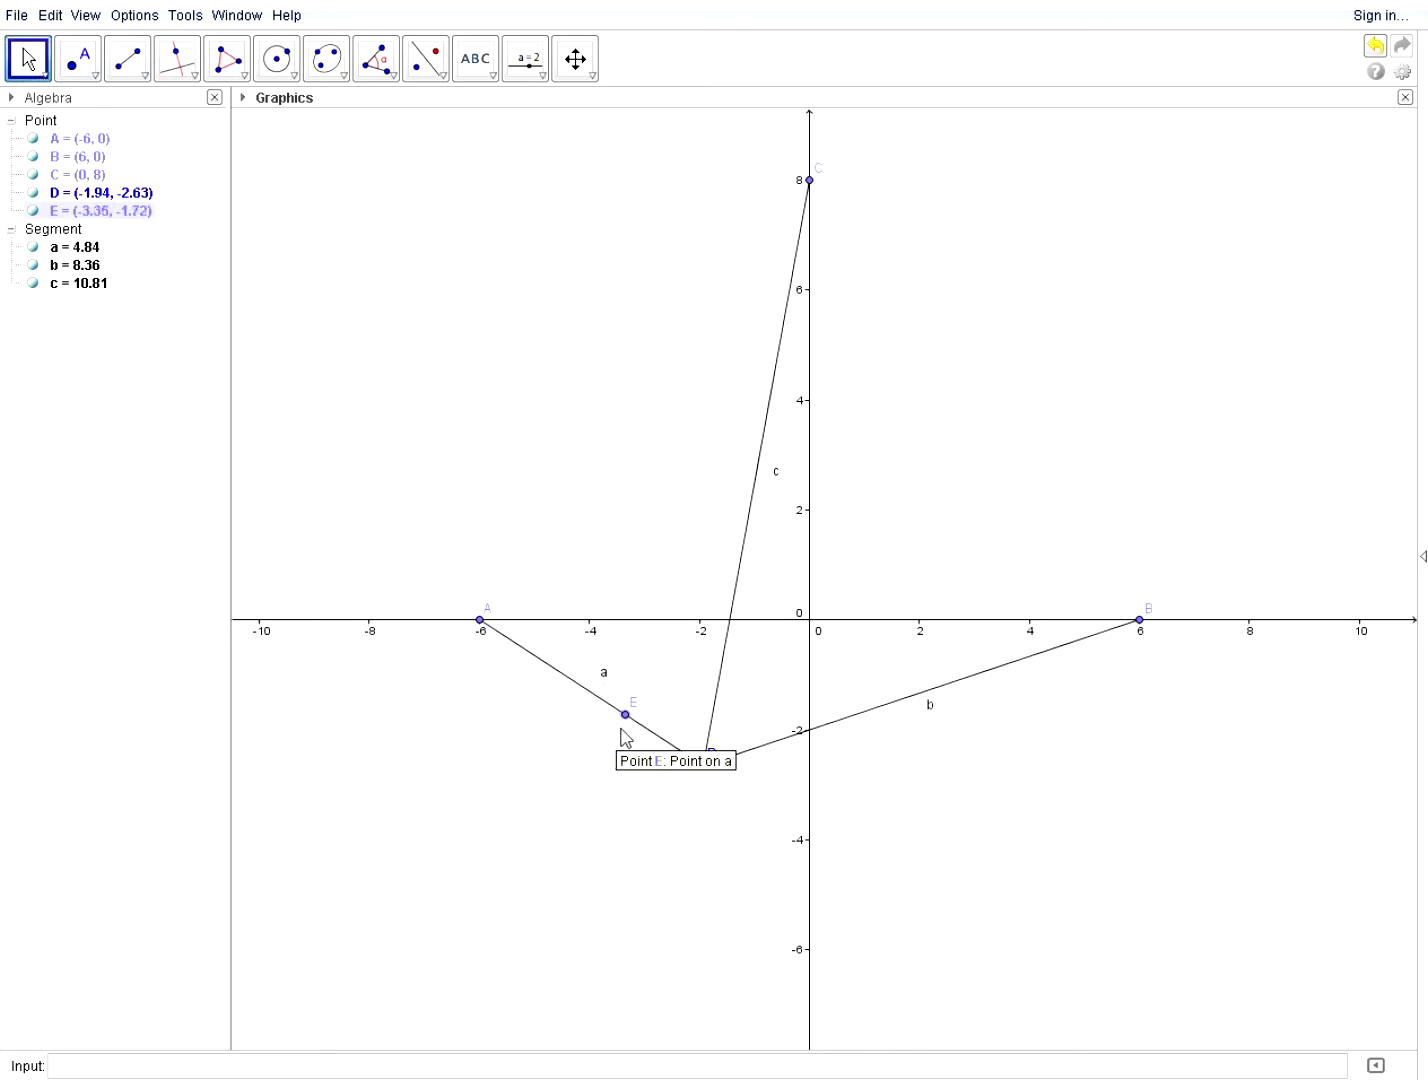
drag(623, 716, 570, 720)
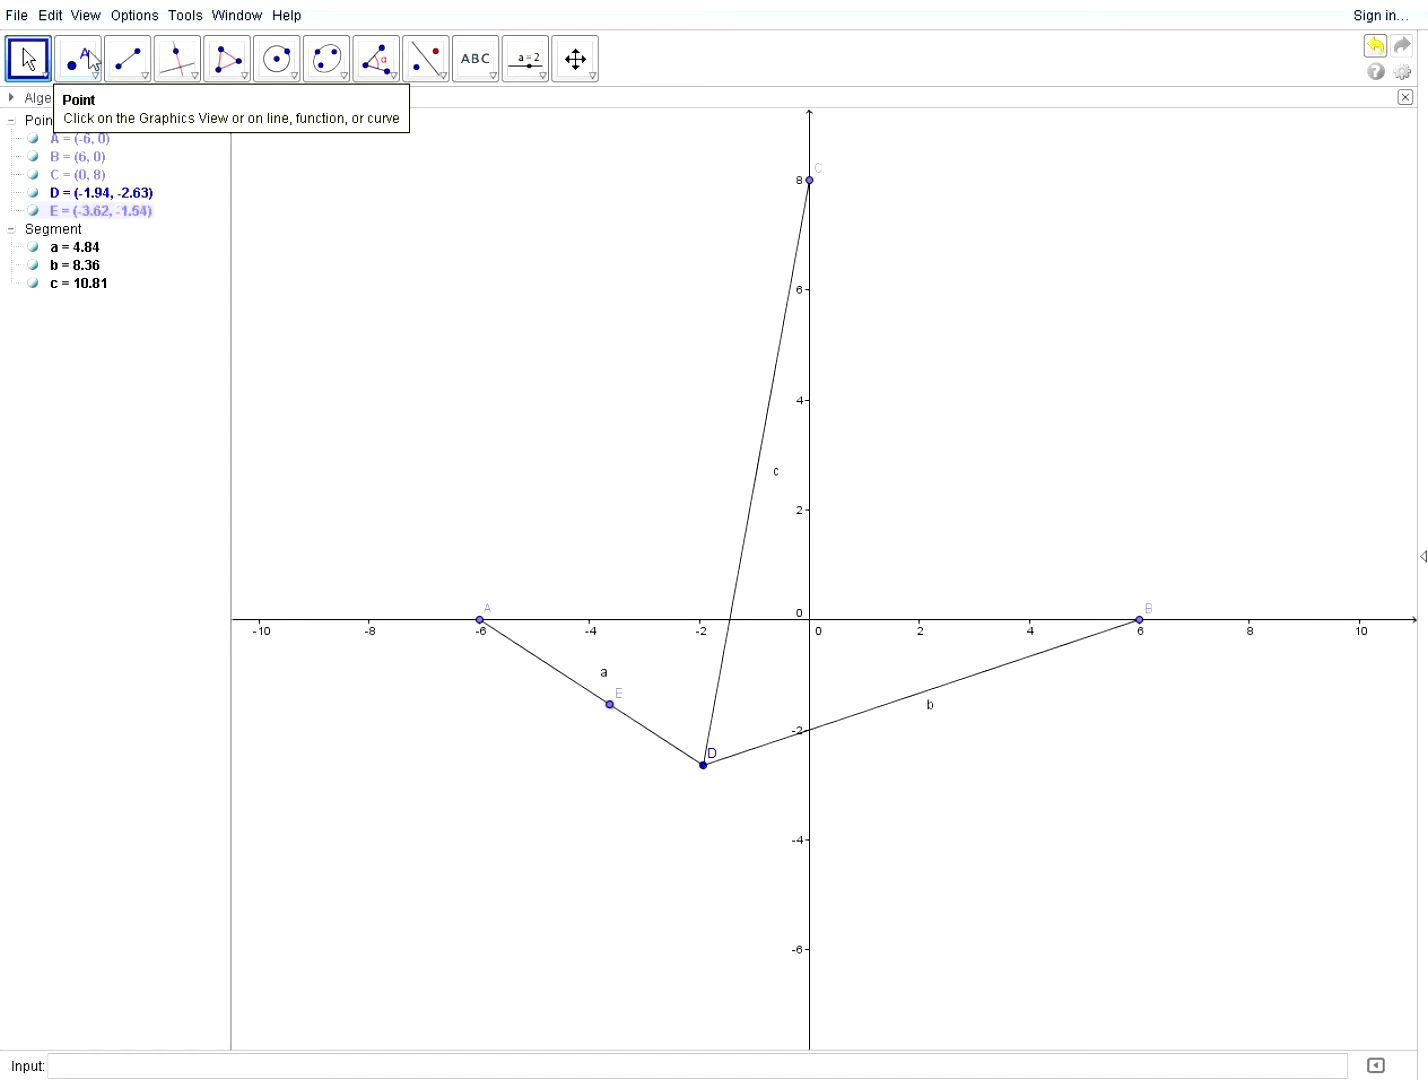
Place point F on segment c and point G on segment b.
click(125, 65)
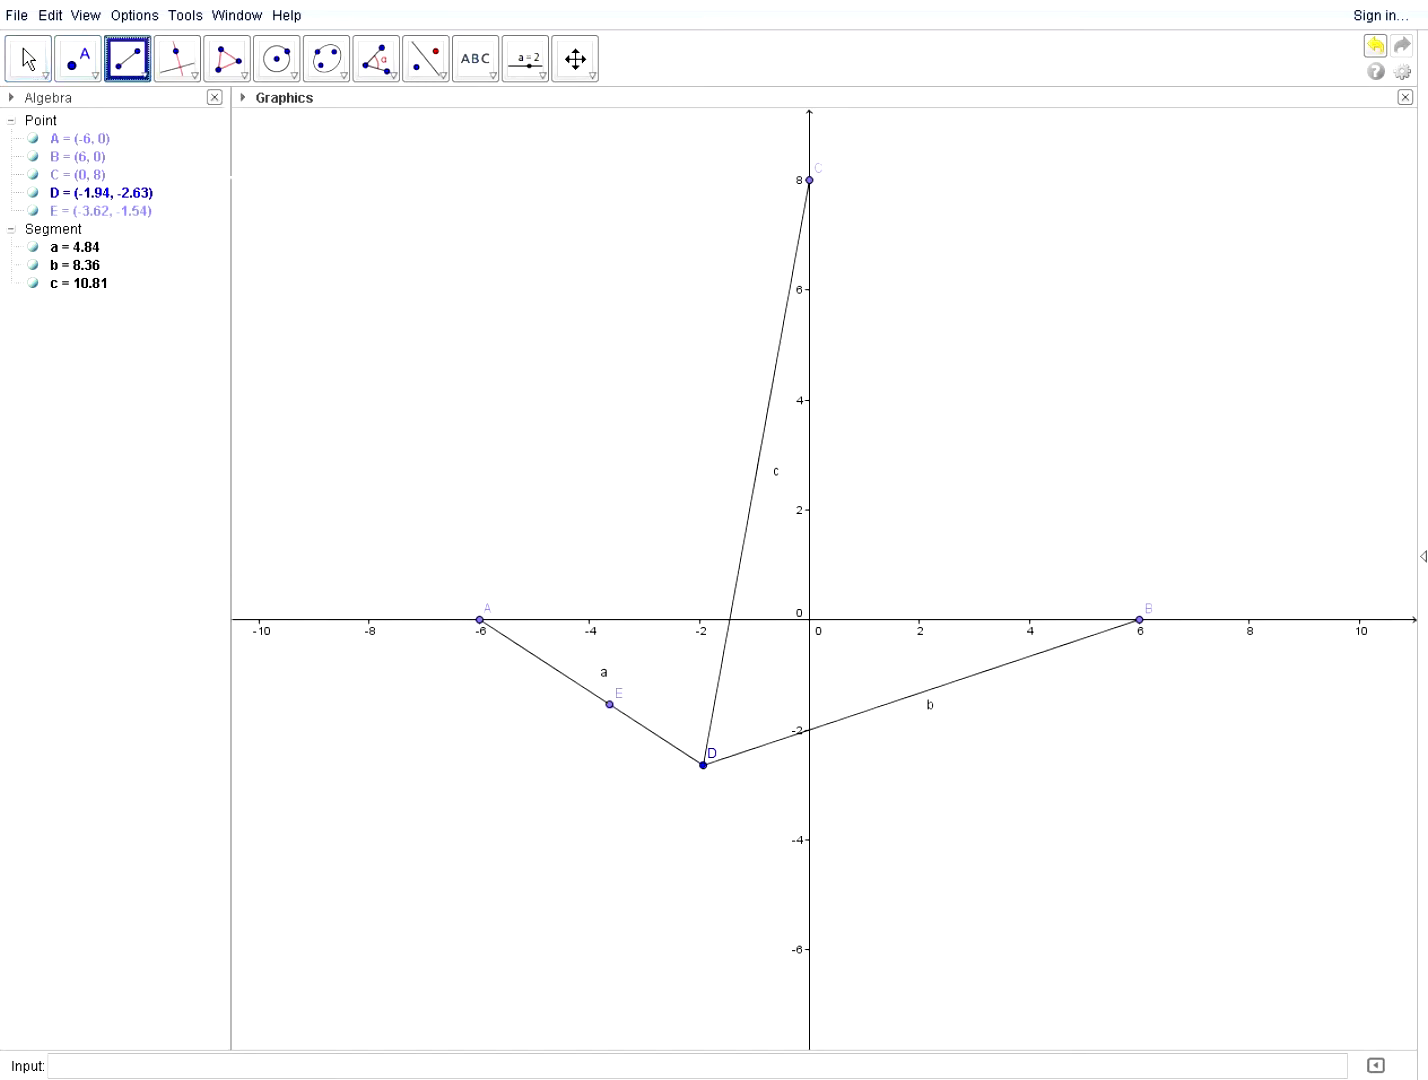
click(77, 58)
click(749, 506)
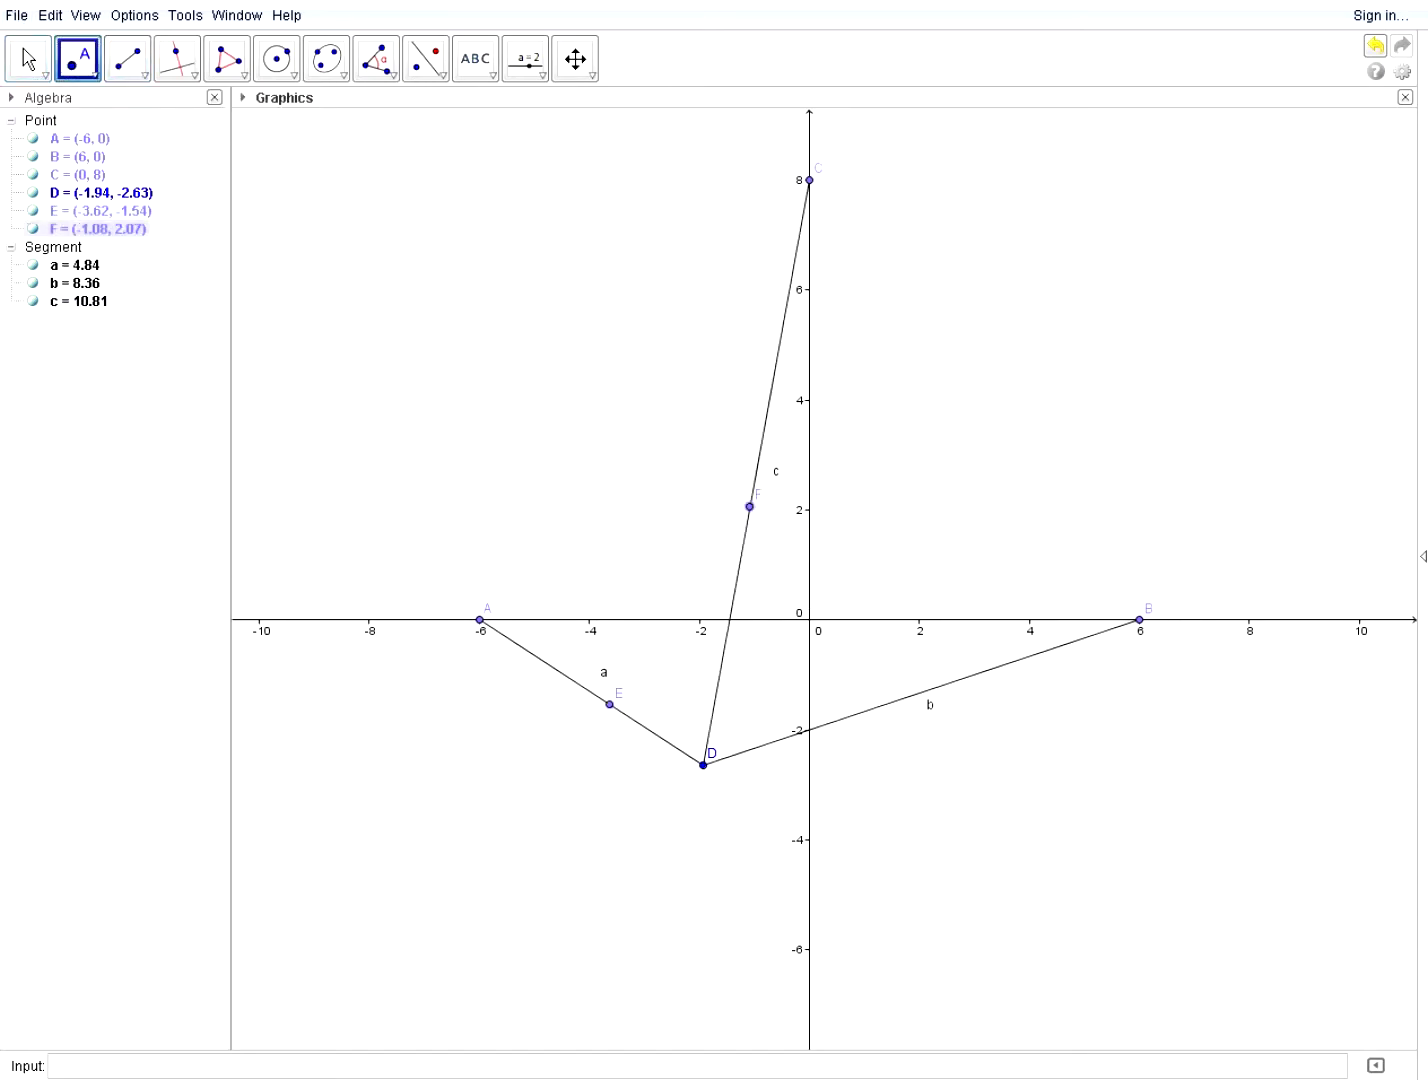
click(896, 701)
click(24, 63)
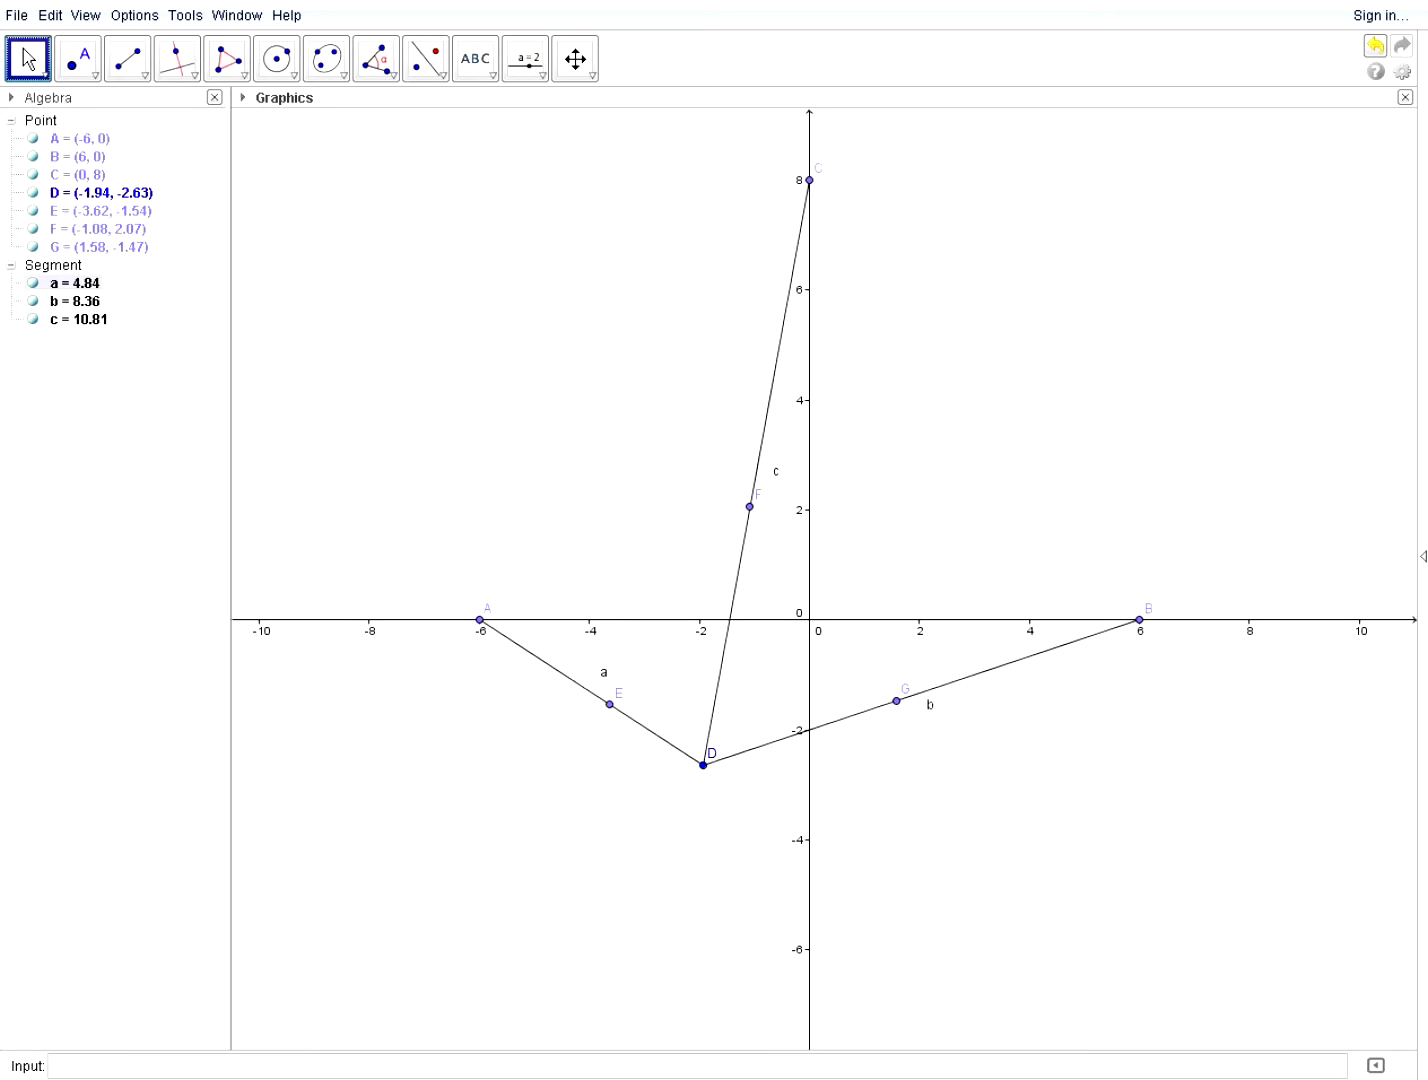
Draw segments E–C, G–C, G–A and E–B.
click(127, 58)
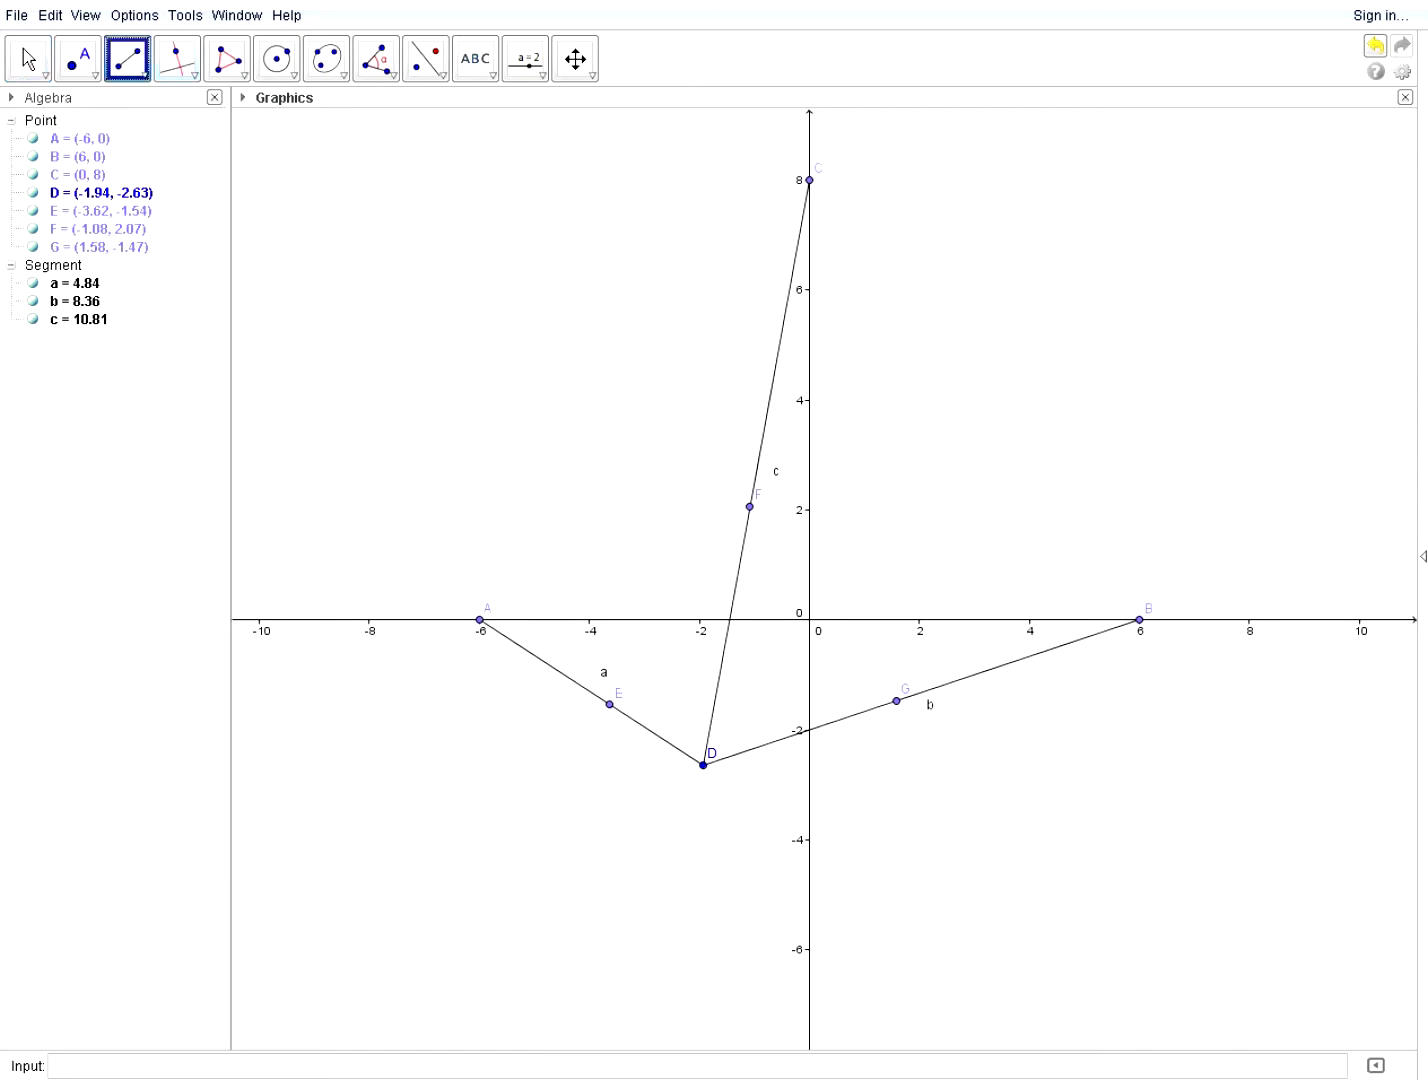
click(809, 180)
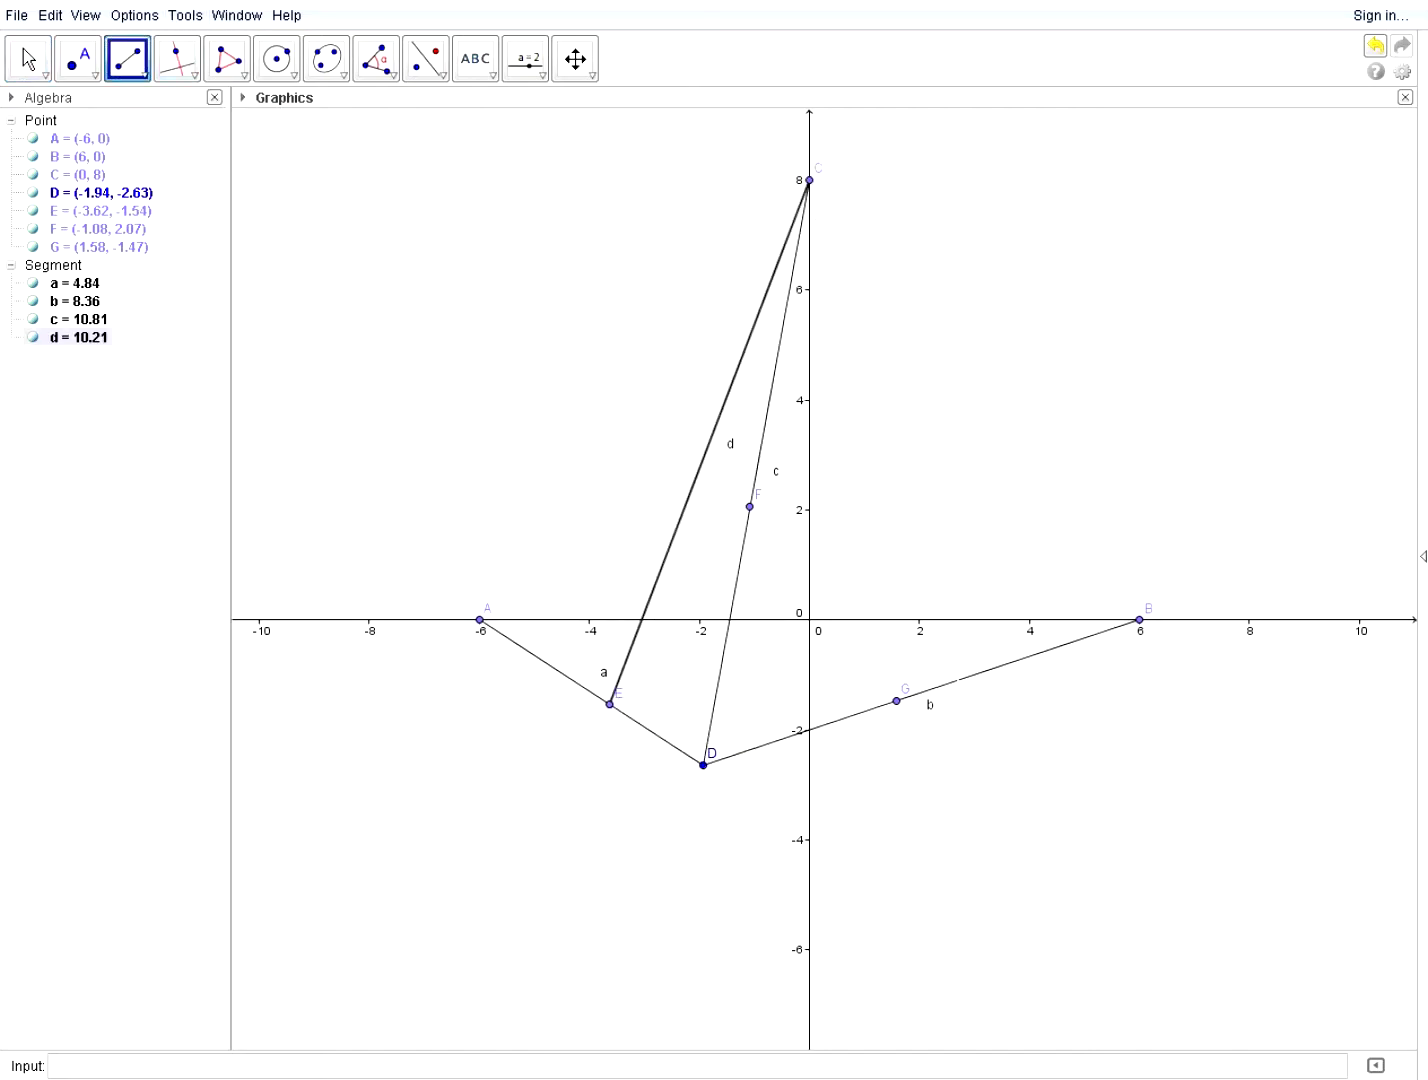
click(896, 701)
click(809, 180)
click(896, 701)
click(480, 620)
click(609, 704)
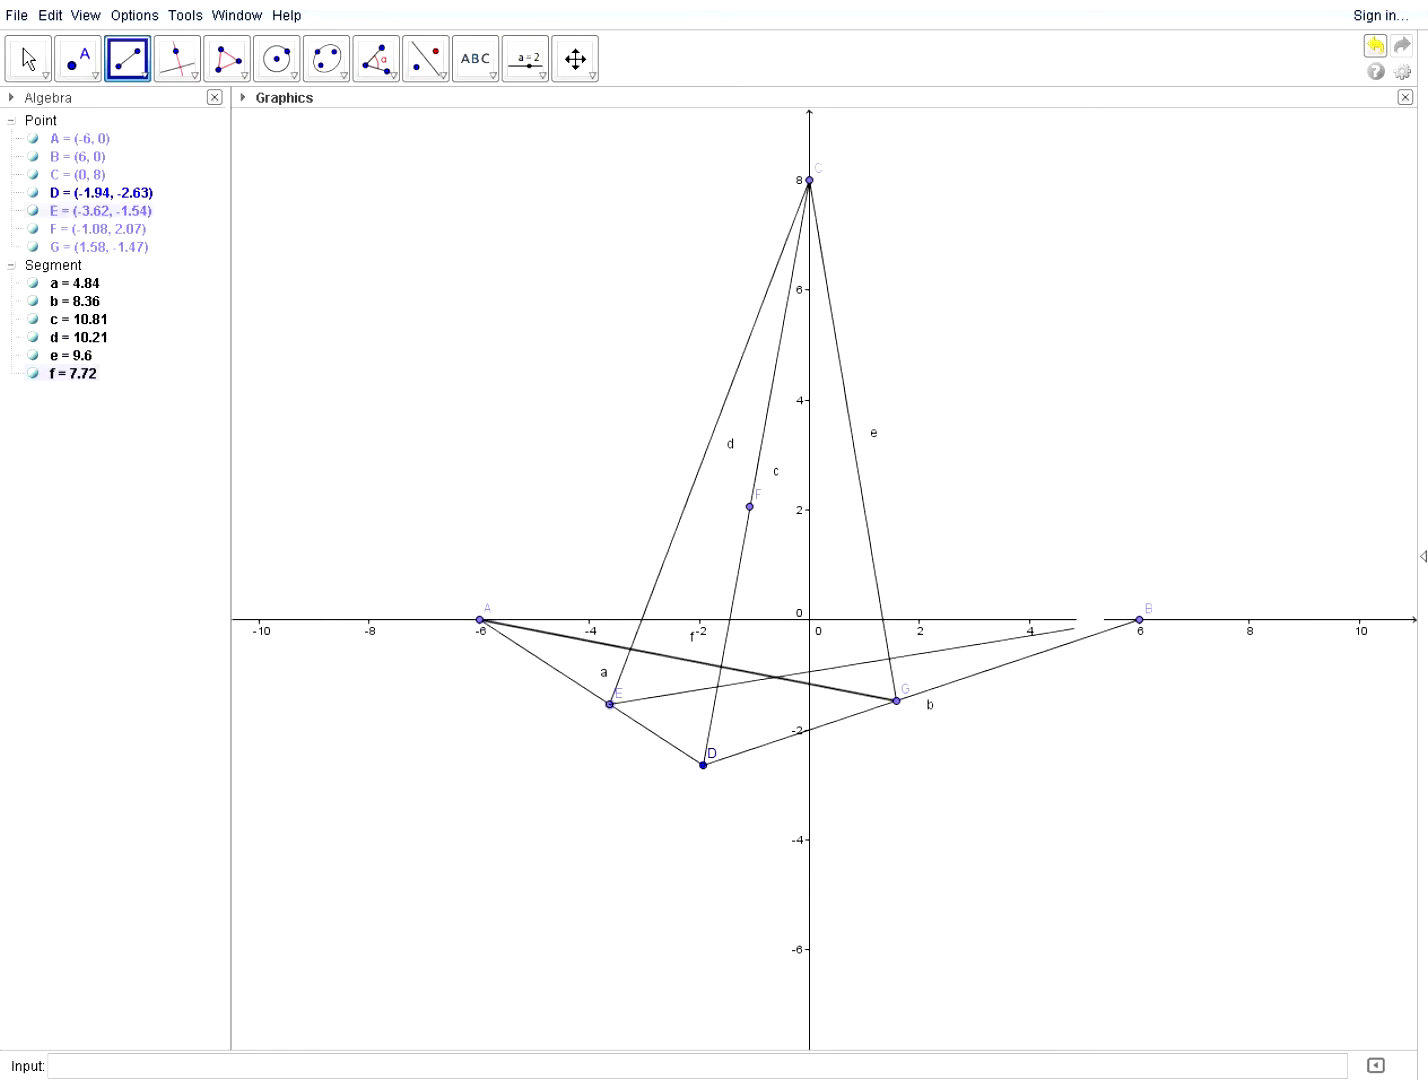
click(1138, 620)
Mark intersection point H where segments f and g cross.
click(78, 58)
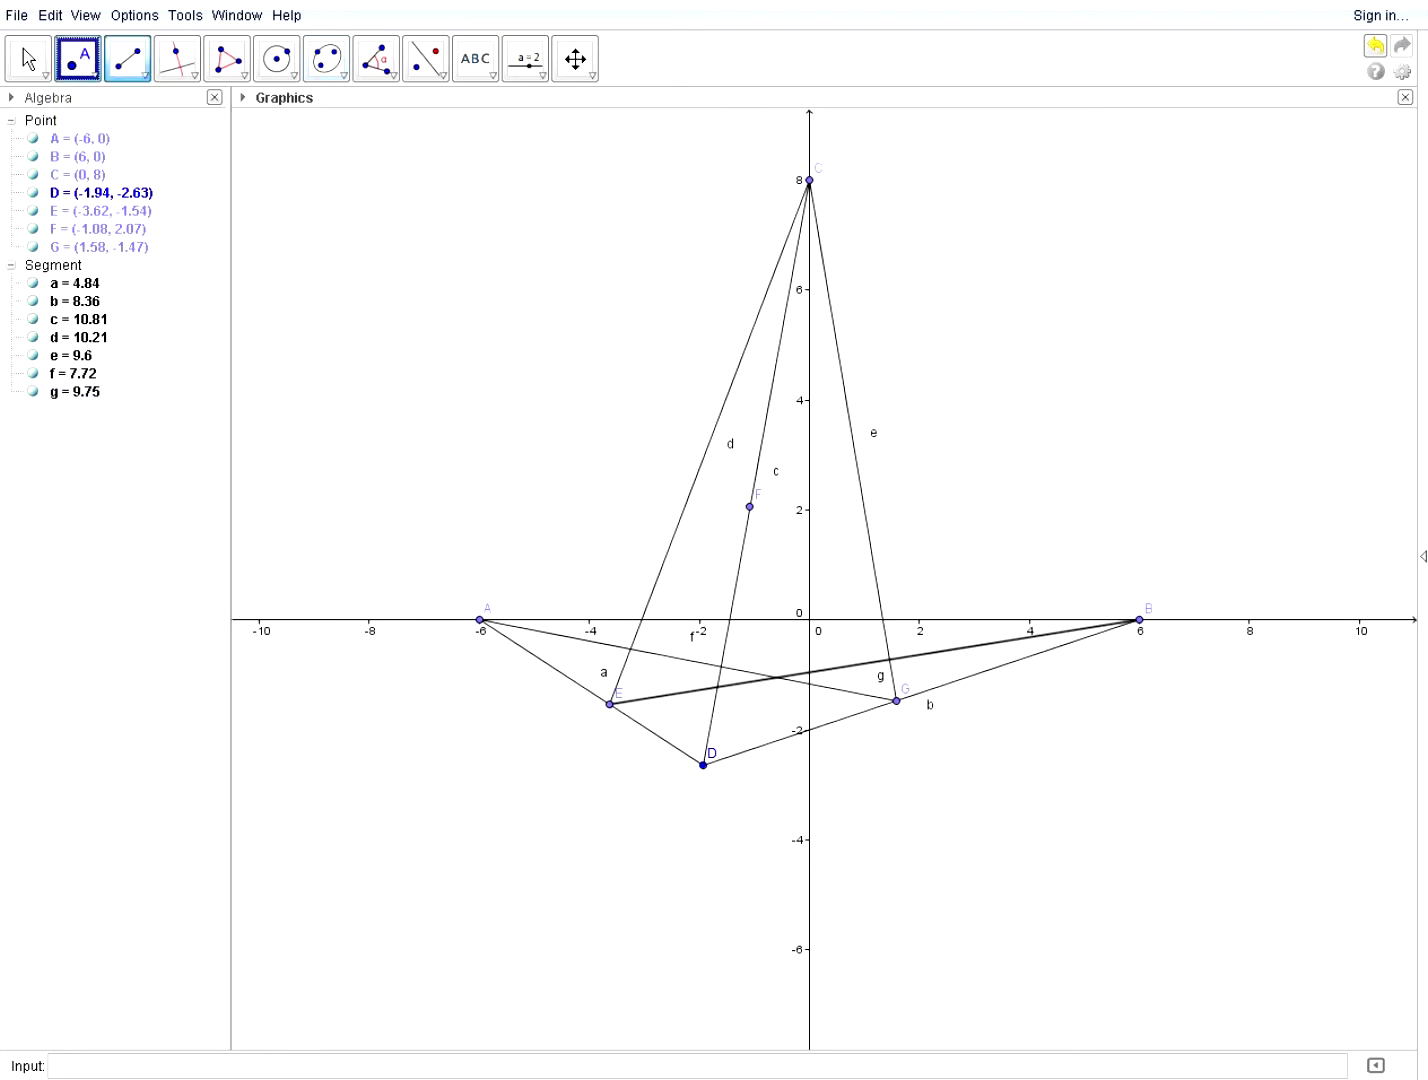
click(778, 677)
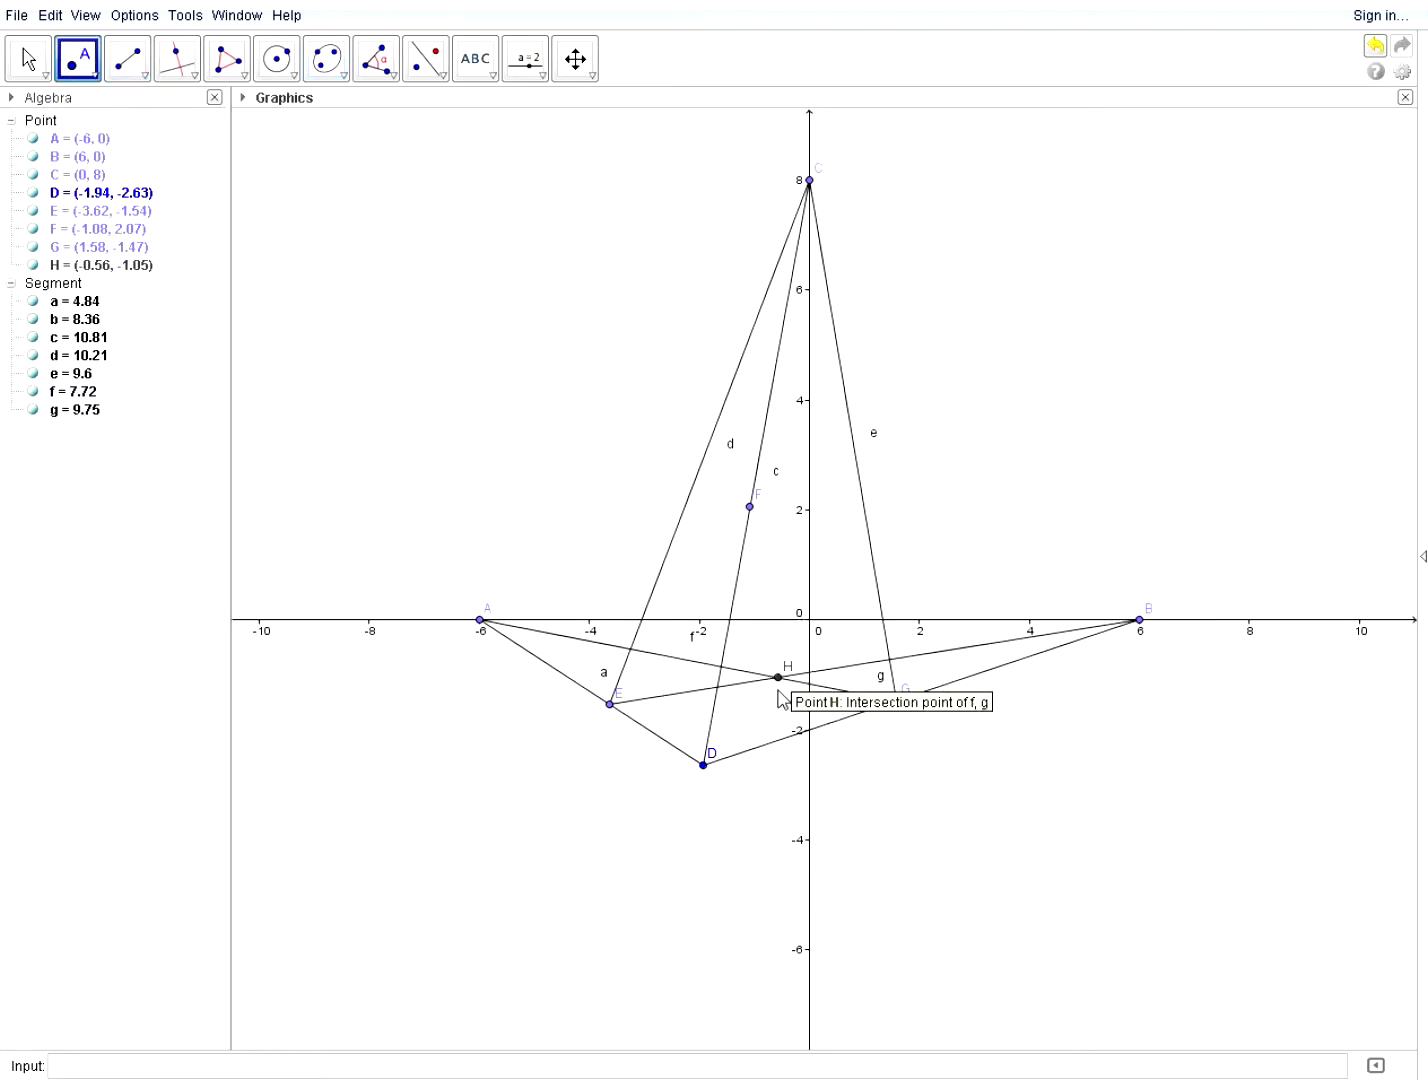
click(28, 58)
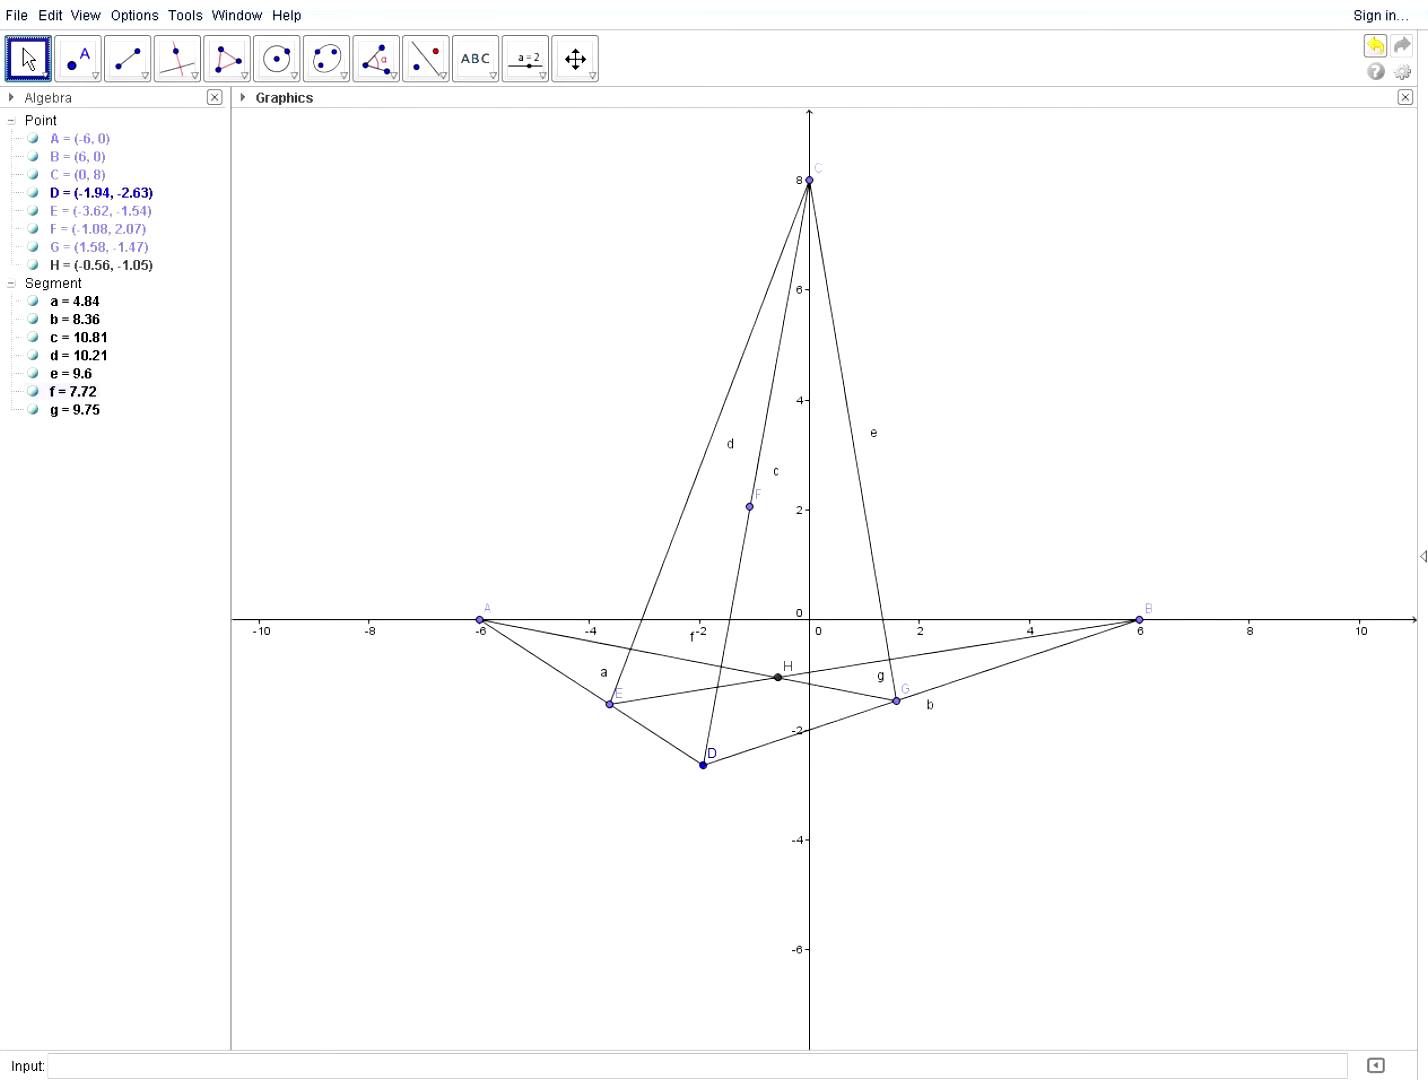
Draw segments F–B and F–A, then mark intersections I (d∩i) and J (e∩h).
click(127, 58)
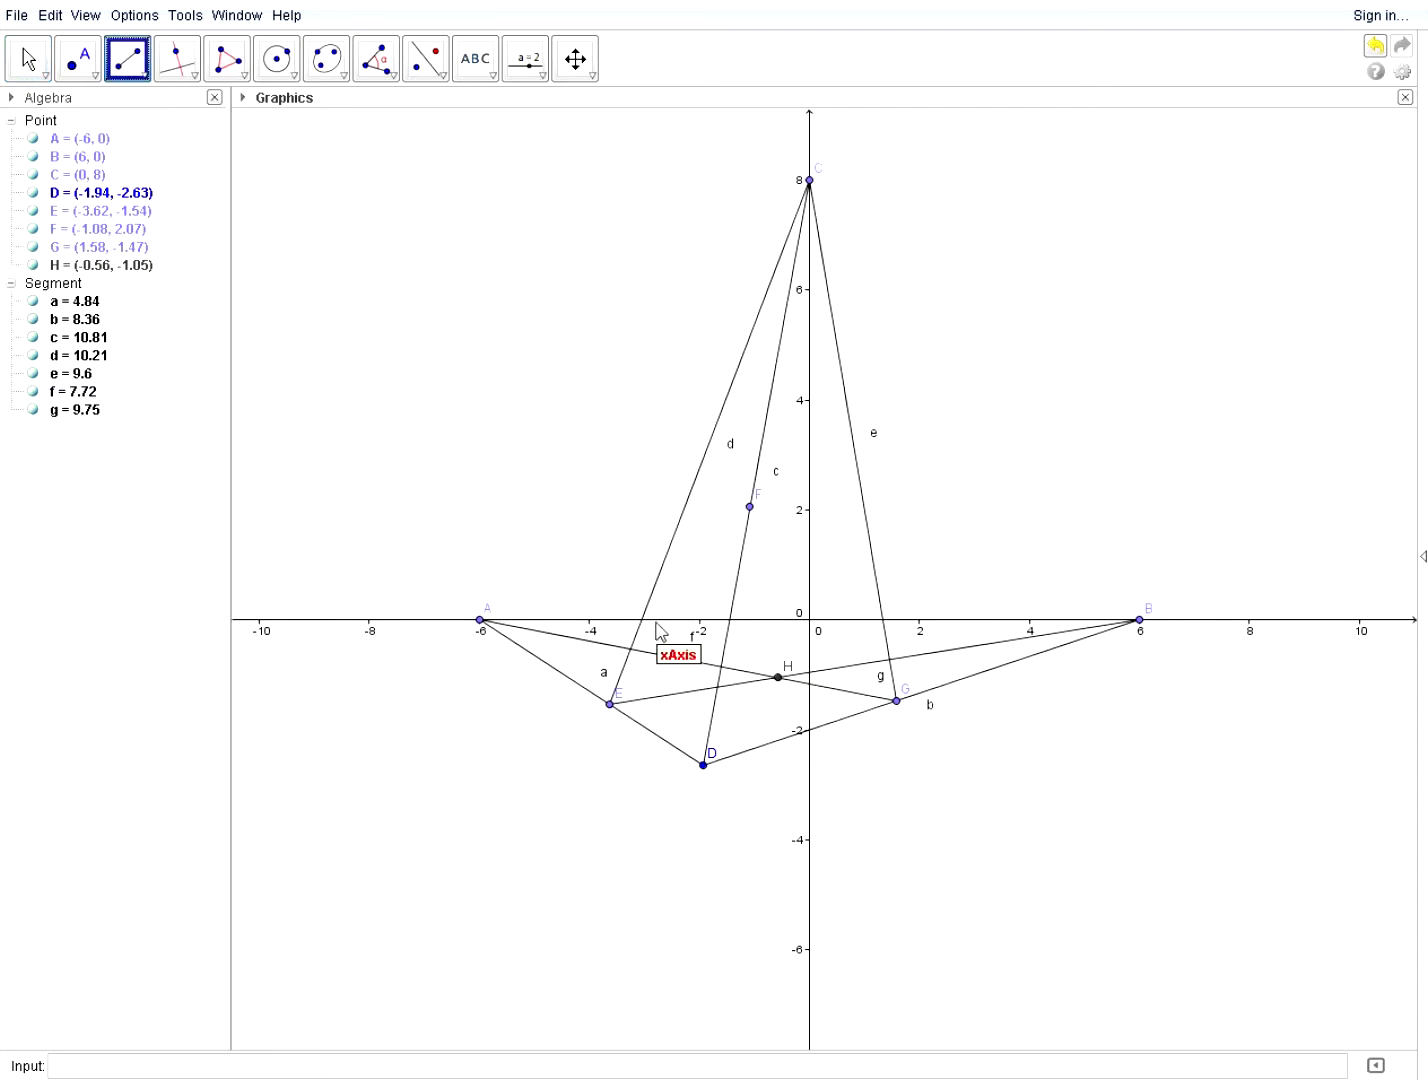
click(749, 507)
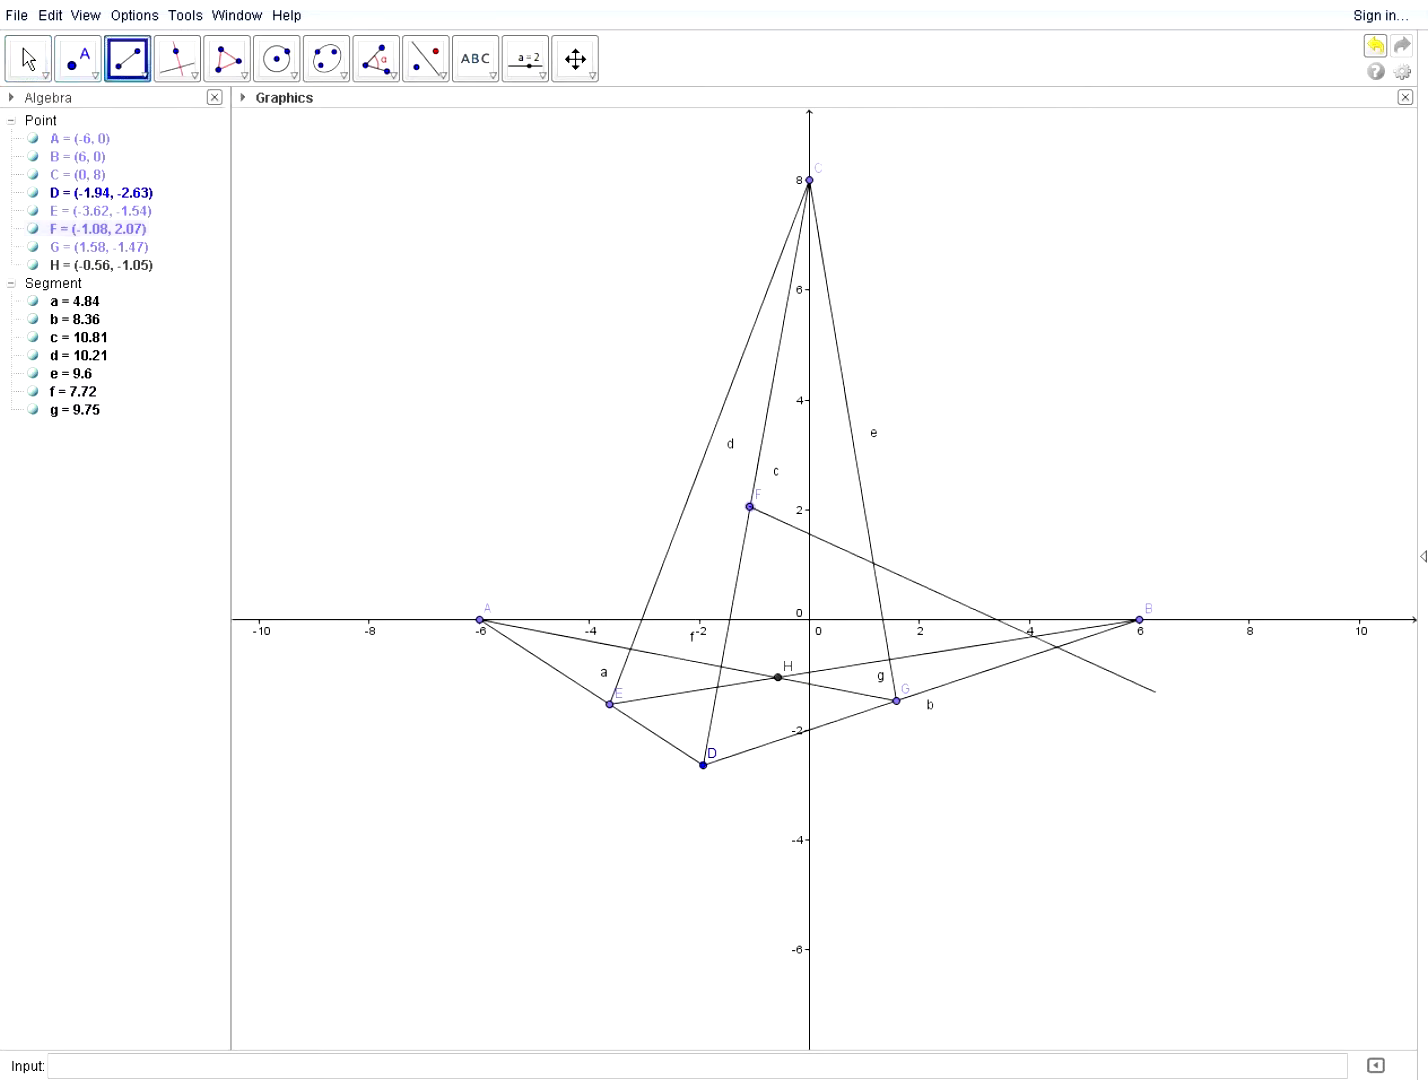
click(1148, 627)
click(750, 509)
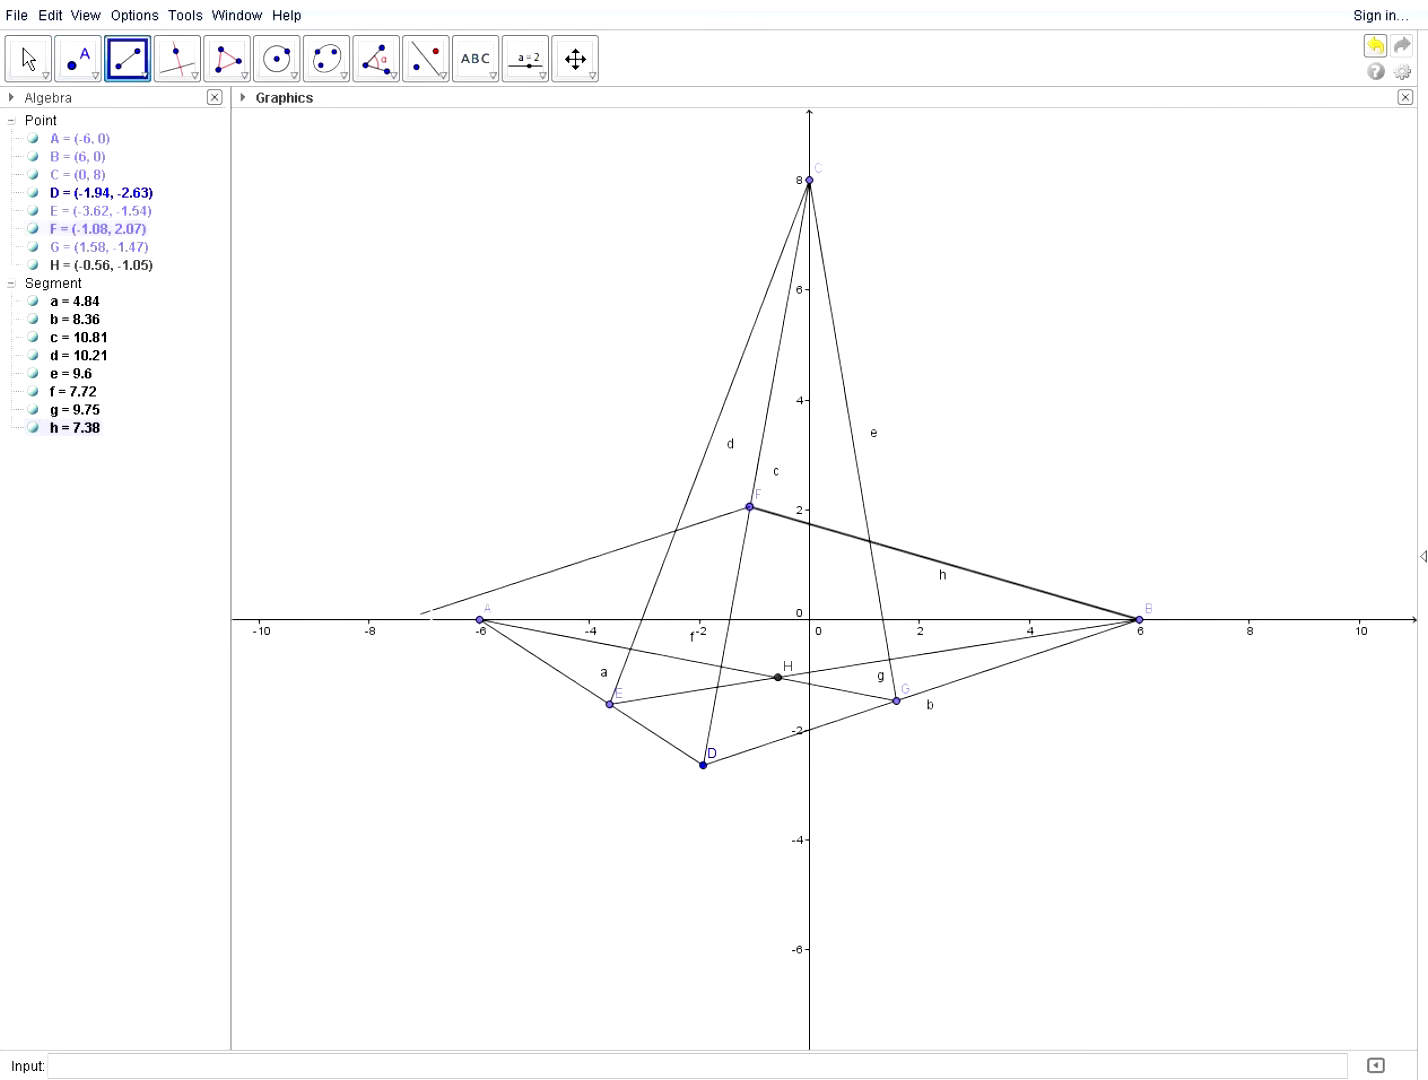
click(479, 621)
click(78, 58)
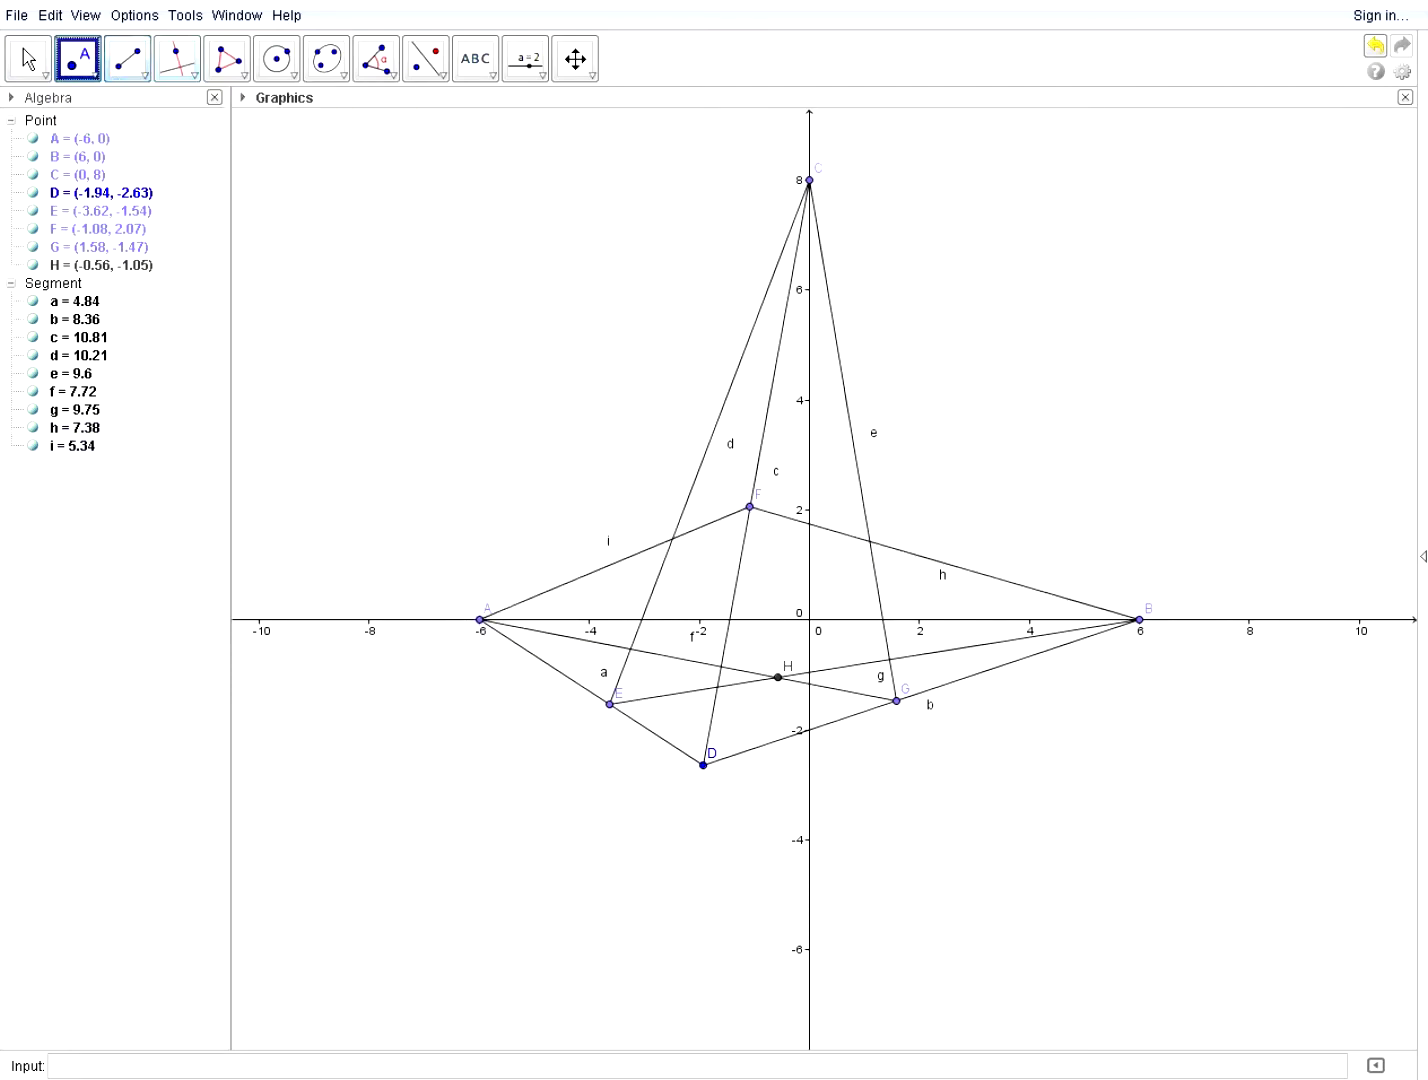
click(672, 538)
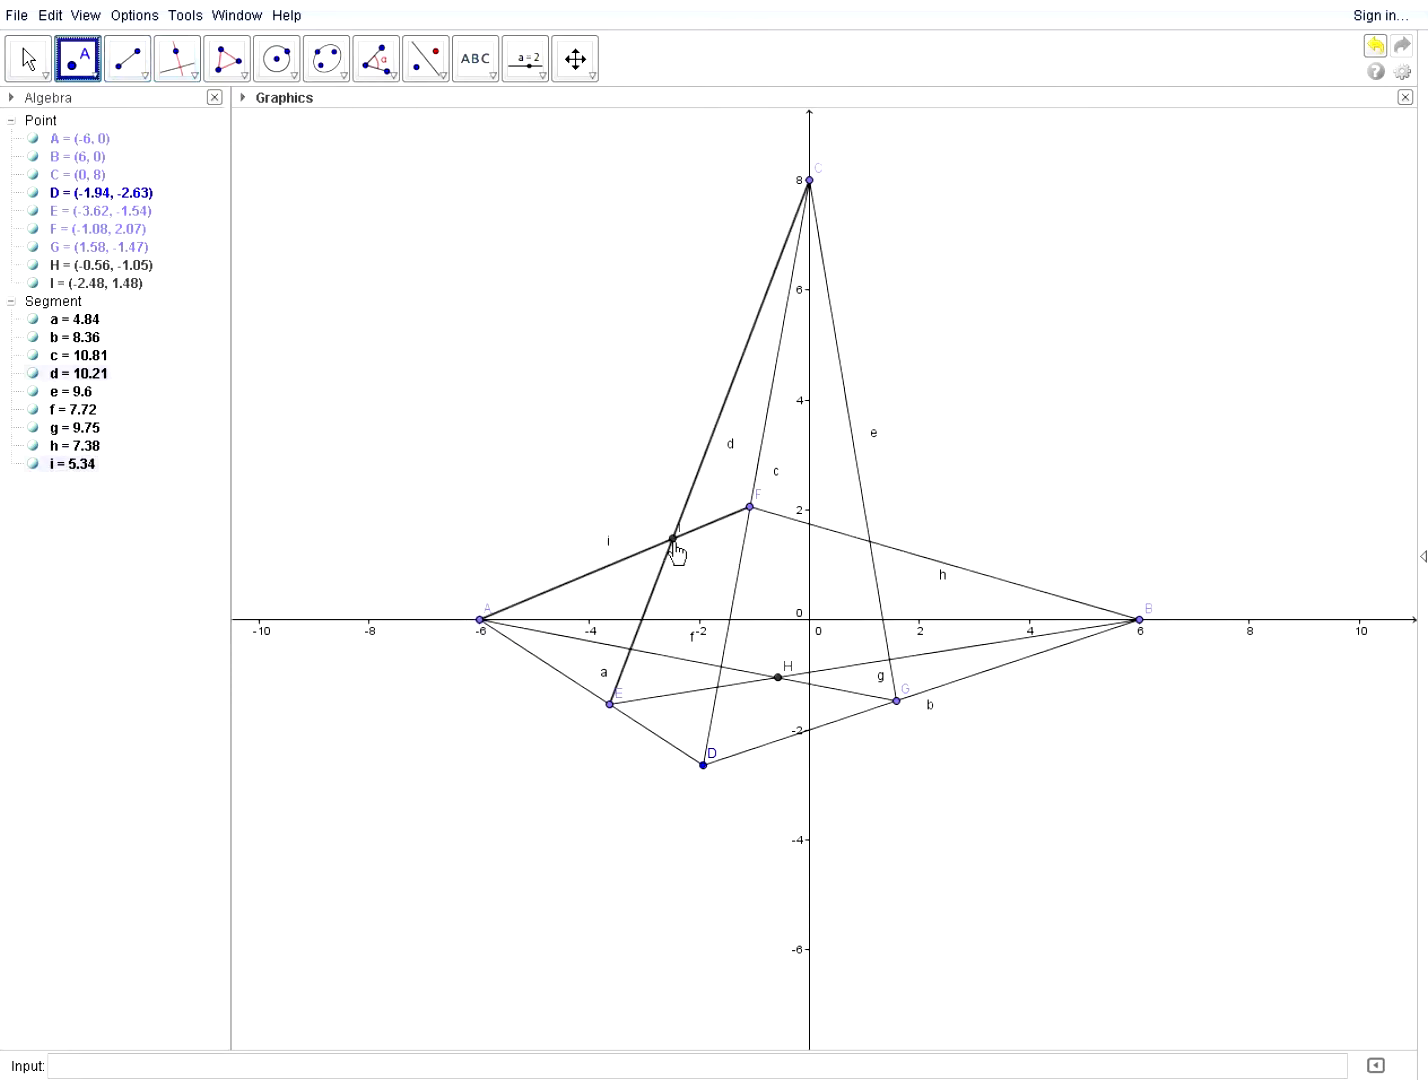
click(868, 542)
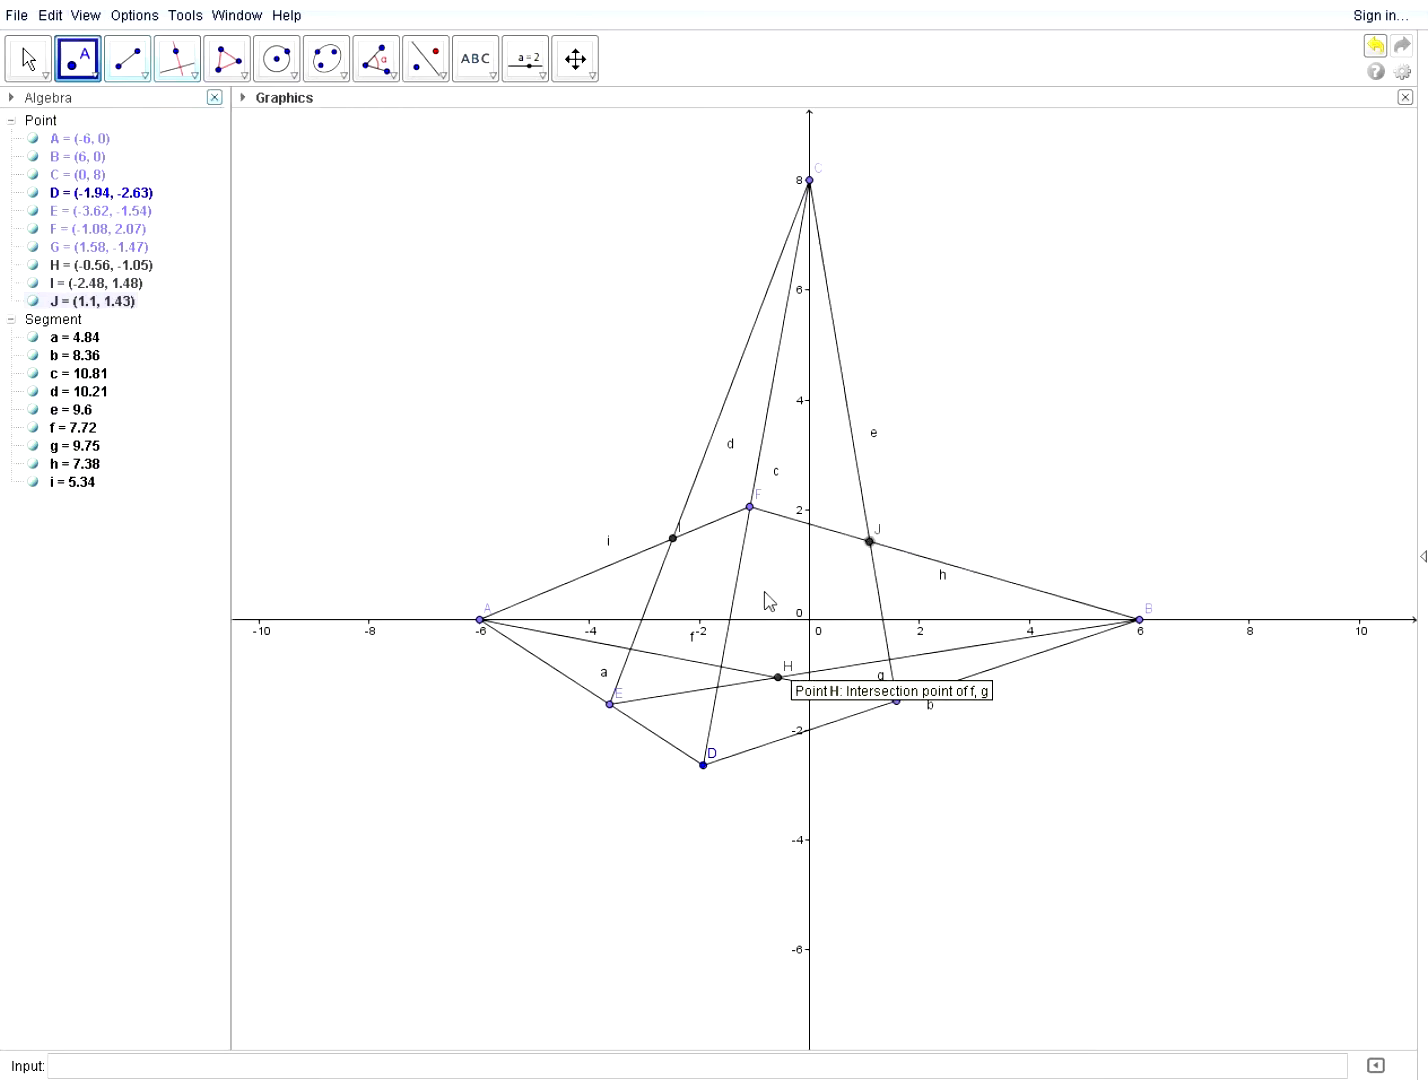
Draw segments H–C, A–J and I–B.
click(127, 58)
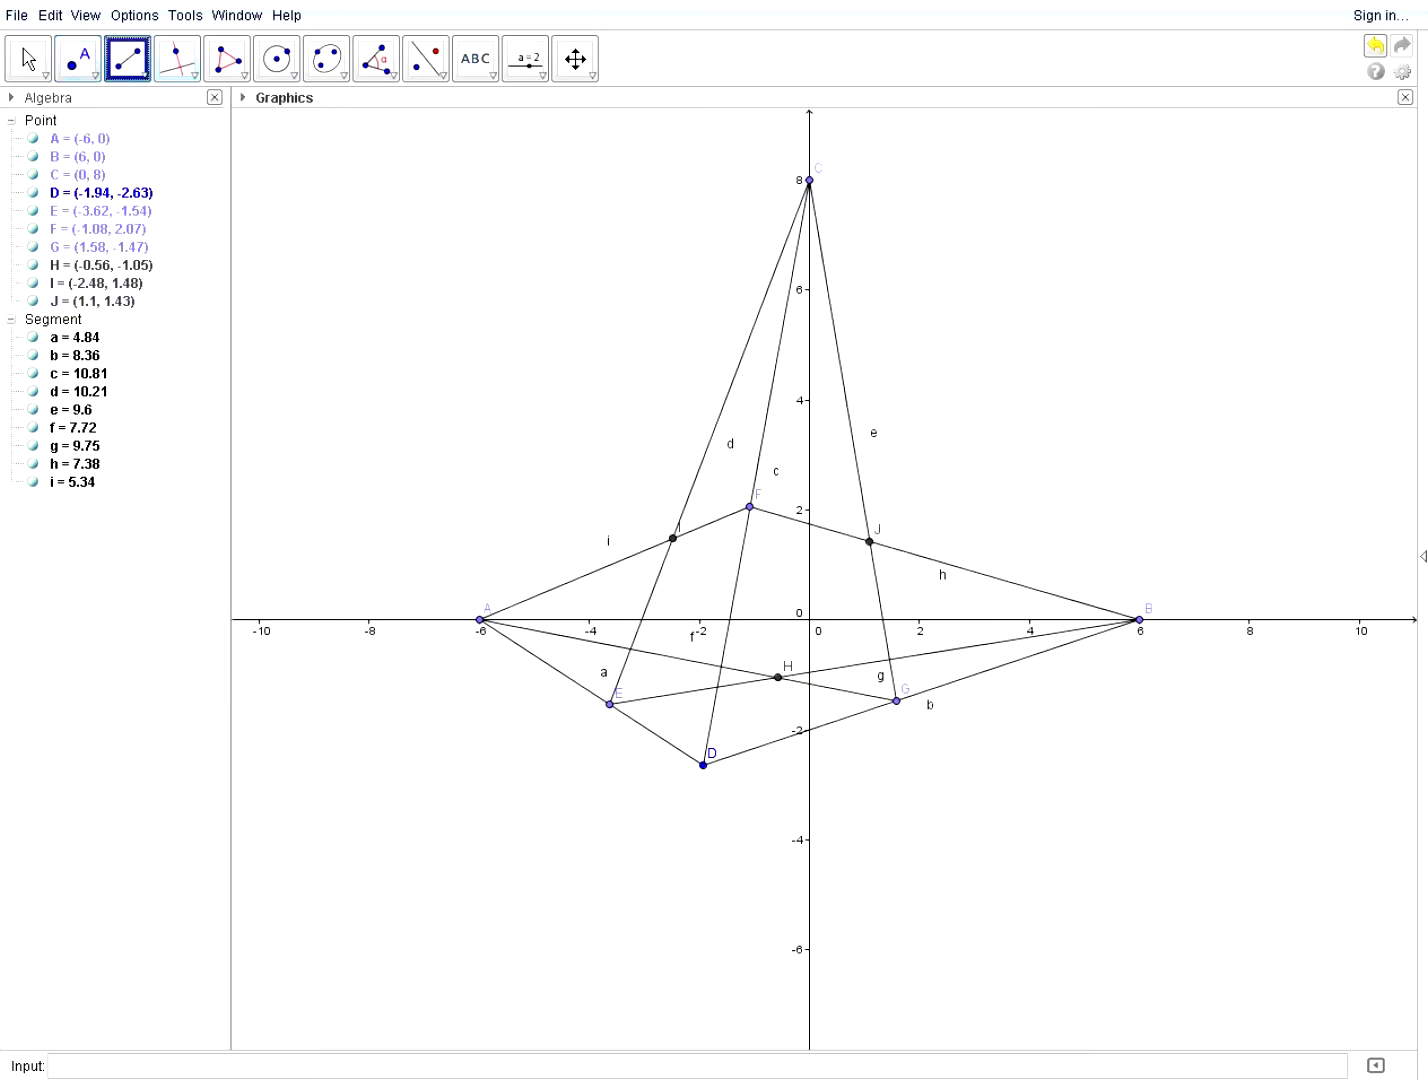
click(778, 677)
click(809, 180)
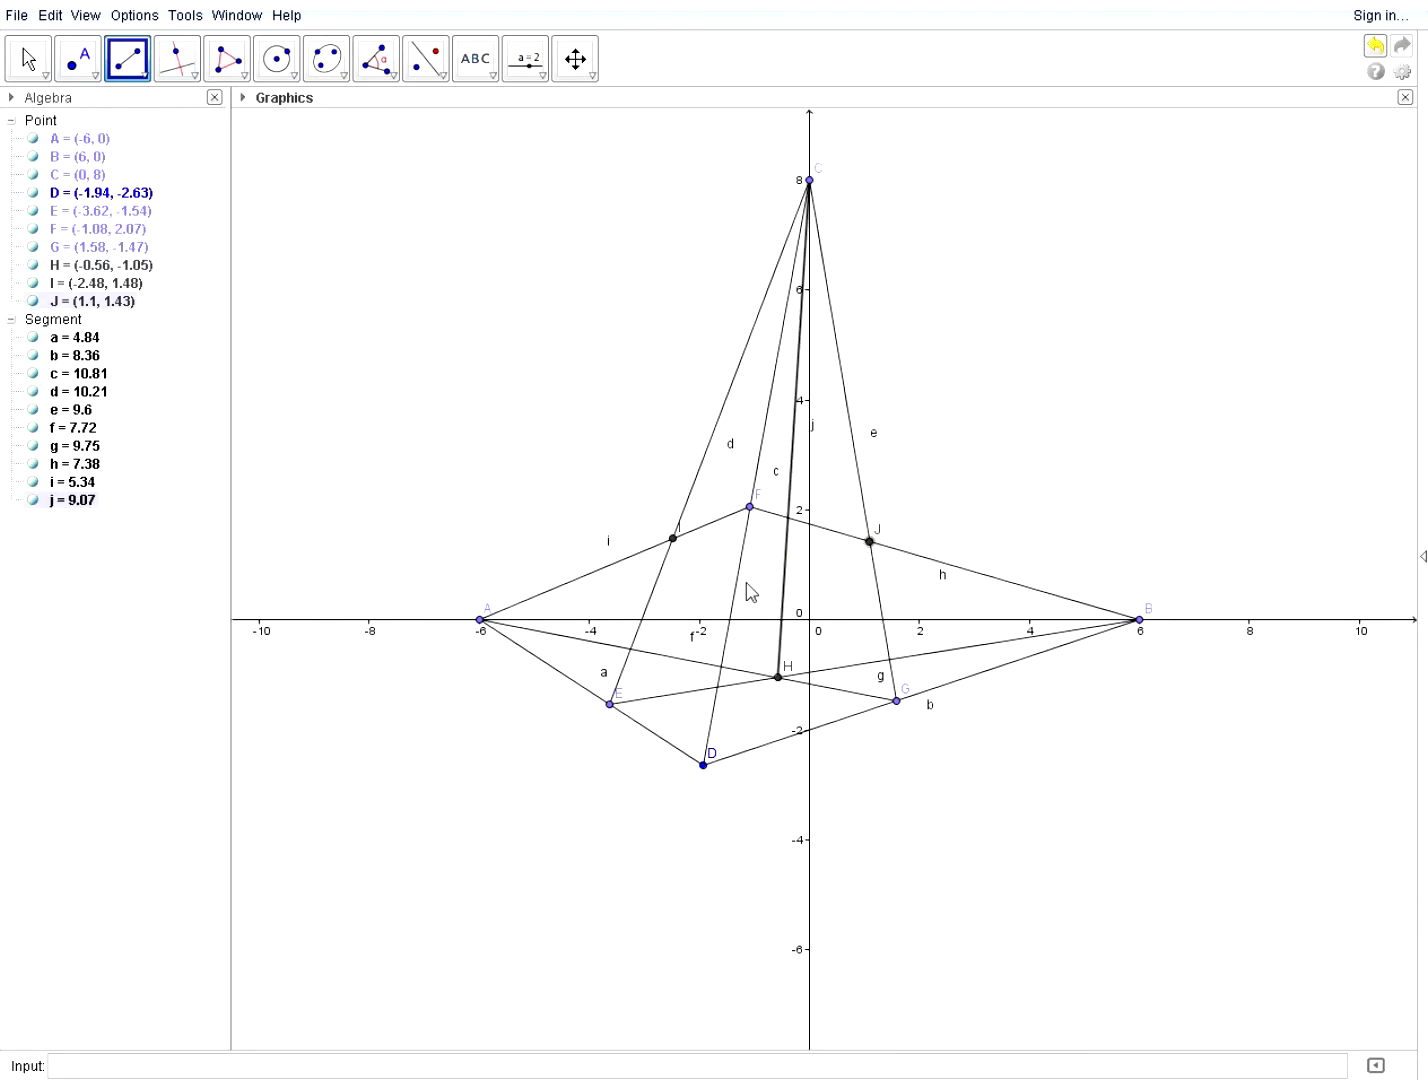
click(480, 620)
click(869, 541)
click(673, 538)
click(1139, 620)
Create point K where segments j, k and l meet.
click(78, 58)
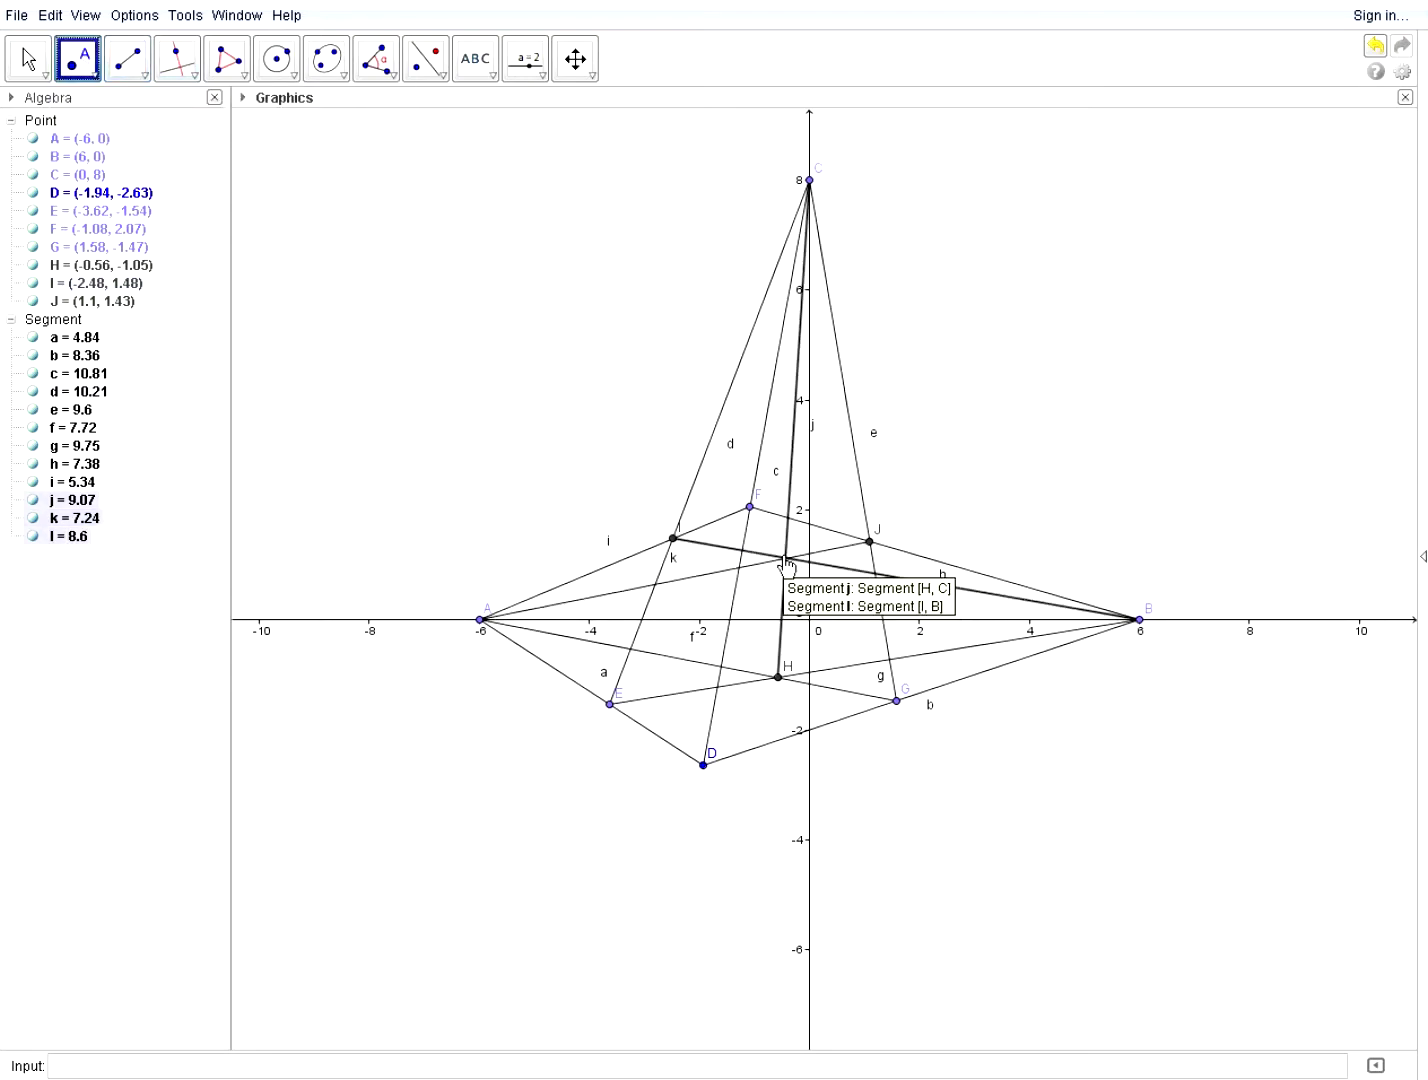
click(787, 558)
click(28, 60)
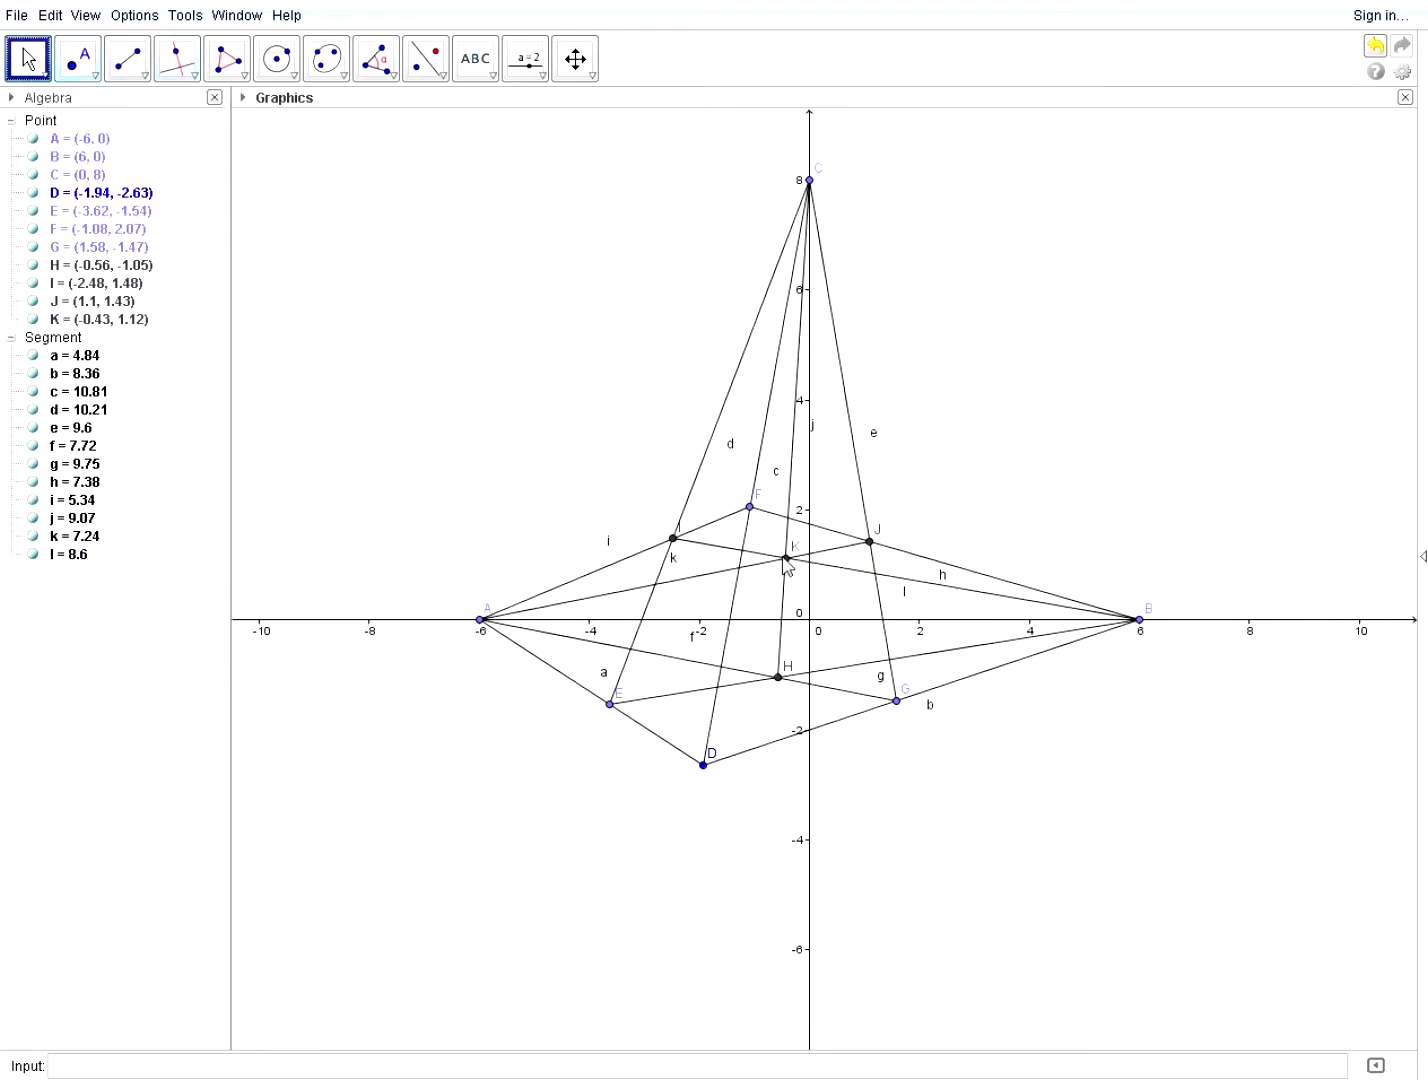
Drag F, C and D around, leaving C at (0, 7.62) and D at (-2, -4).
drag(749, 510, 765, 390)
drag(810, 183, 829, 898)
drag(703, 765, 718, 243)
drag(809, 894, 810, 997)
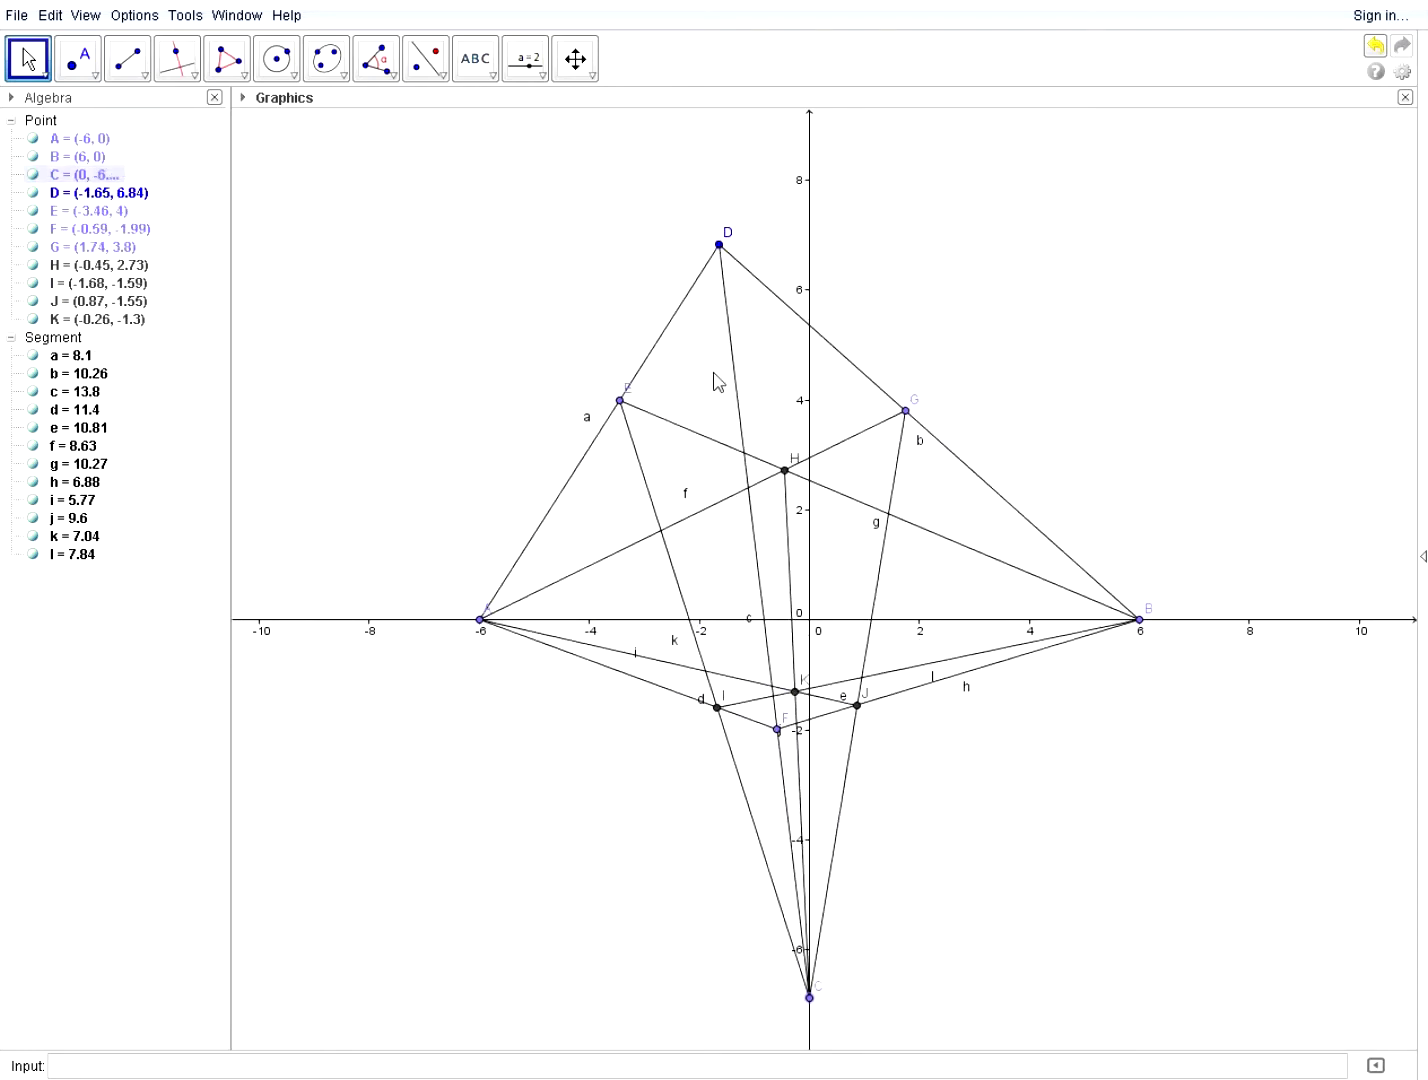
drag(719, 245, 720, 362)
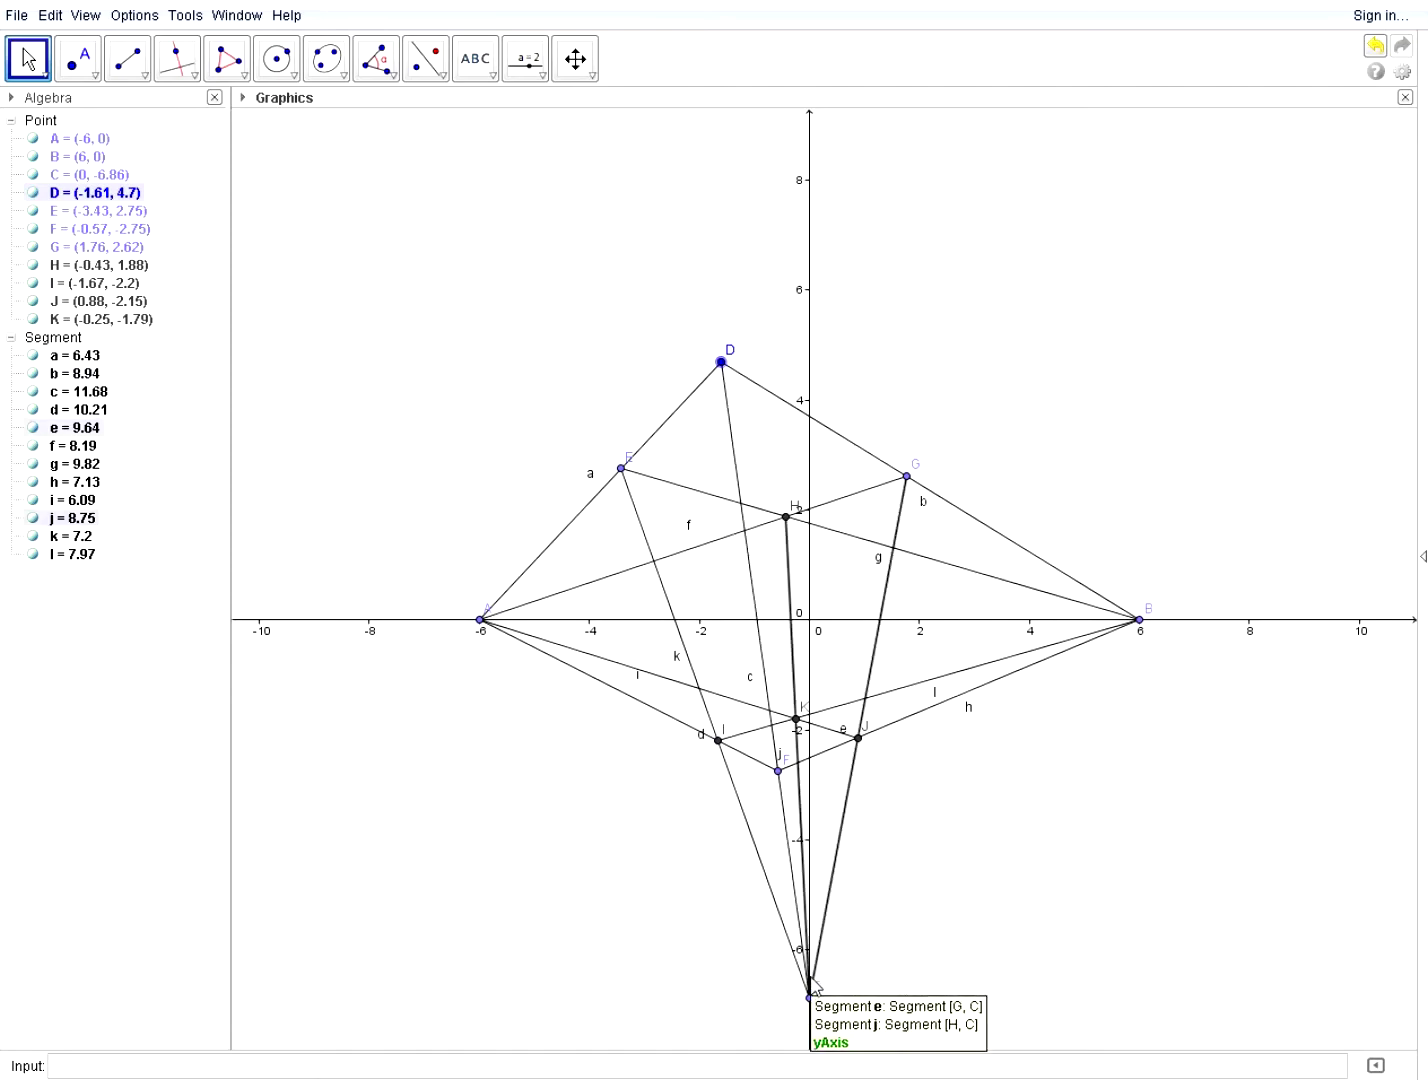
drag(809, 997, 786, 198)
drag(720, 362, 700, 840)
Shift A to (-6.77, 0) and B to (7.53, 0), and move F above the x-axis.
drag(480, 620, 437, 620)
drag(1152, 637, 1237, 637)
drag(775, 441, 749, 472)
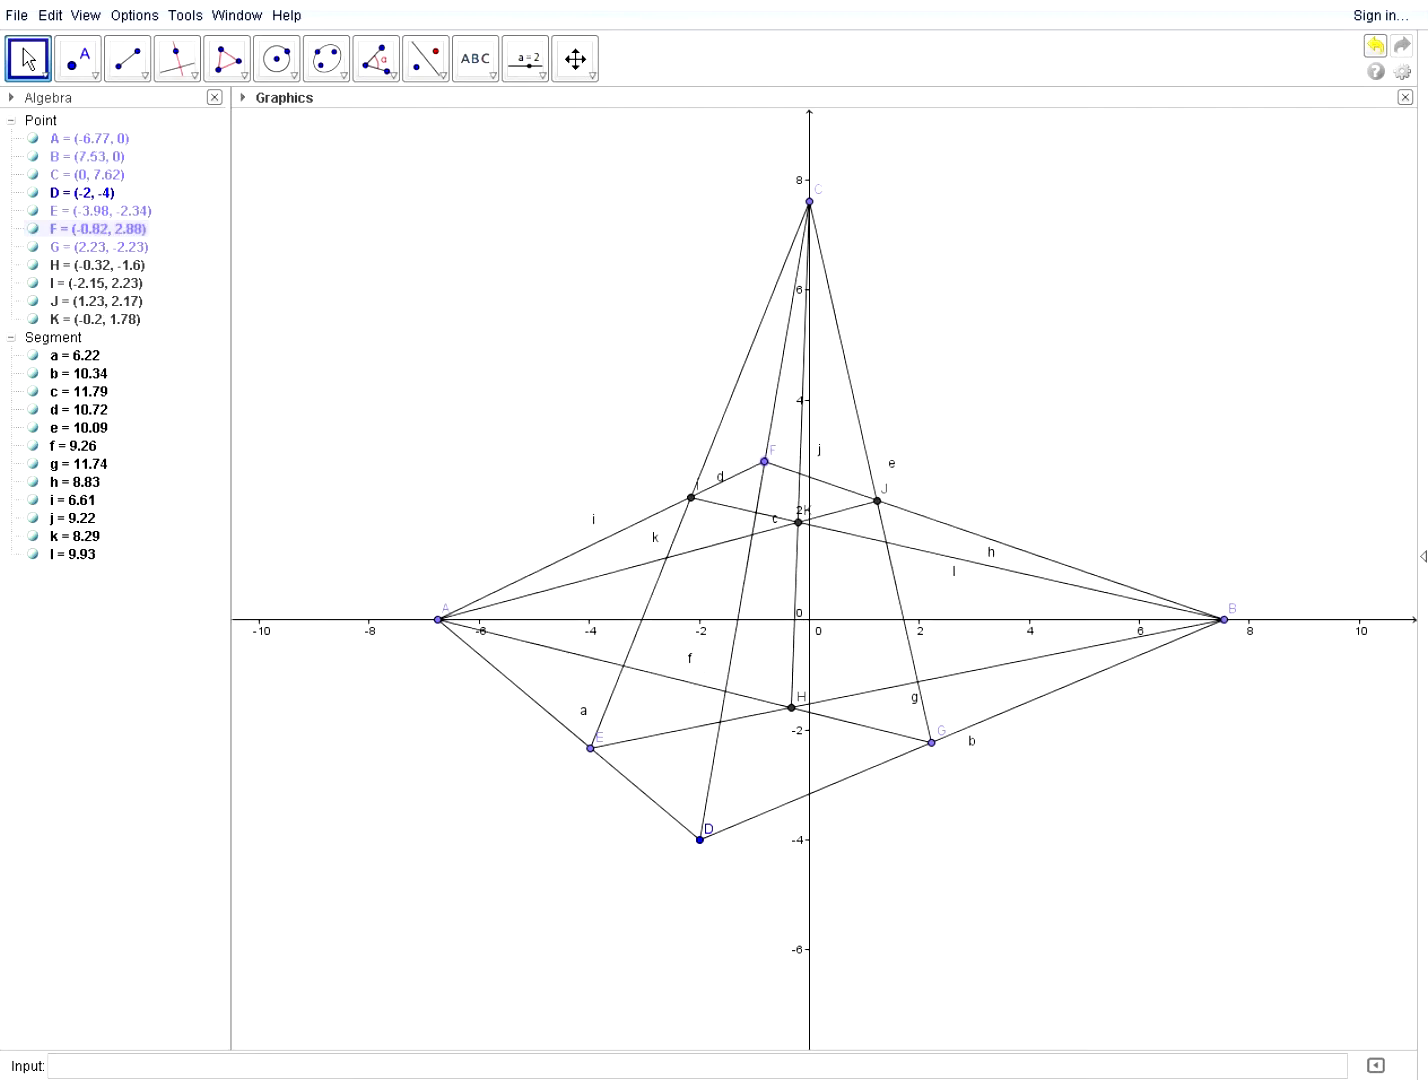
Place free point L at (-5.82, 6.28) and join it to D with segment m.
click(77, 58)
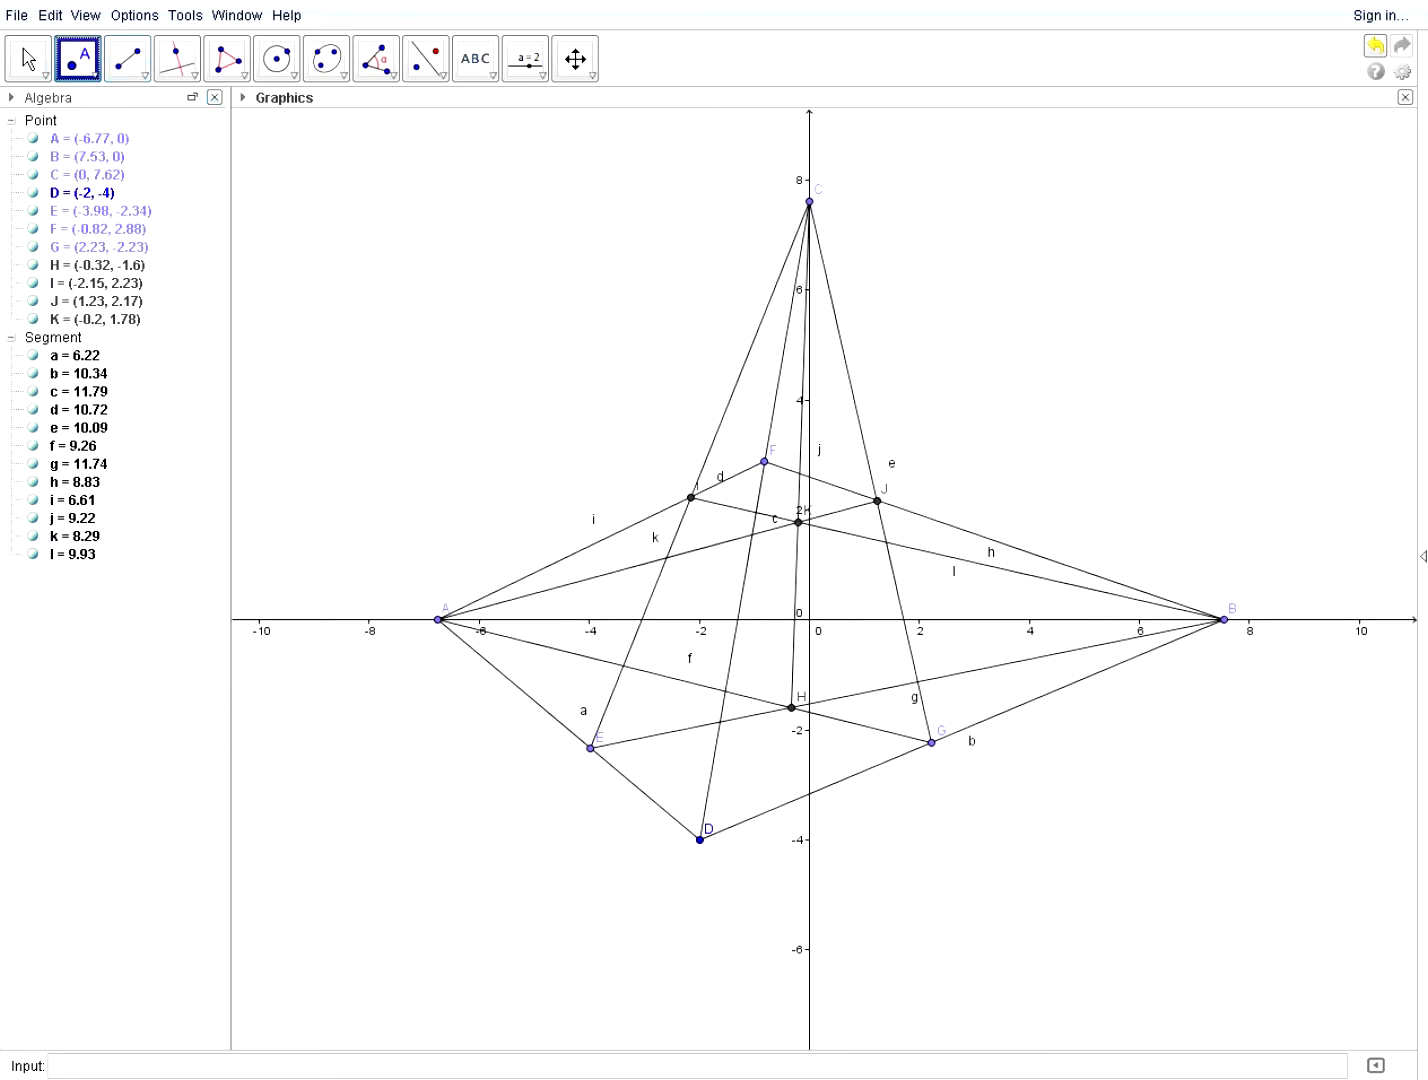
click(543, 269)
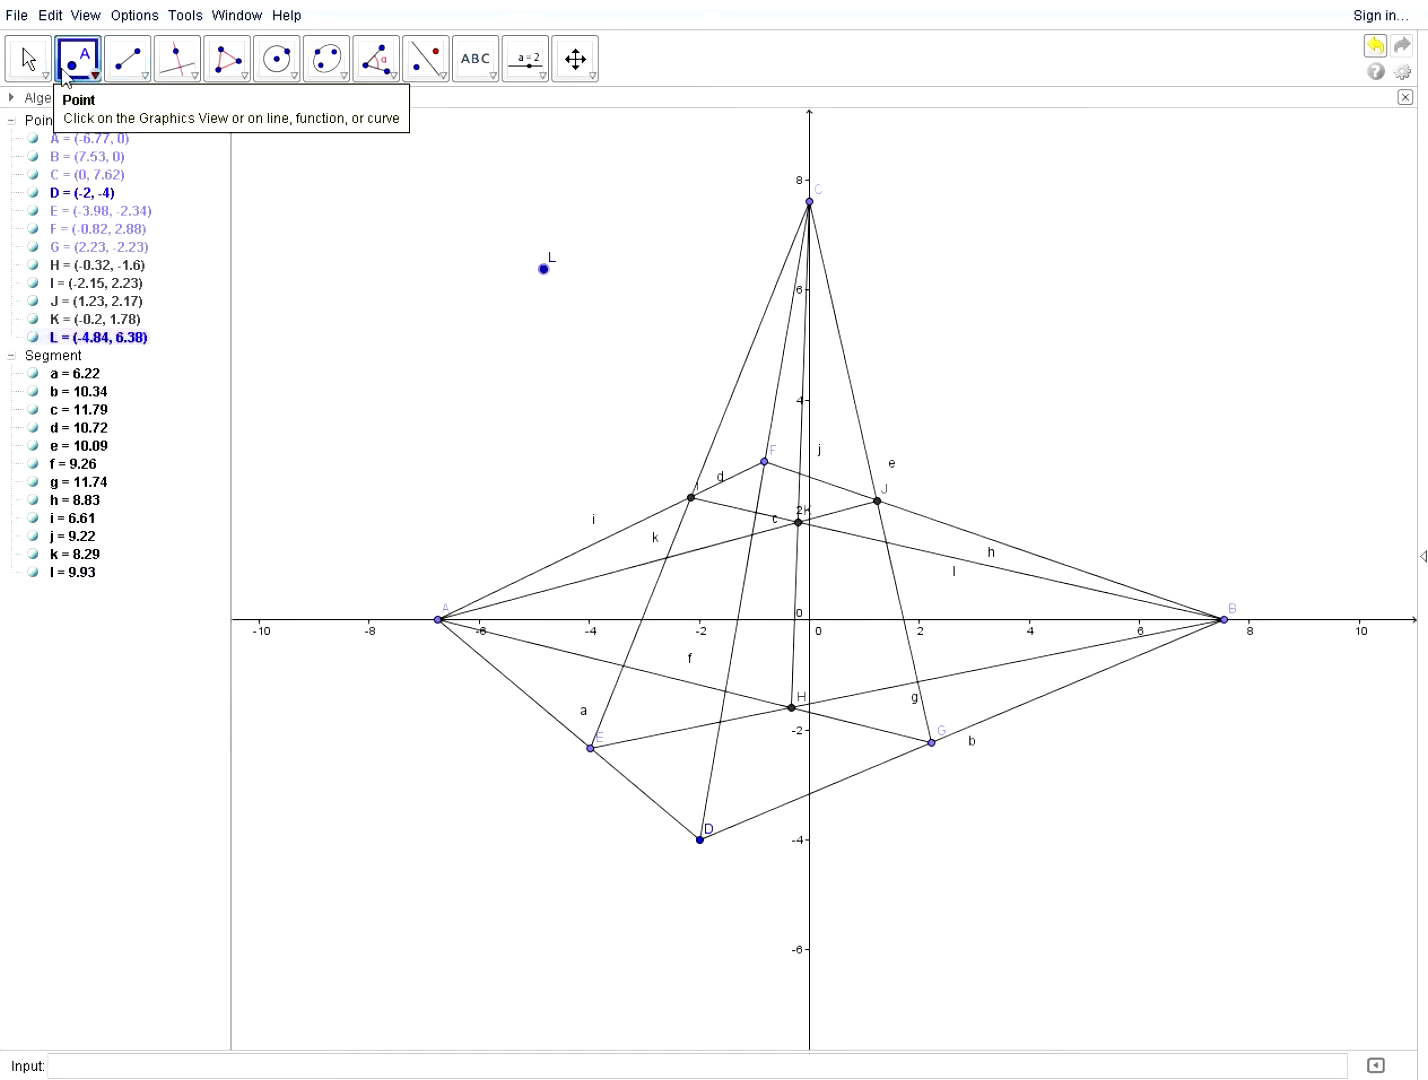
key(Escape)
drag(491, 289, 523, 266)
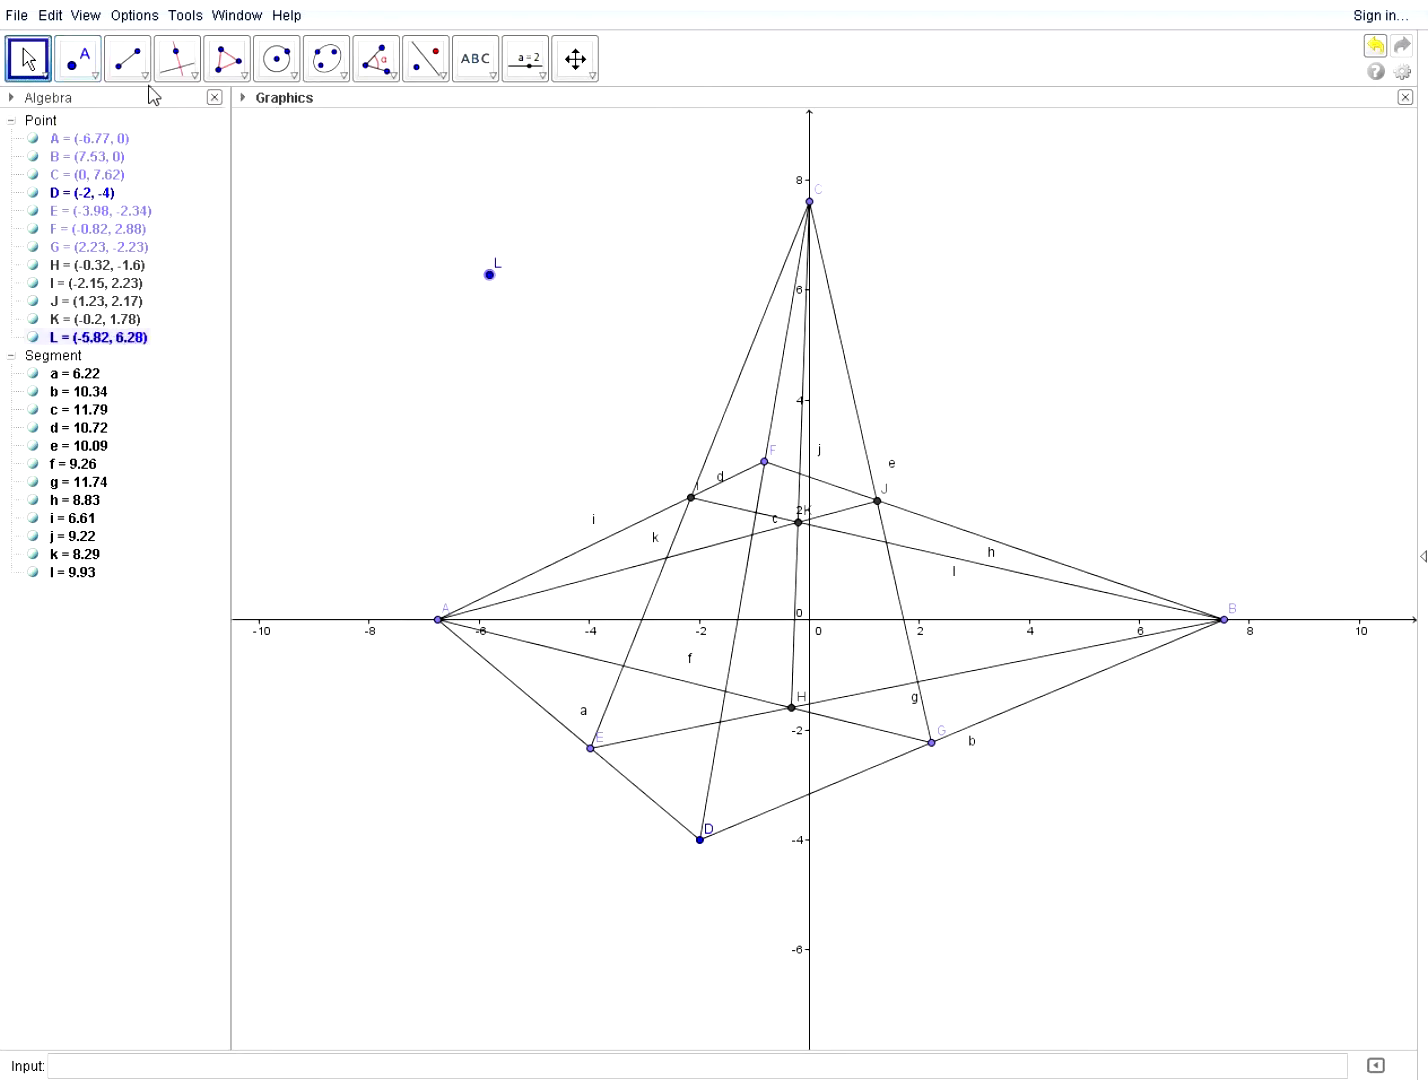
click(128, 58)
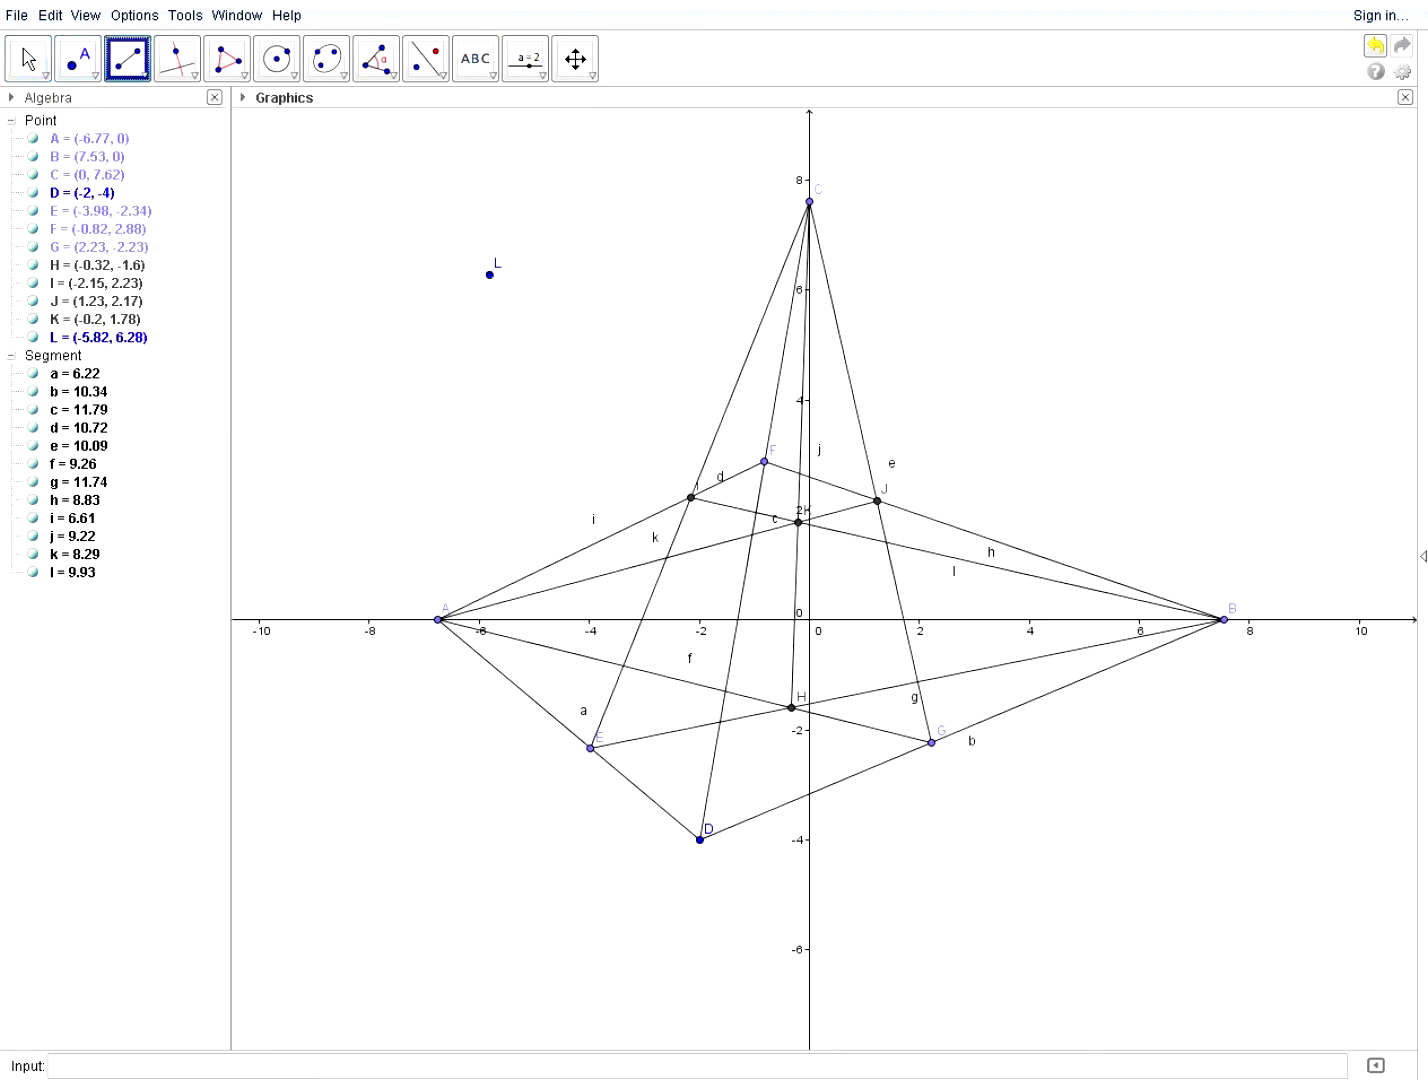
click(699, 839)
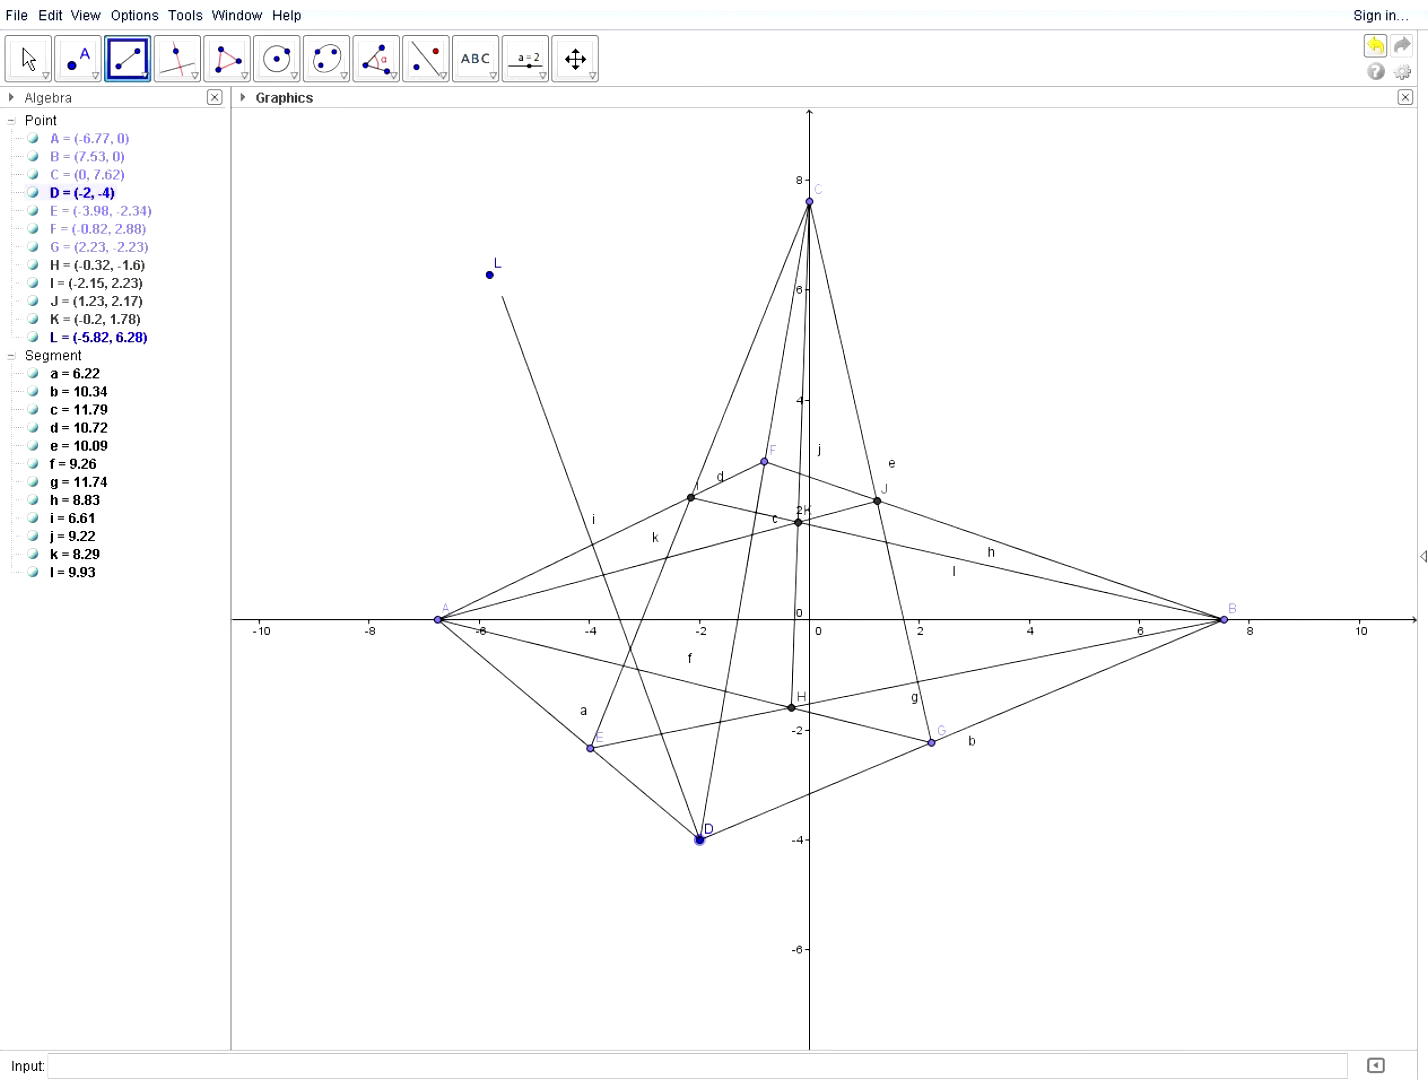
click(489, 274)
Put point M on segment m and slide it to (-5.27, 4.79).
click(78, 58)
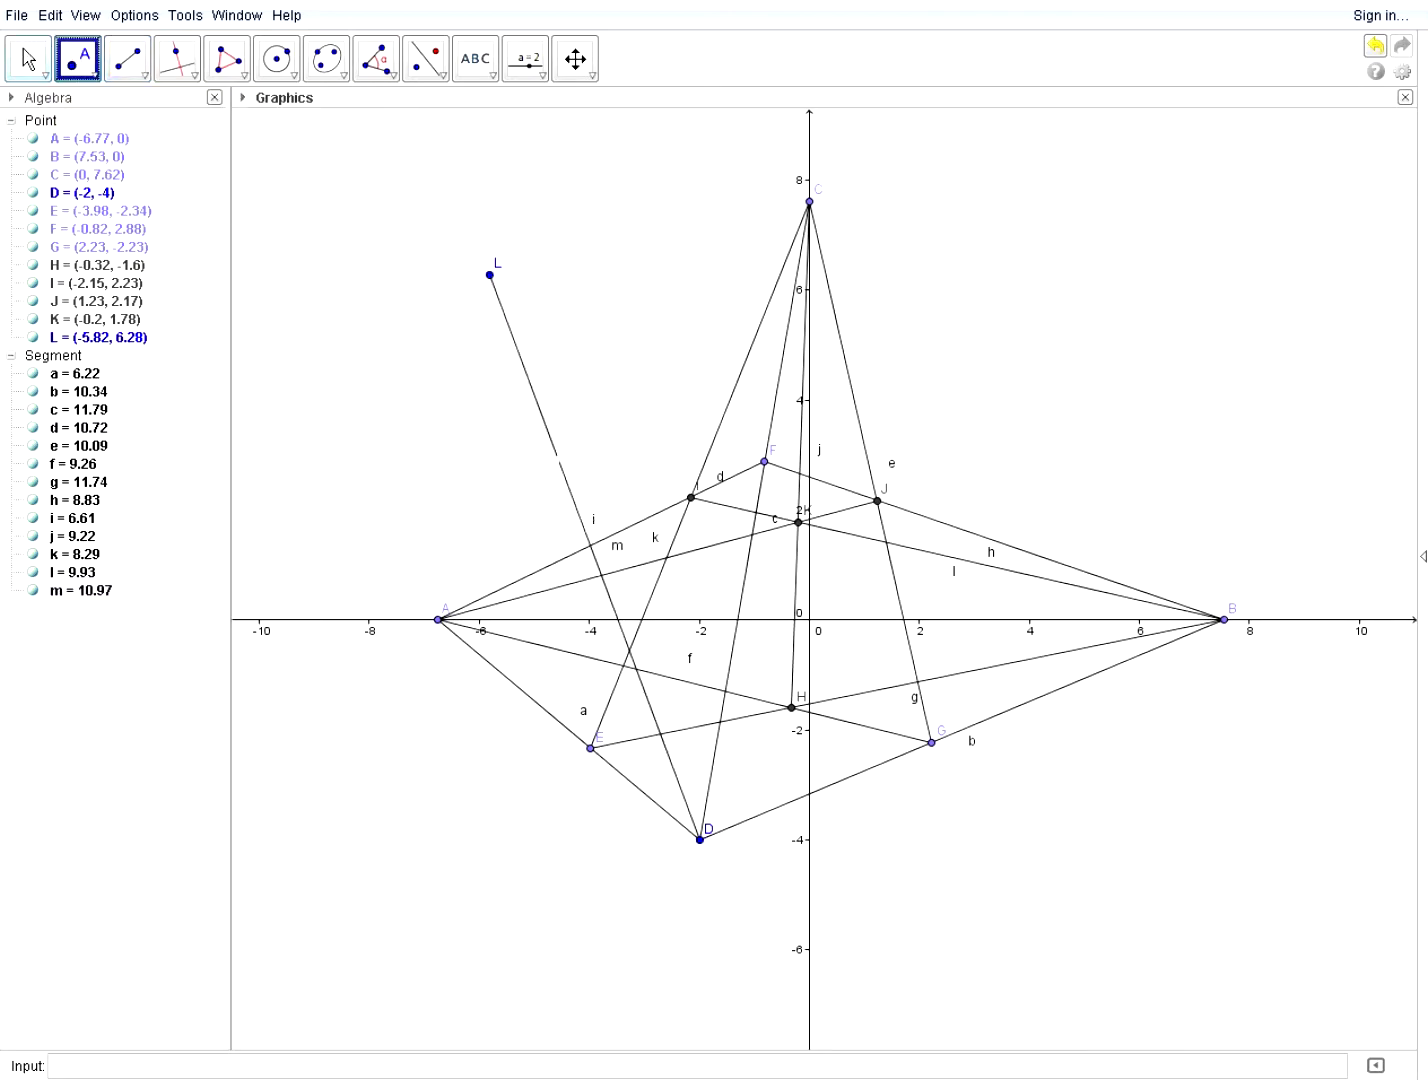
click(555, 452)
click(28, 62)
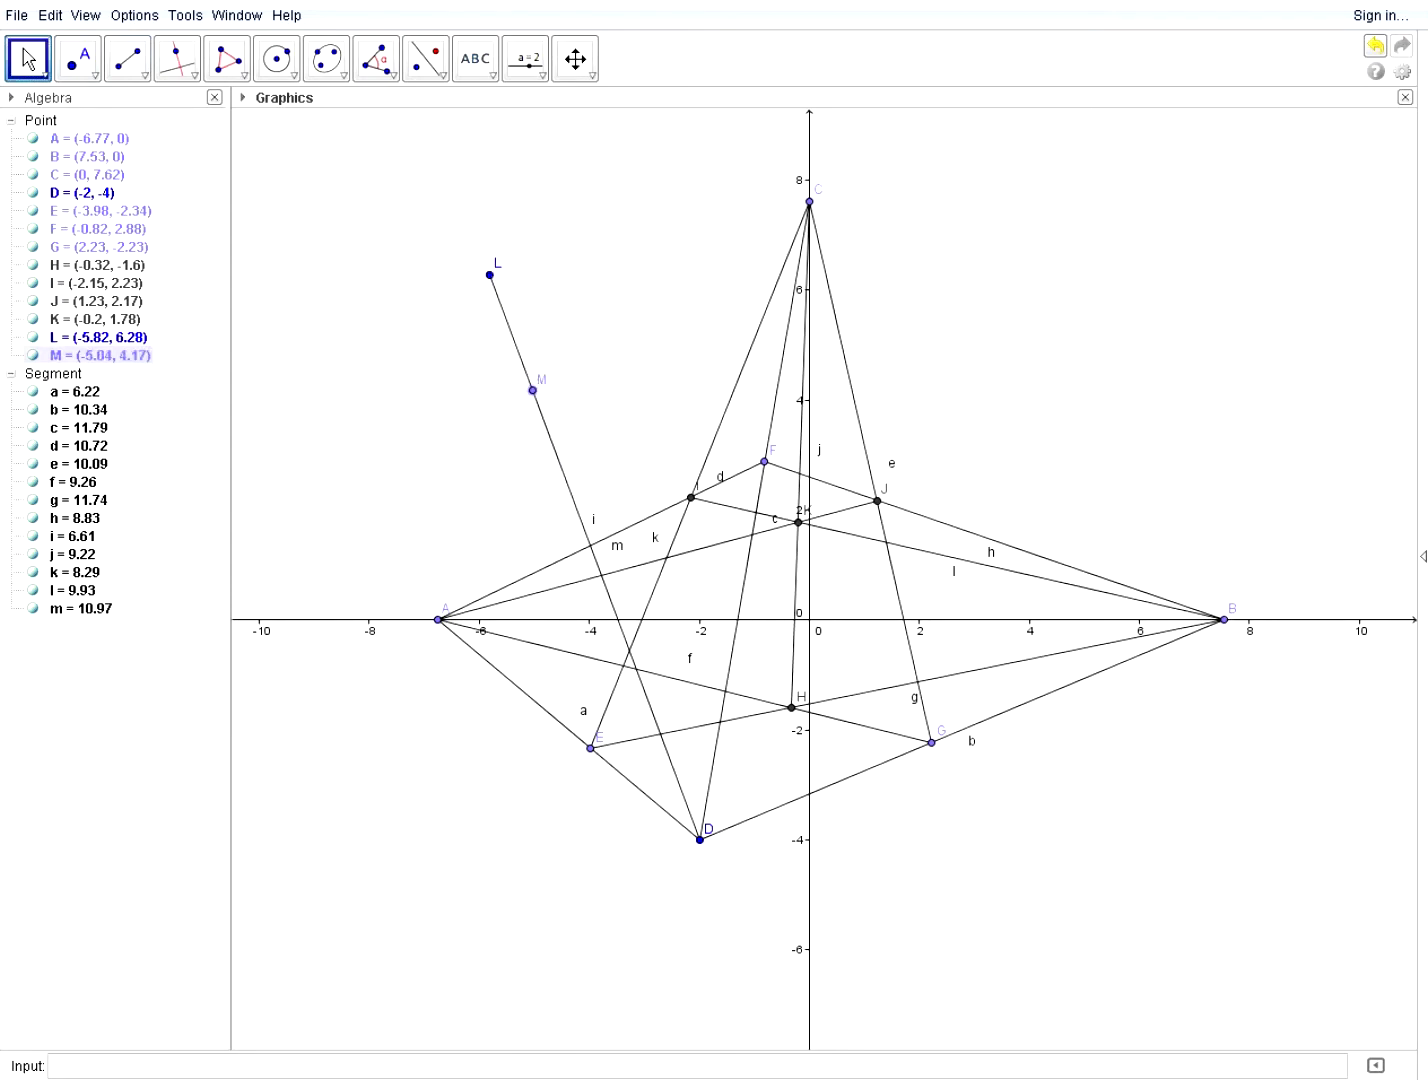
drag(550, 404, 546, 393)
drag(538, 405, 519, 356)
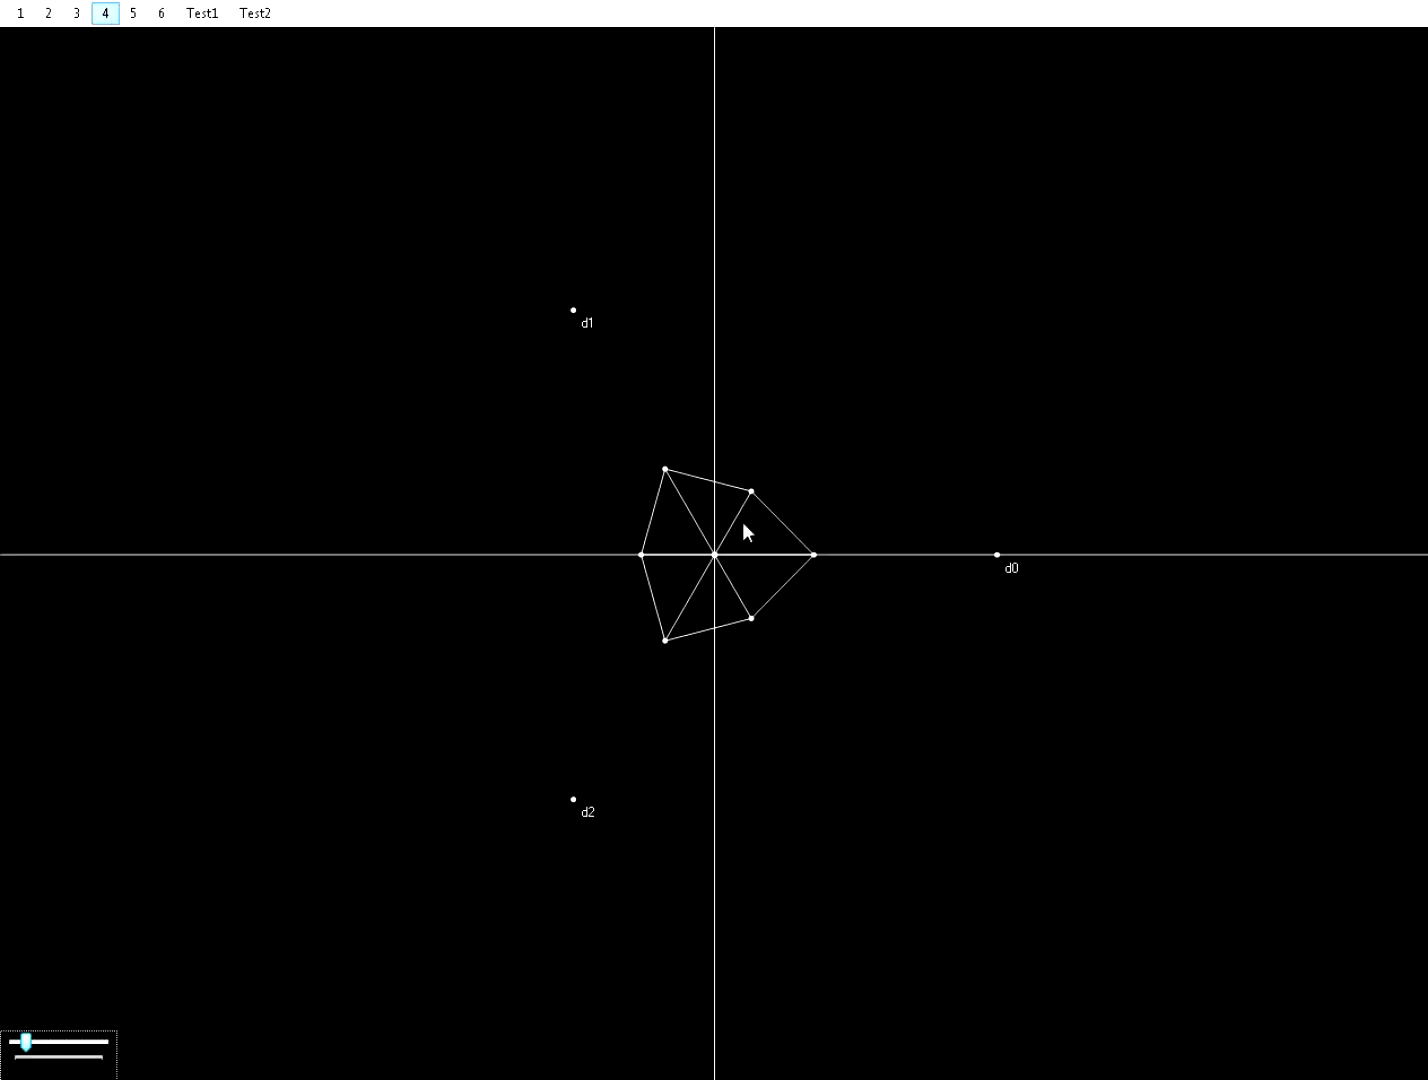
Show the 4-cube projection and reshape it by dragging handles d2, d1, d3 and d0.
click(817, 603)
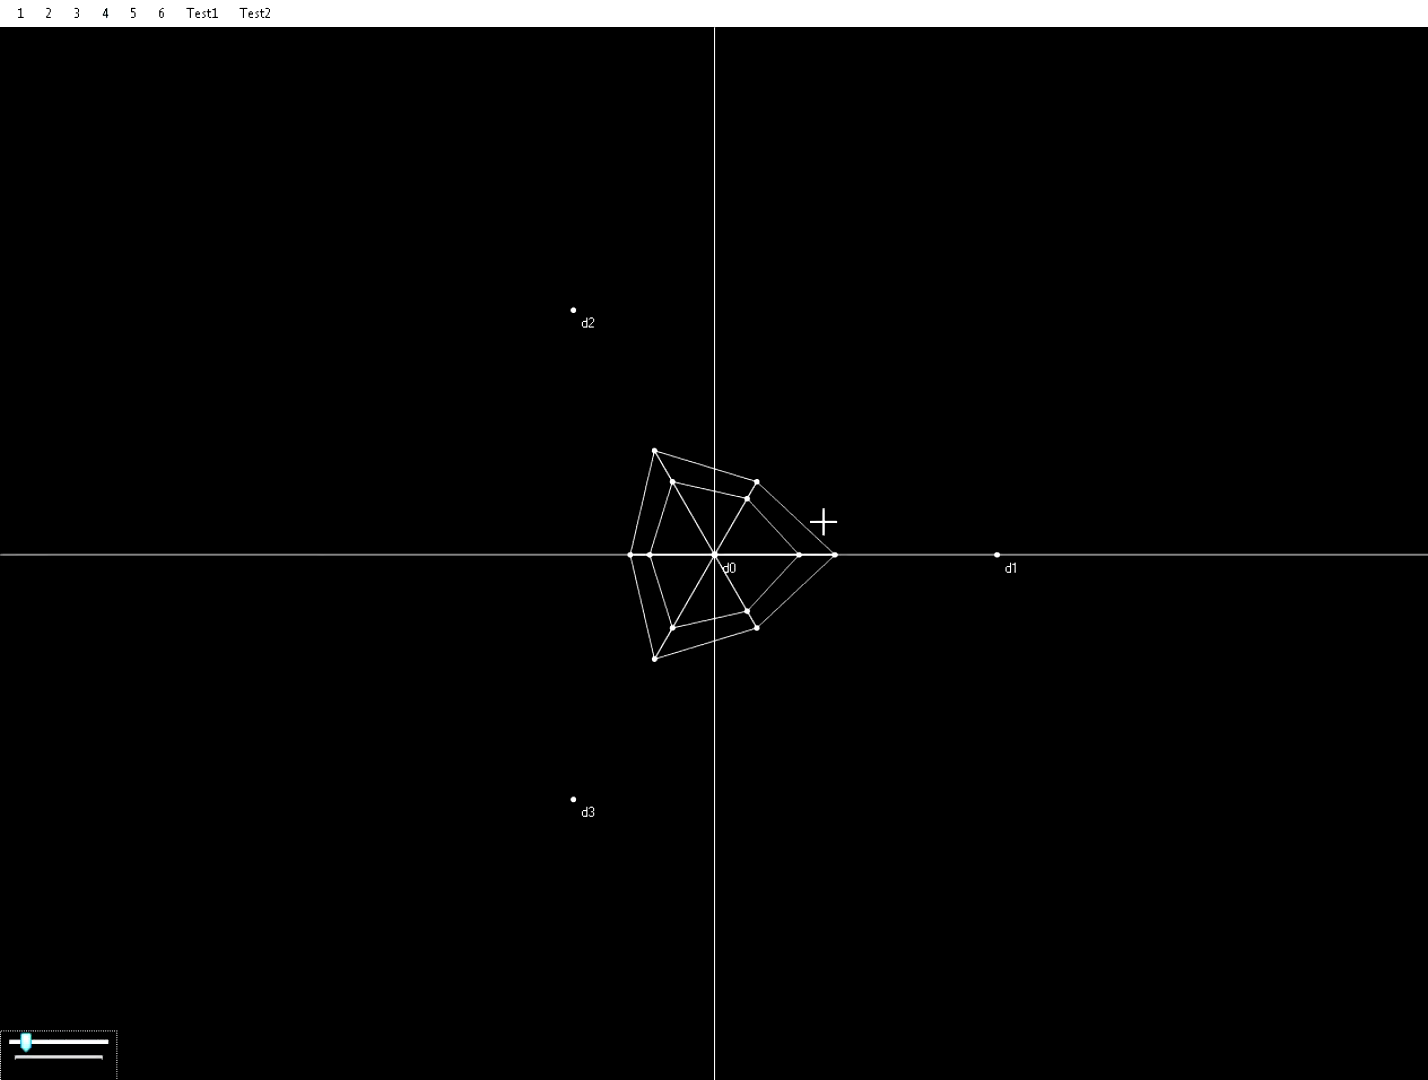
drag(567, 308, 419, 436)
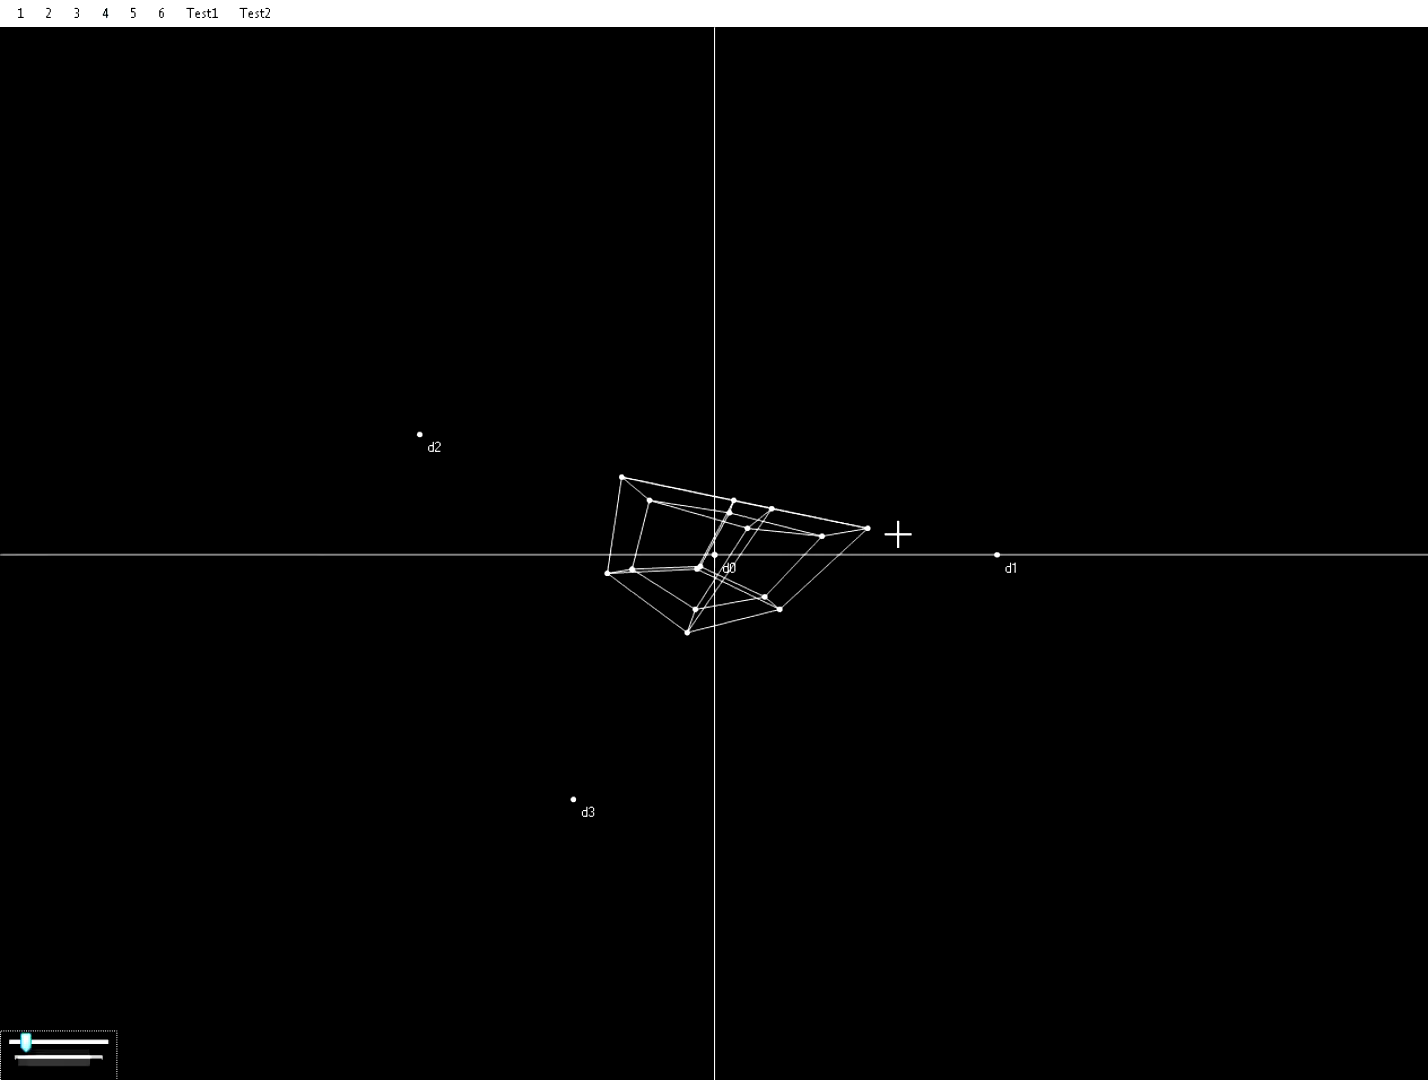
drag(993, 556, 1132, 325)
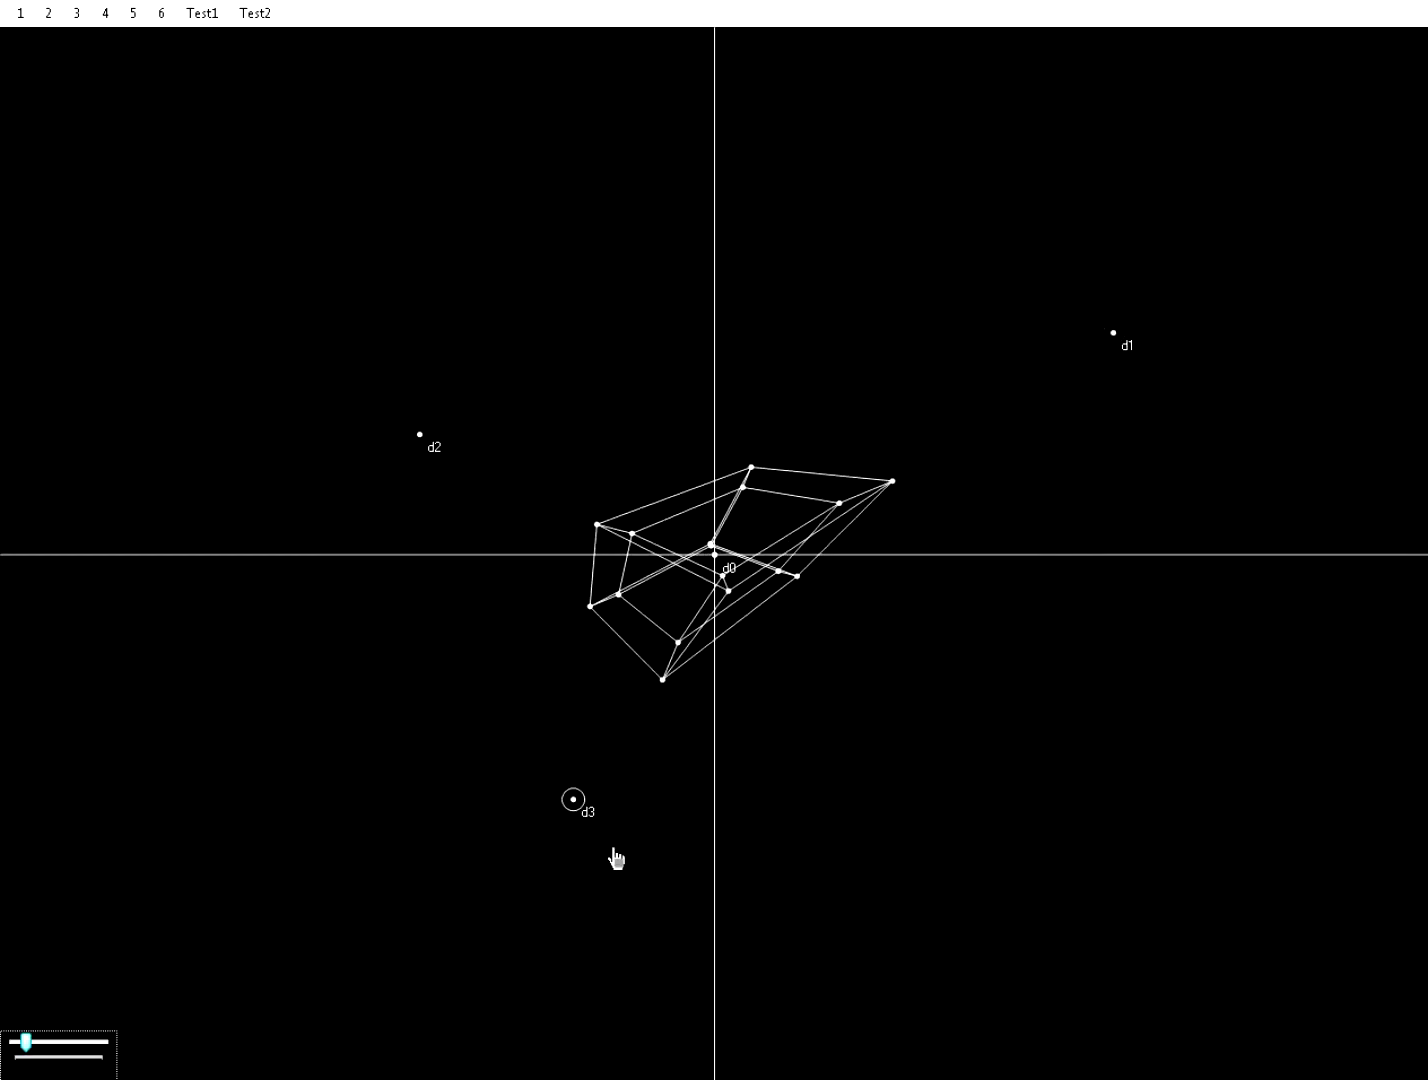
drag(616, 858, 647, 947)
drag(720, 562, 1164, 929)
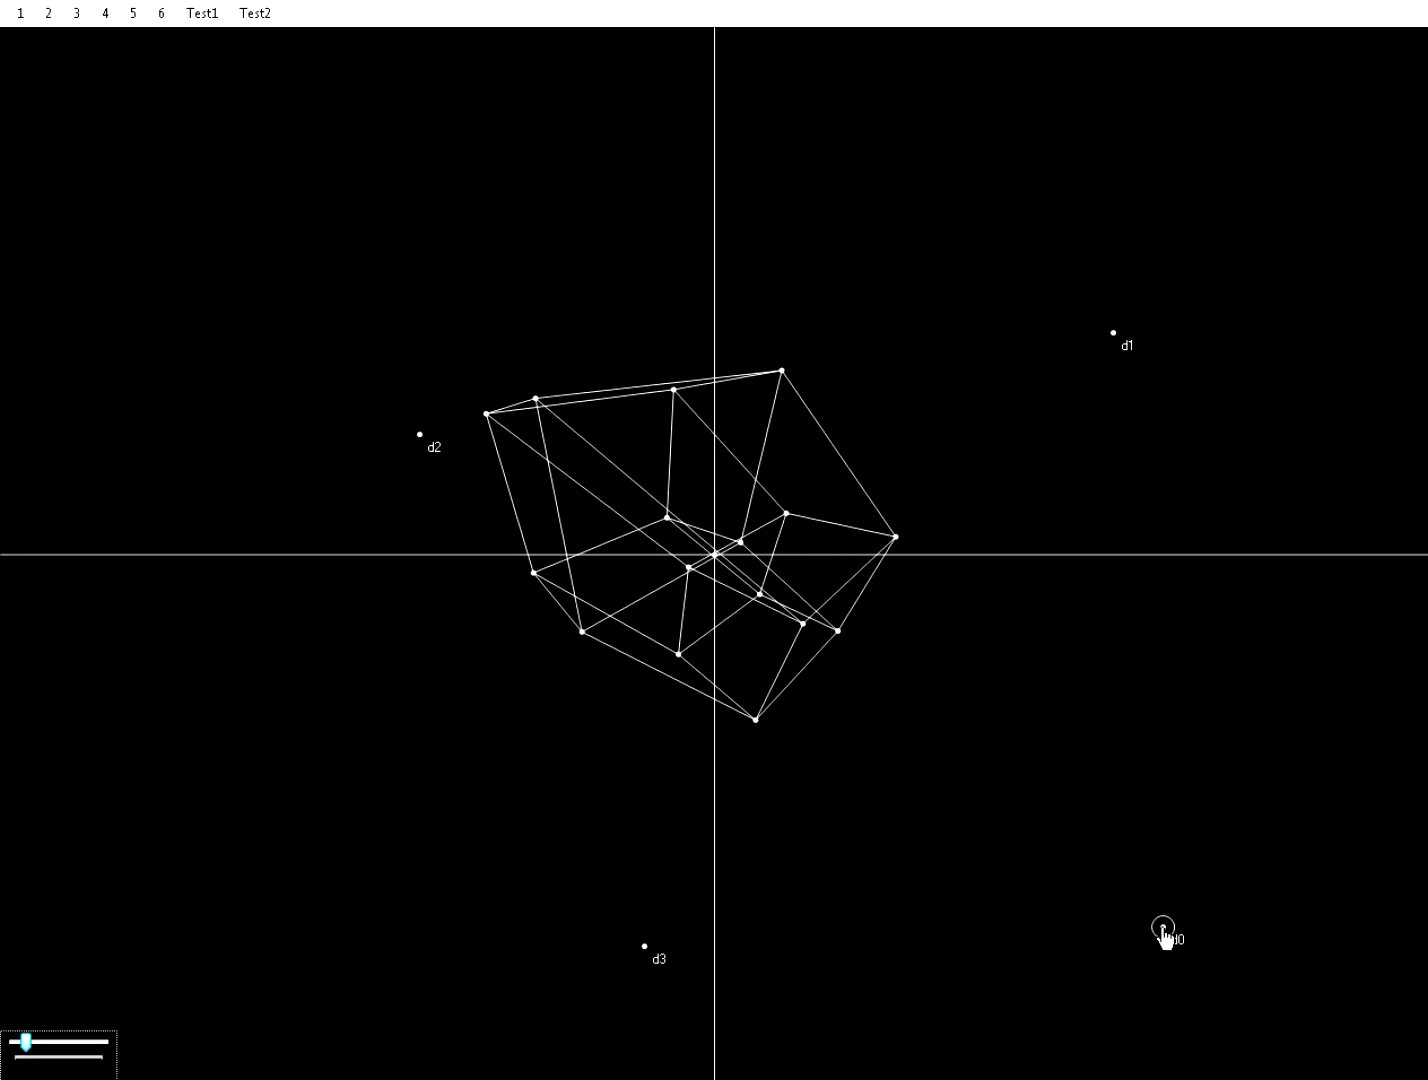
drag(416, 437, 239, 267)
drag(651, 957, 283, 849)
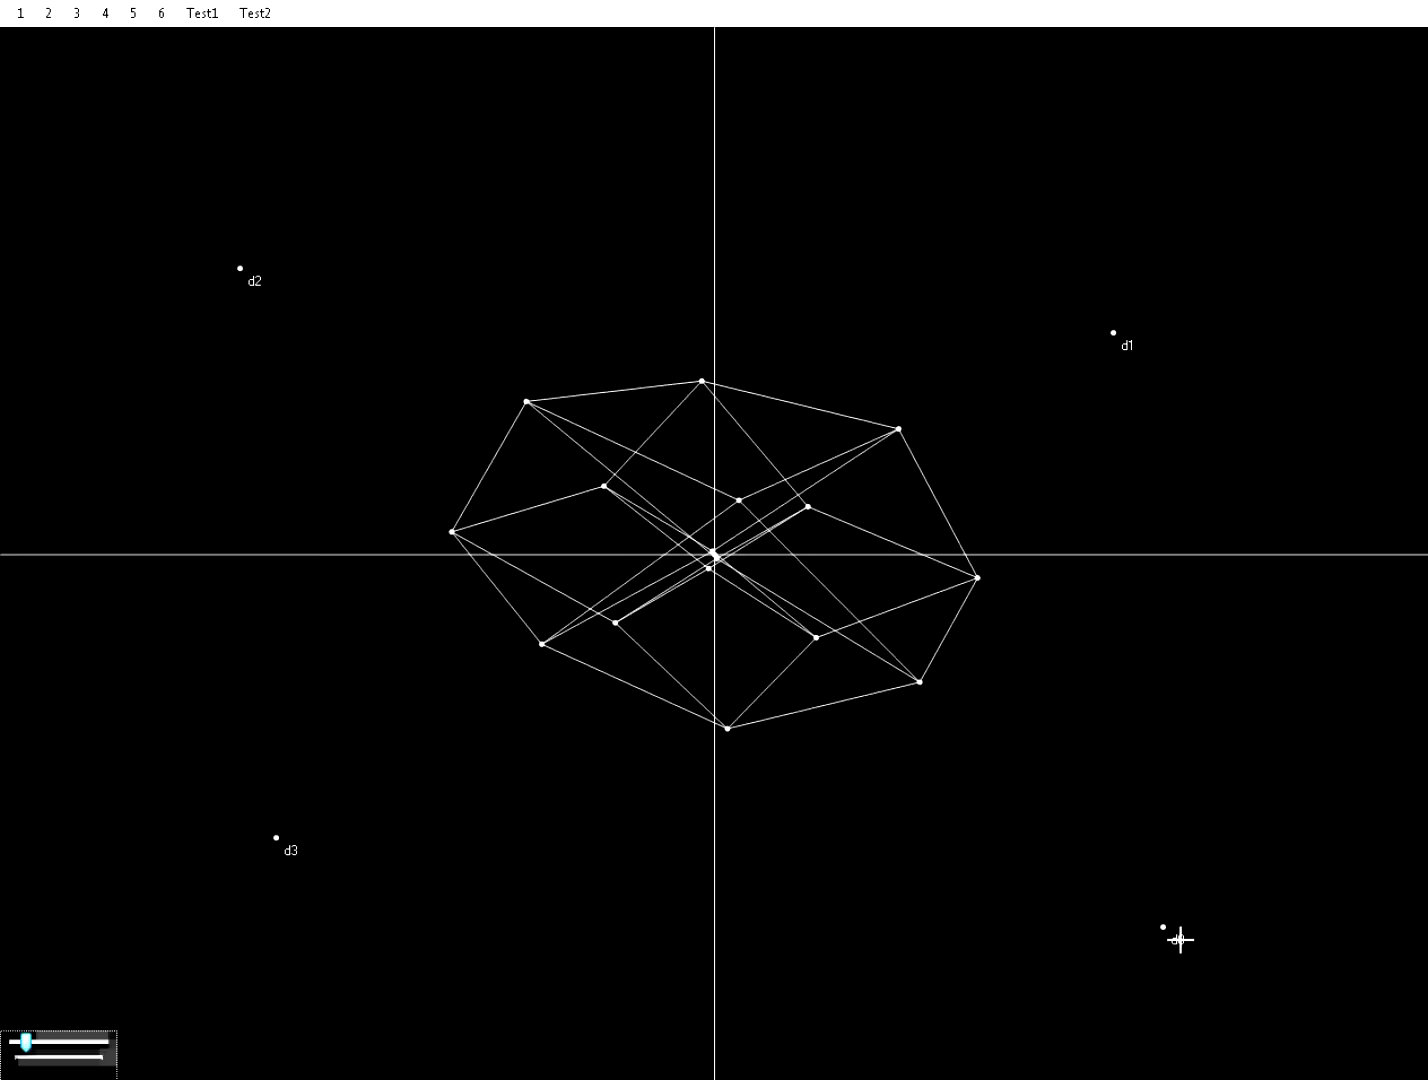
drag(1163, 932, 903, 993)
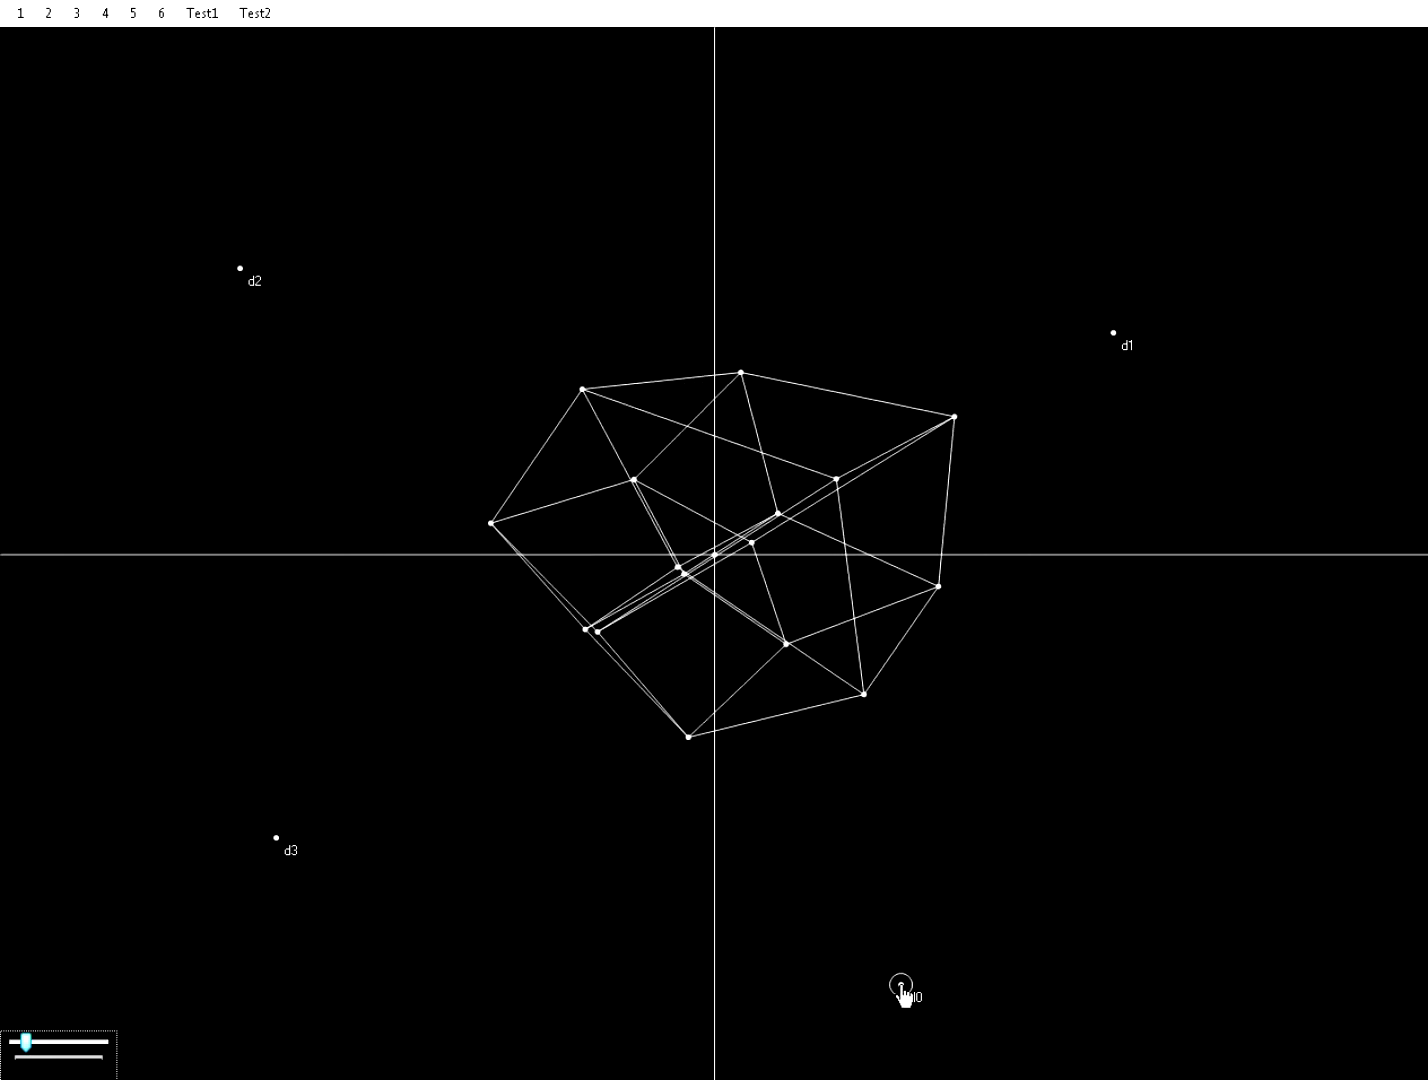
Keep reshaping the tesseract: move d3, bring d2 to the origin, adjust d1 and d0.
drag(280, 846, 226, 810)
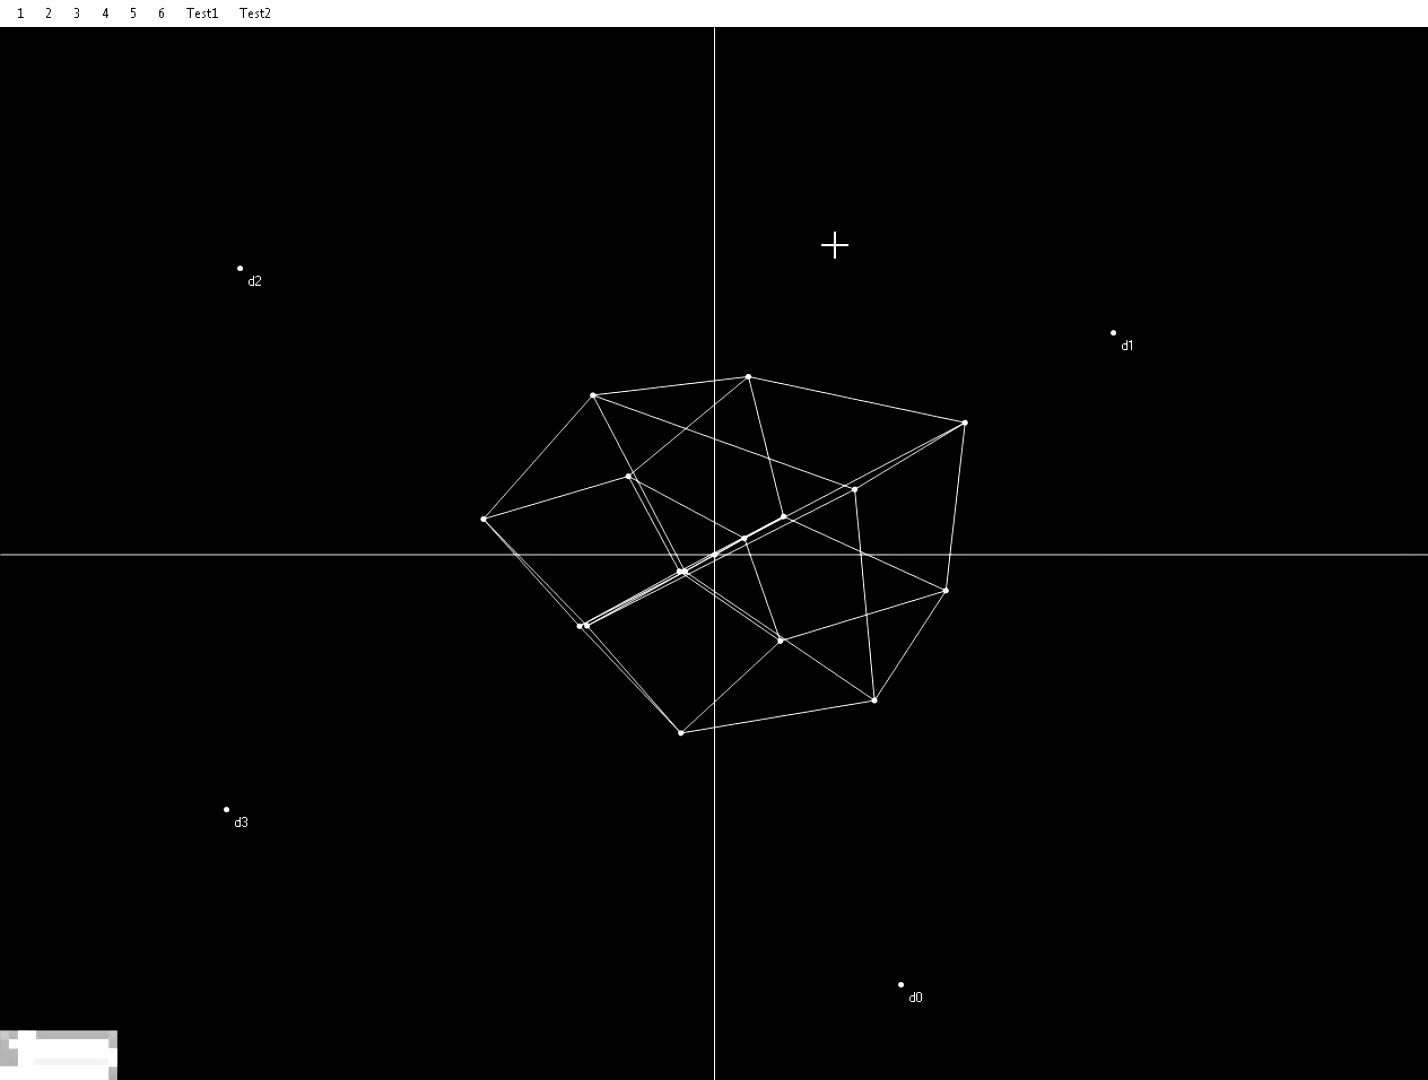
drag(227, 810, 335, 630)
drag(240, 268, 700, 540)
drag(721, 573, 717, 565)
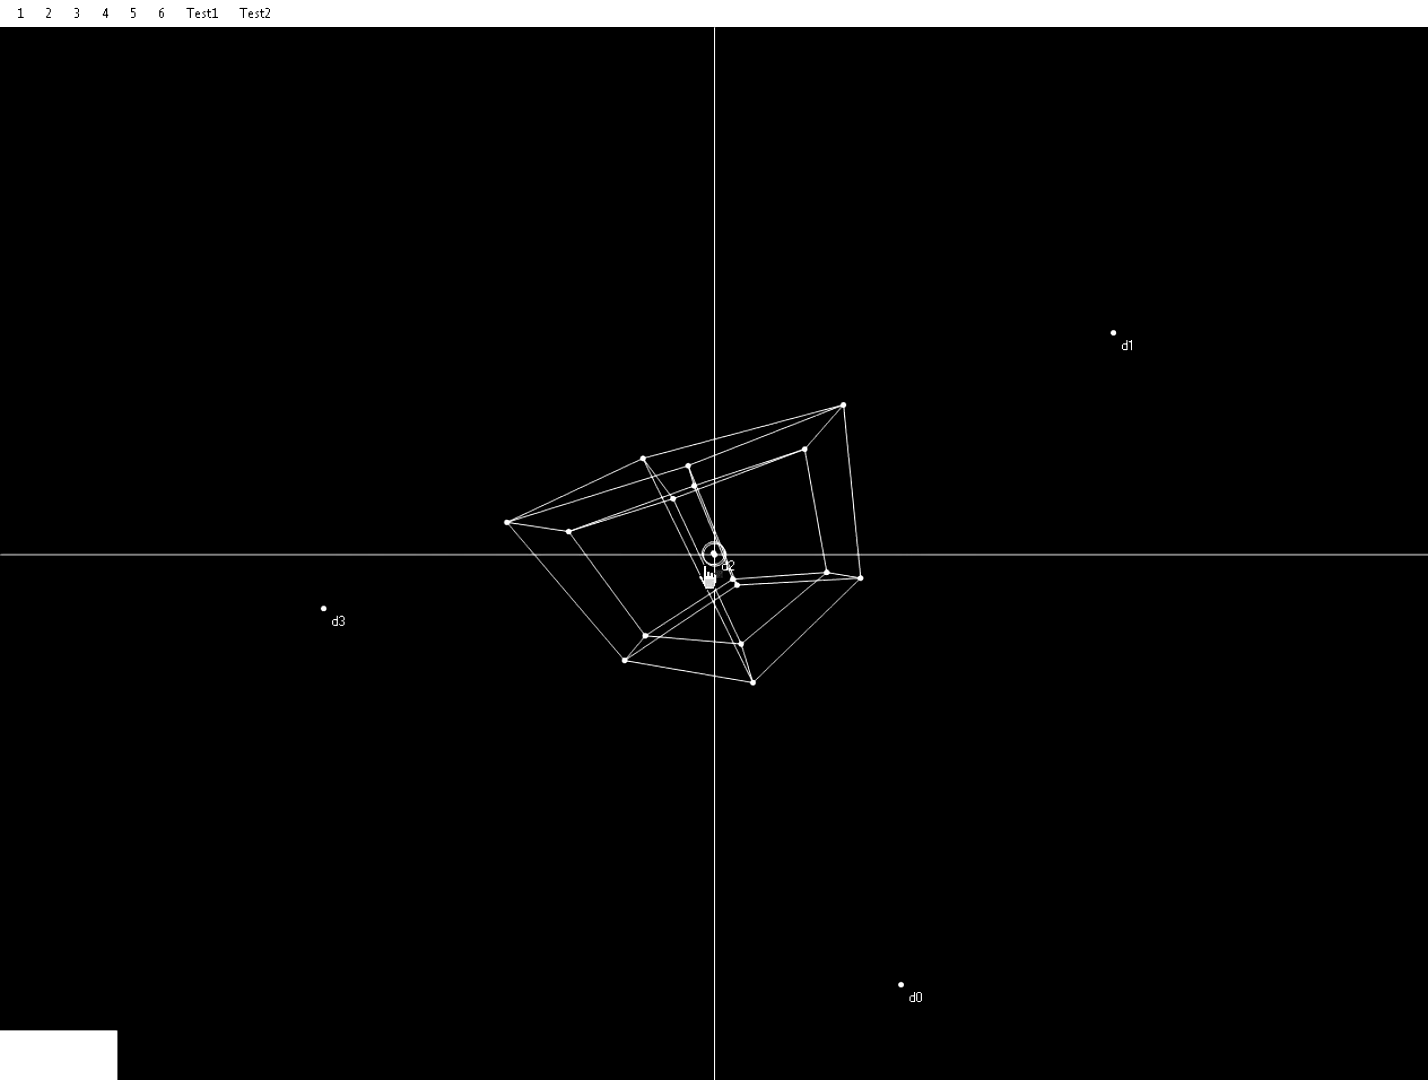
drag(323, 608, 381, 370)
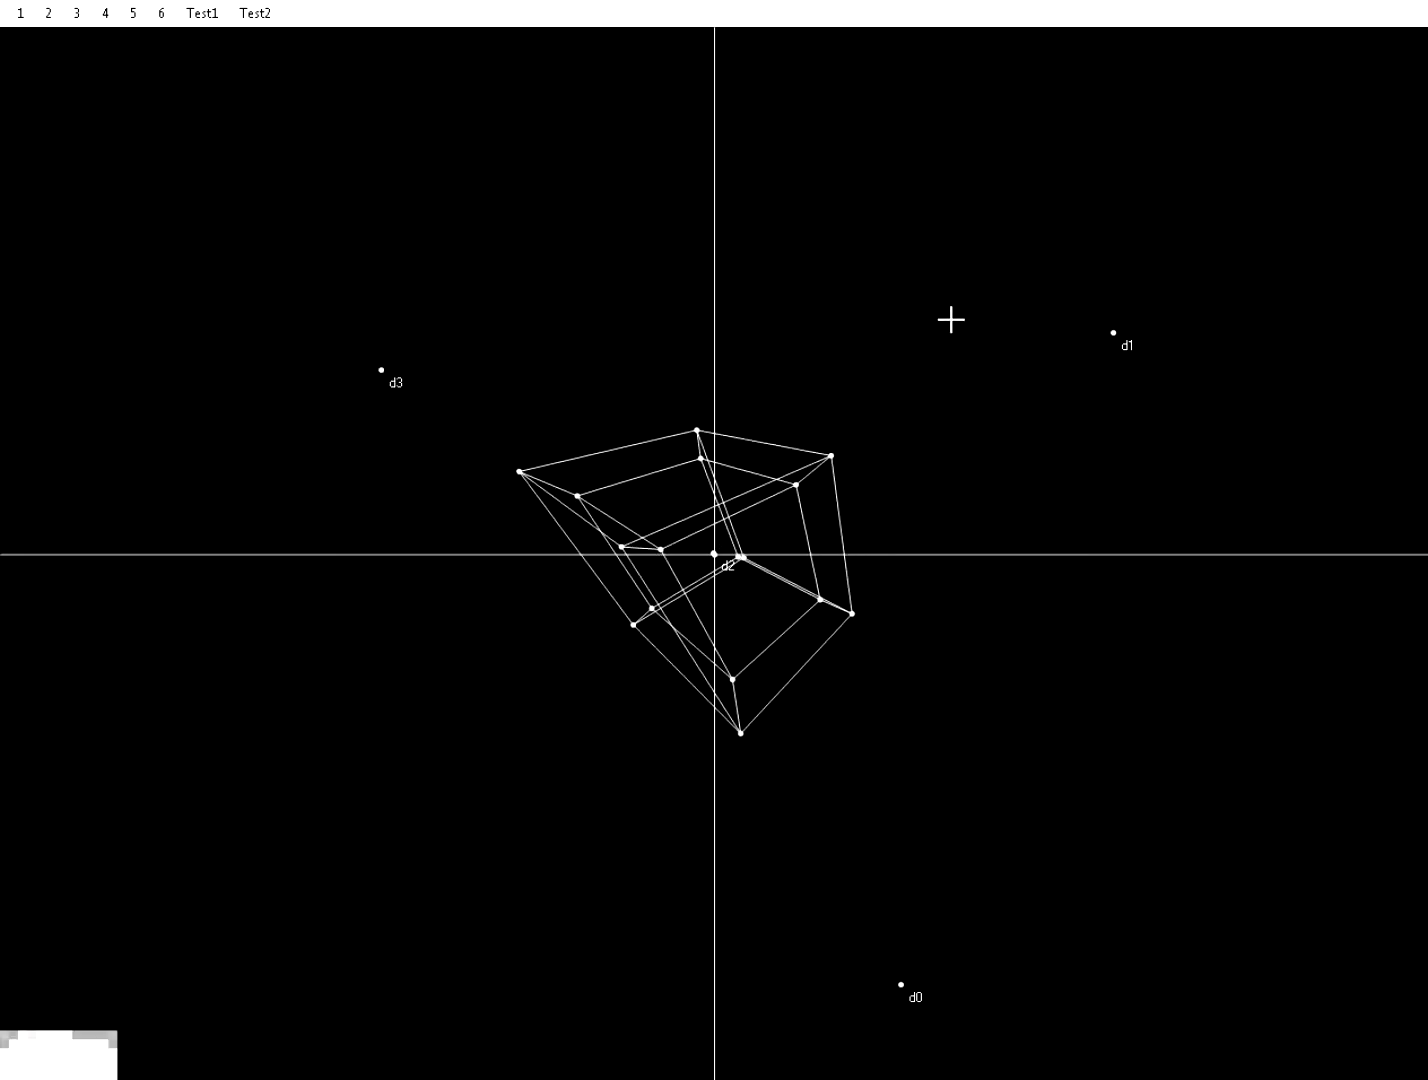
drag(1112, 331, 1163, 365)
drag(901, 985, 735, 998)
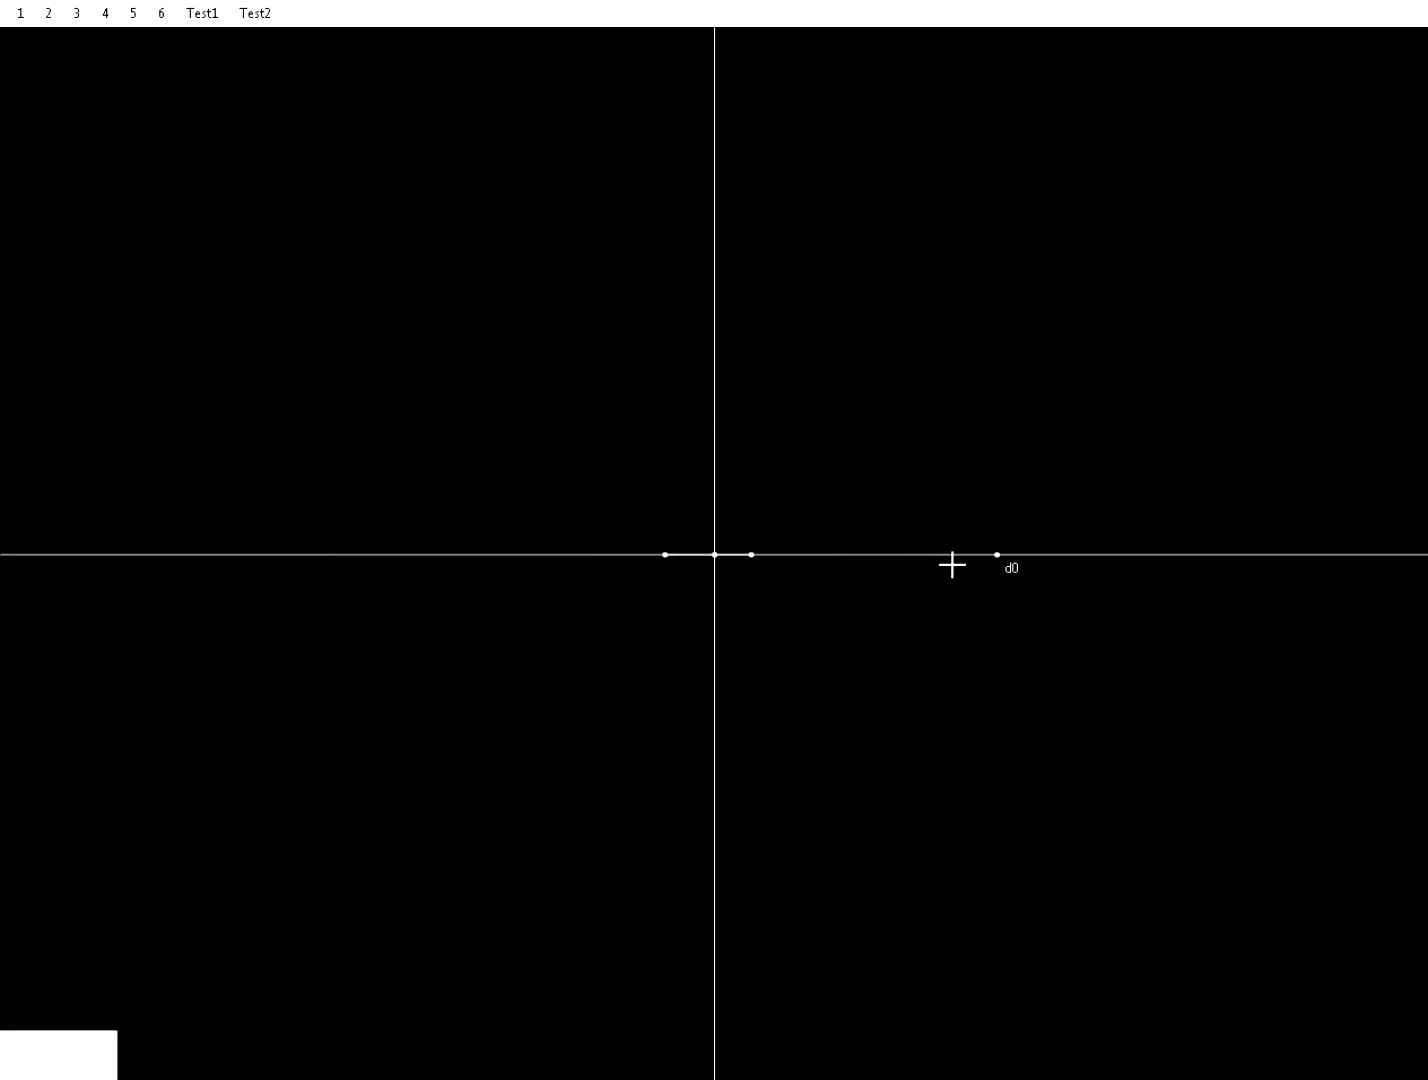
Swing d0 down-left and outward to rotate and lengthen the segment projection.
drag(990, 560, 296, 788)
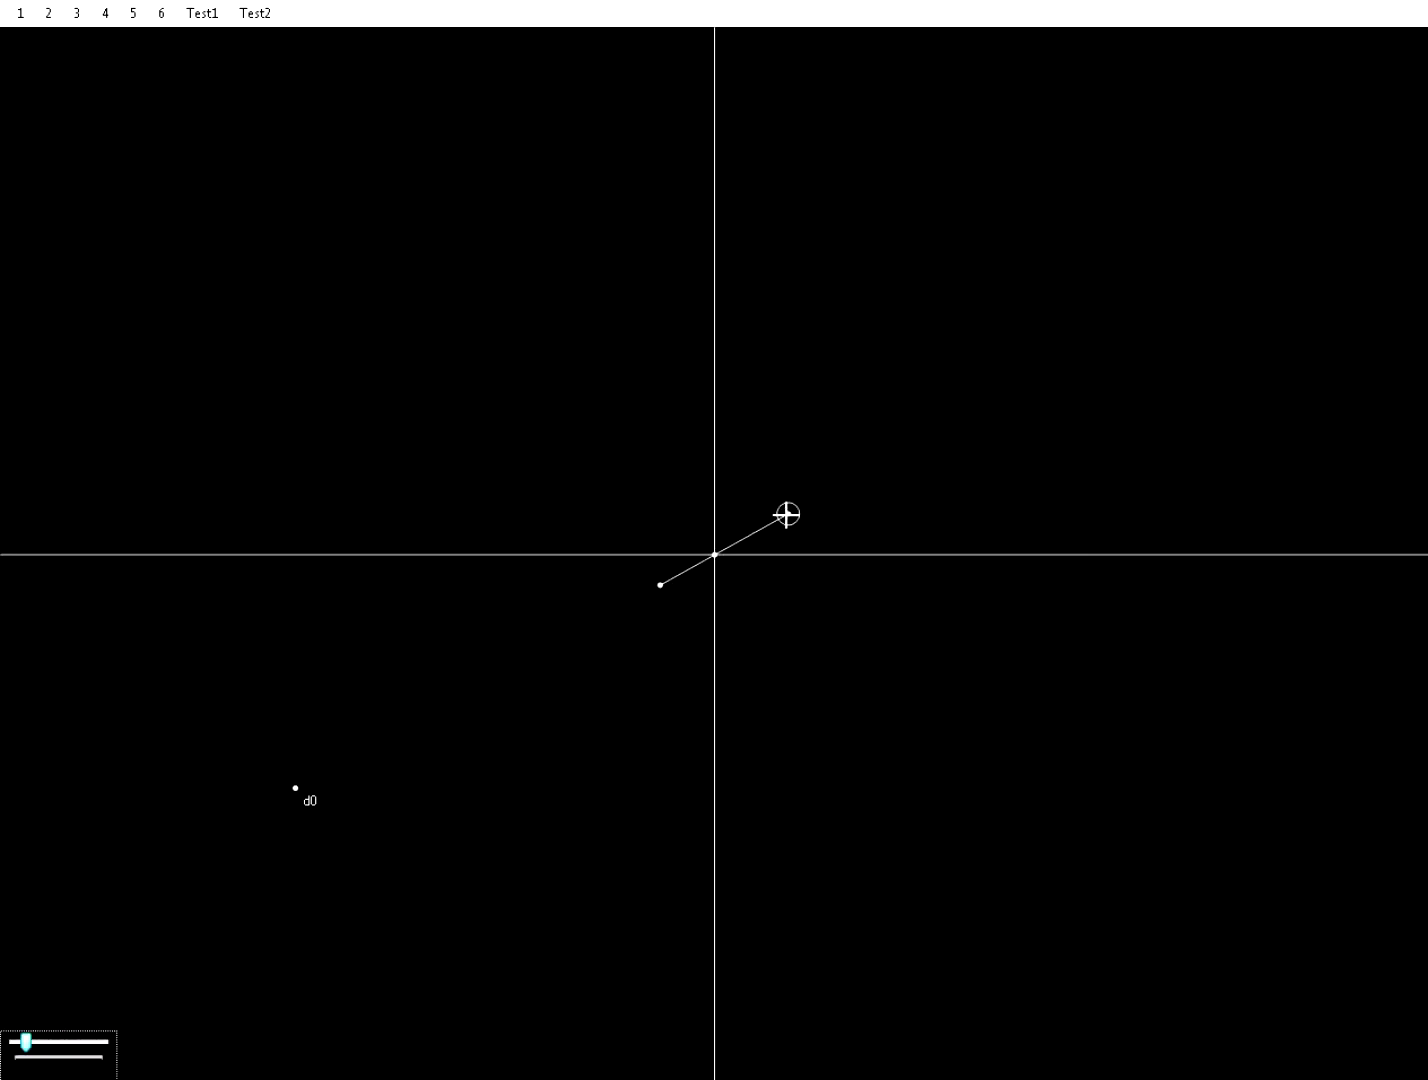
drag(296, 789, 282, 838)
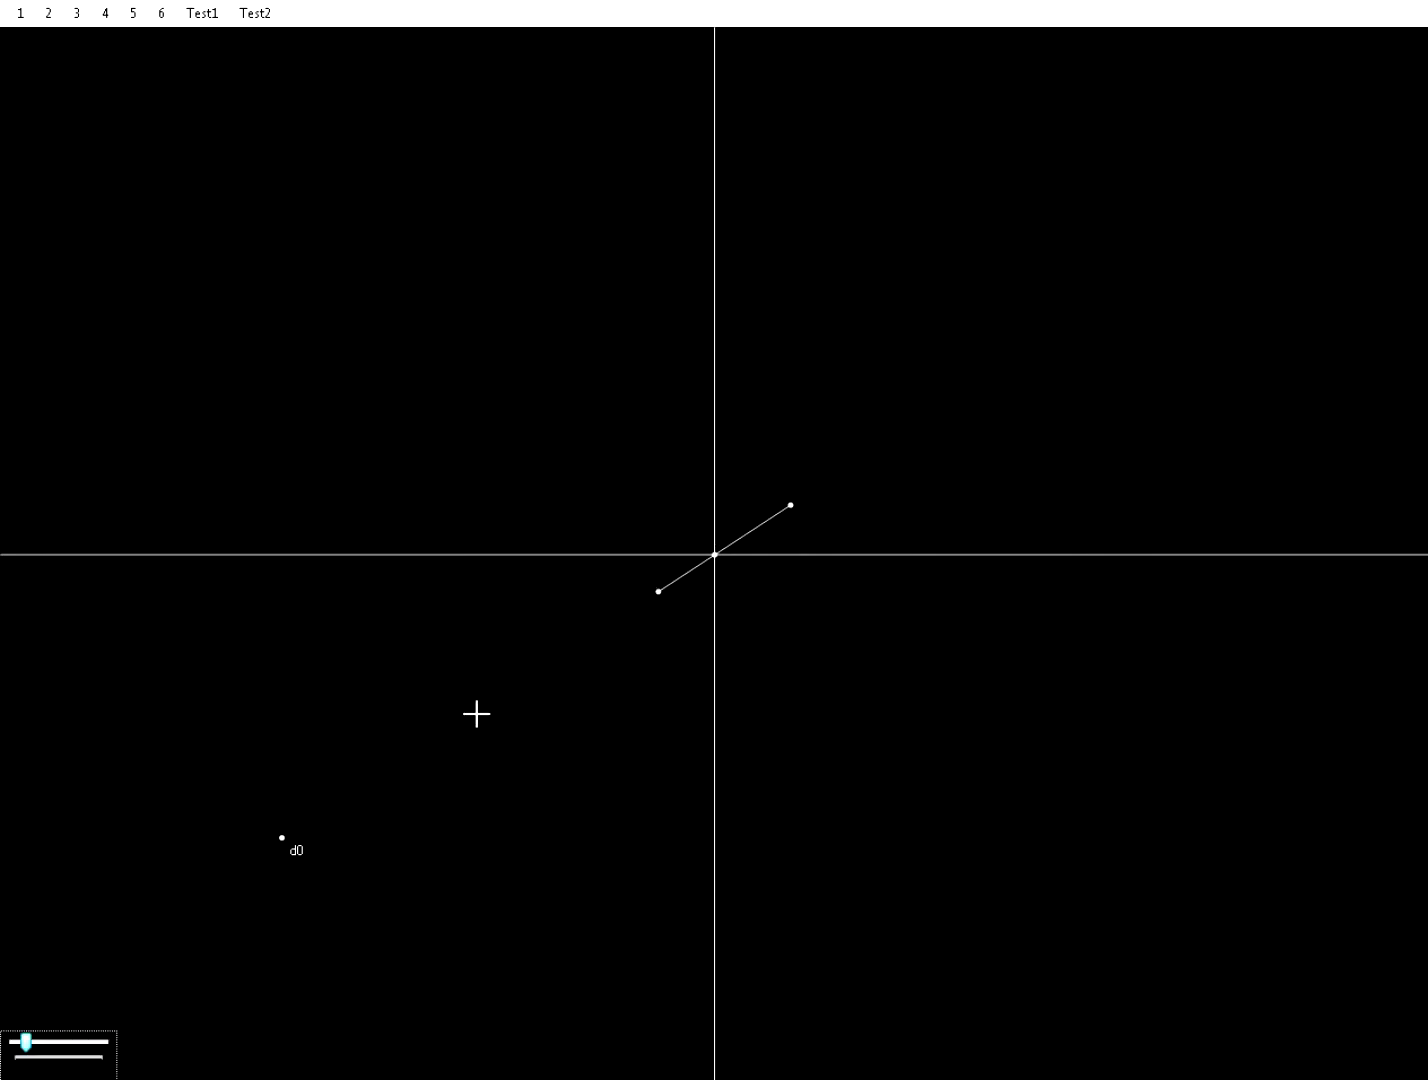
drag(281, 845, 200, 812)
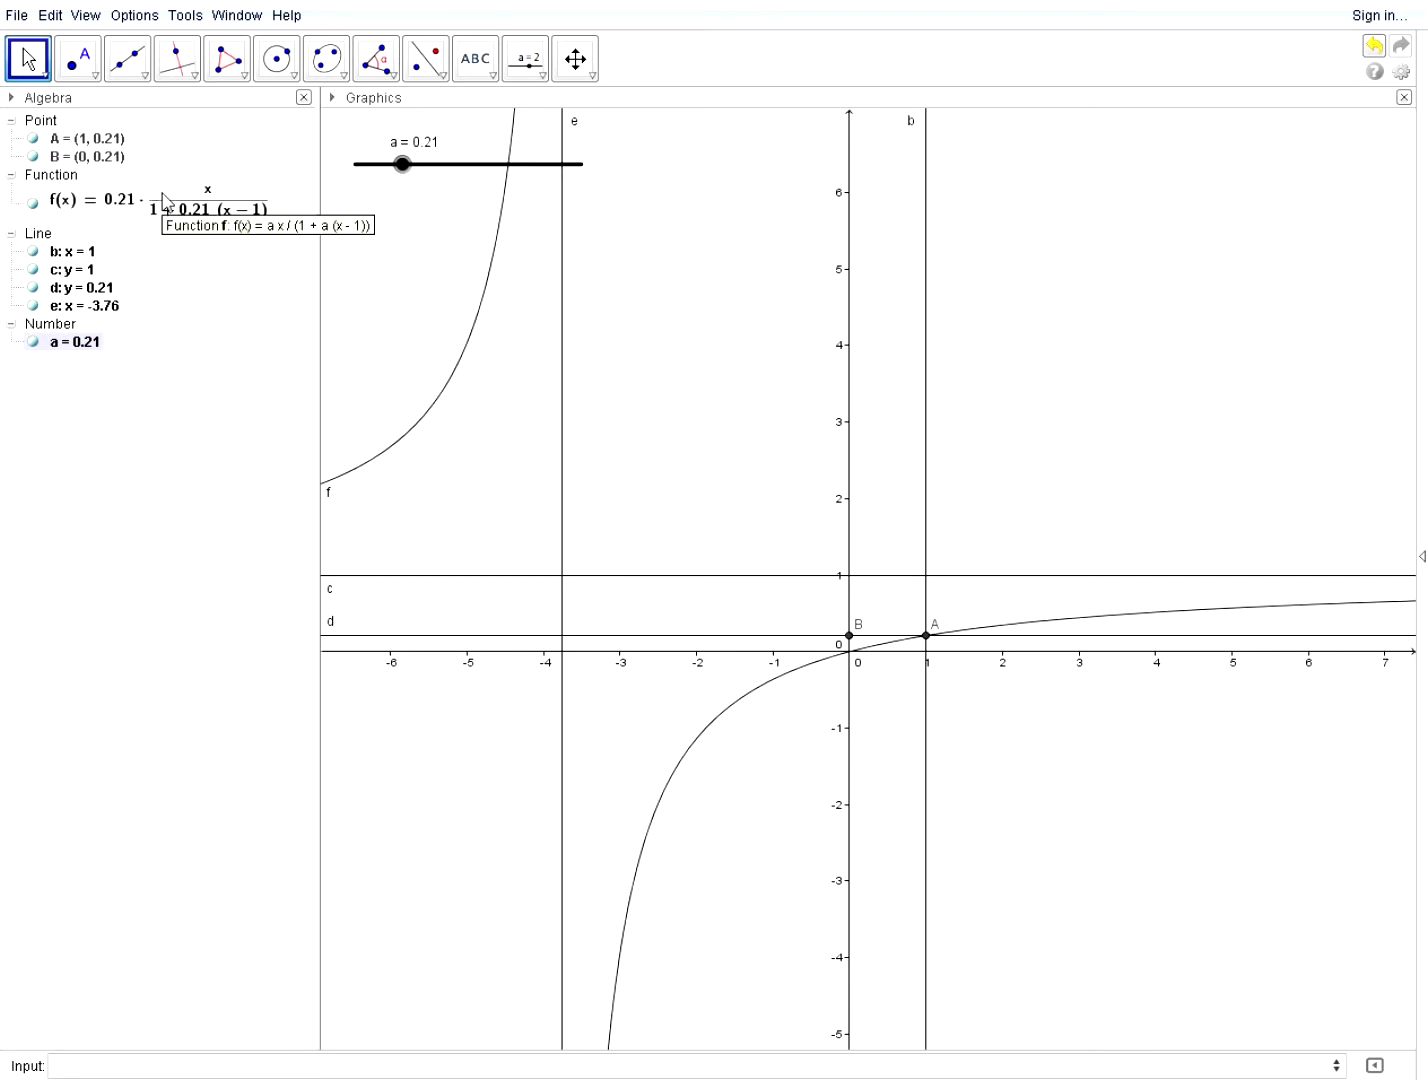
Sweep slider a from 0.21 back and forth to reshape f(x), then zoom into the graph.
click(162, 203)
click(686, 453)
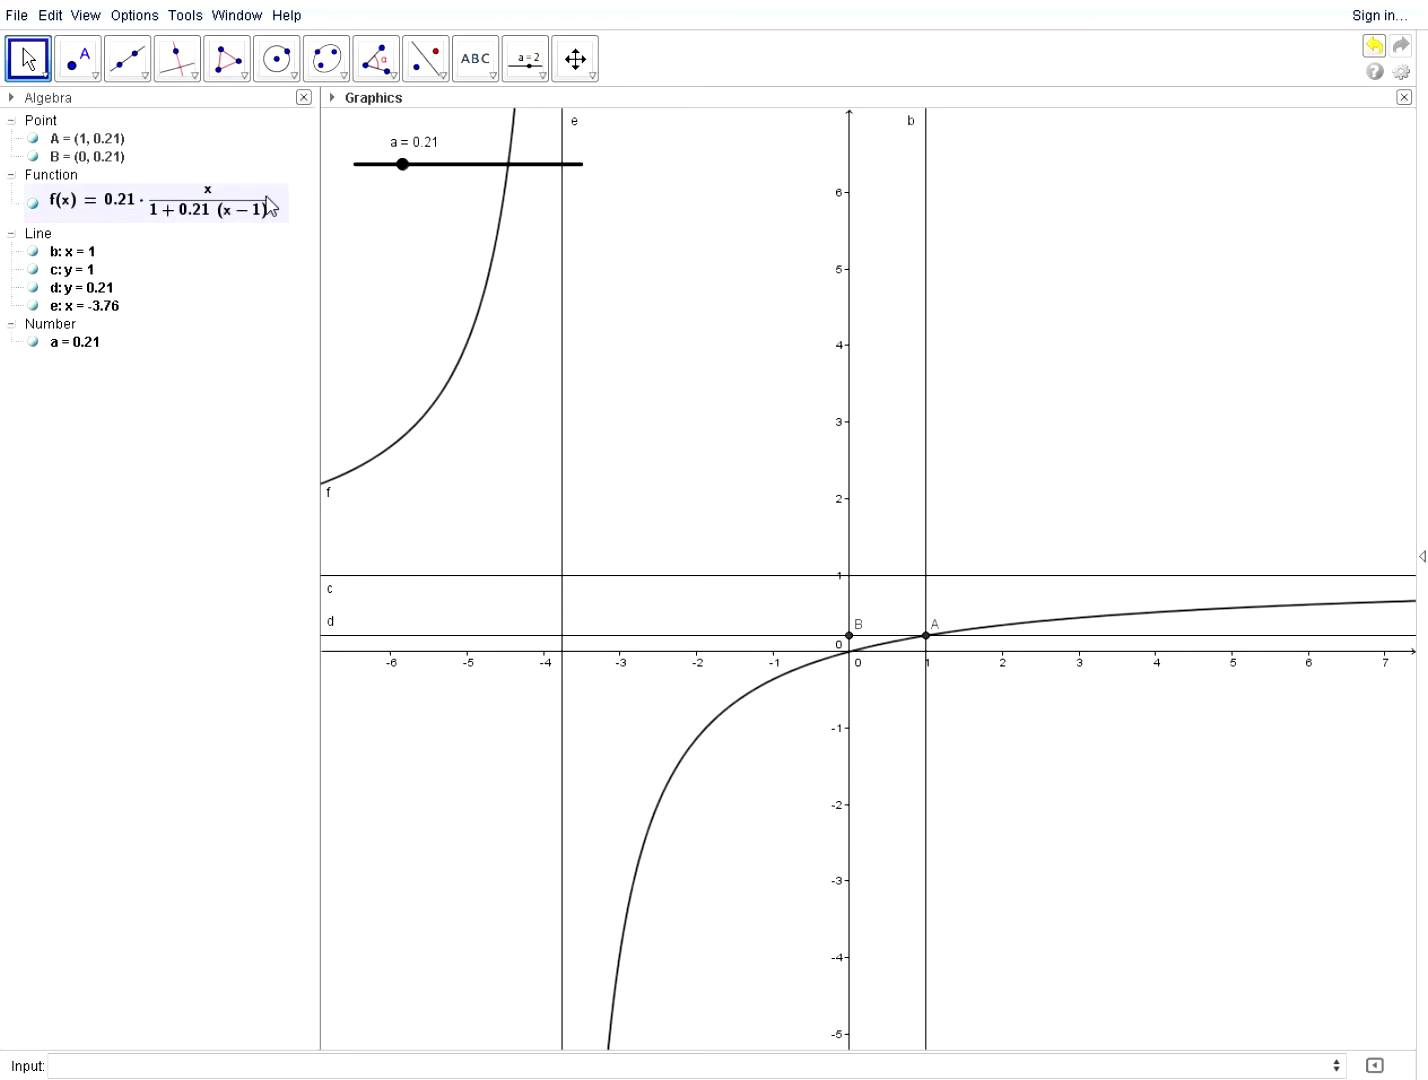
drag(402, 166, 497, 165)
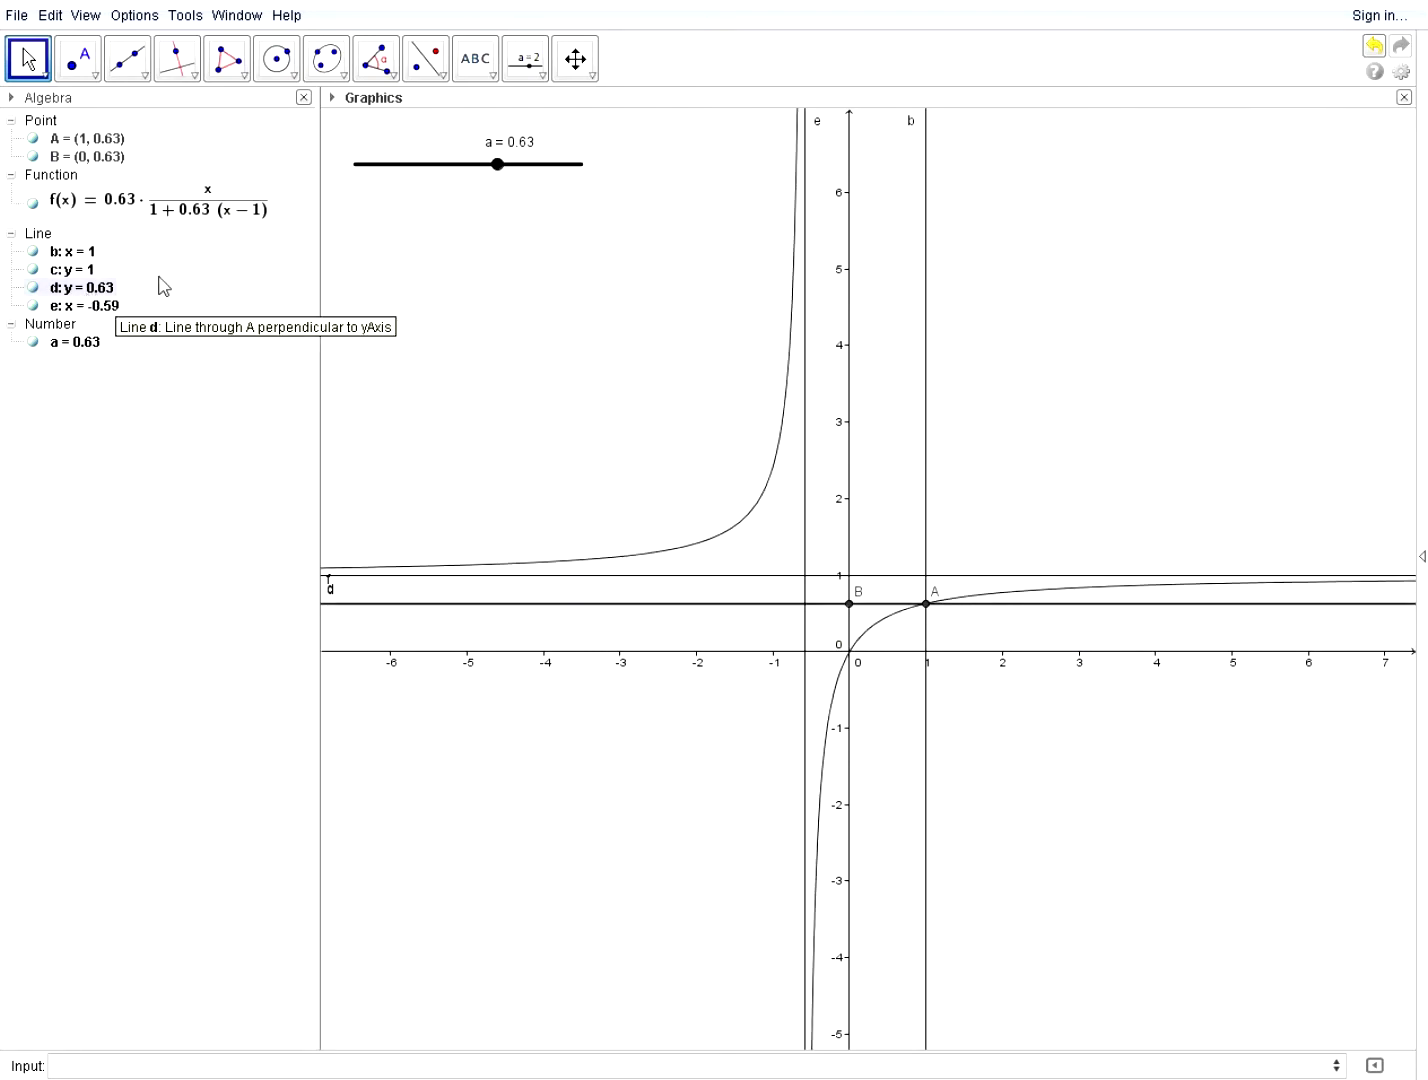
drag(497, 166, 583, 172)
scroll(1072, 560, up, 2)
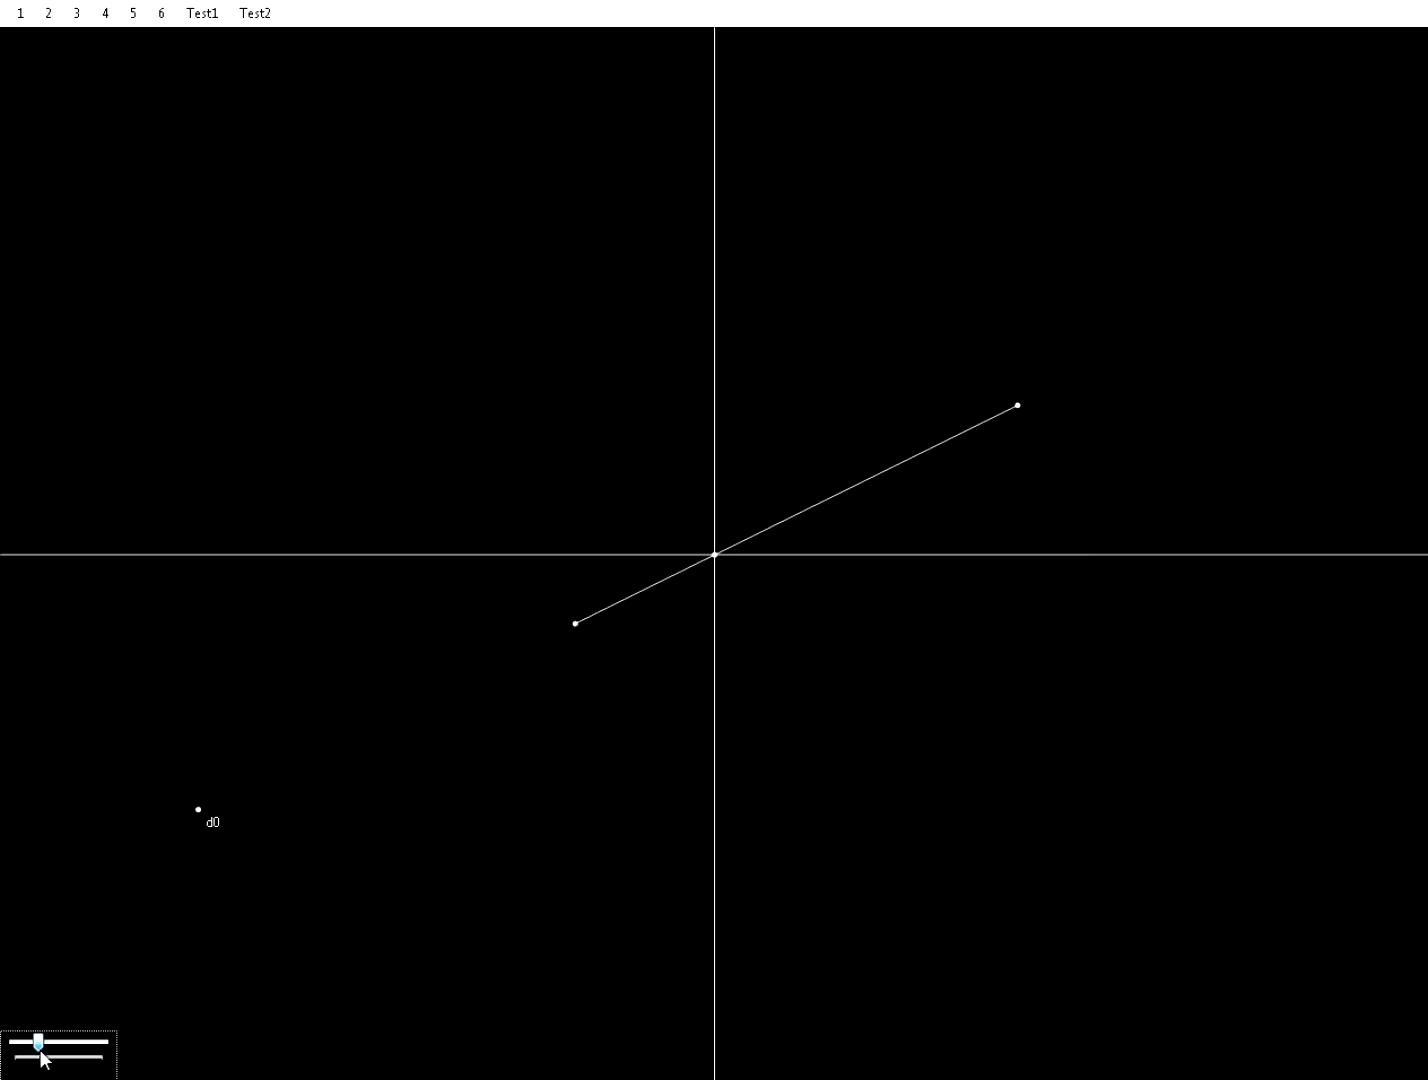
Adjust the scale slider and reposition d0 to shorten and re-aim the projected segment.
drag(41, 1050, 113, 1052)
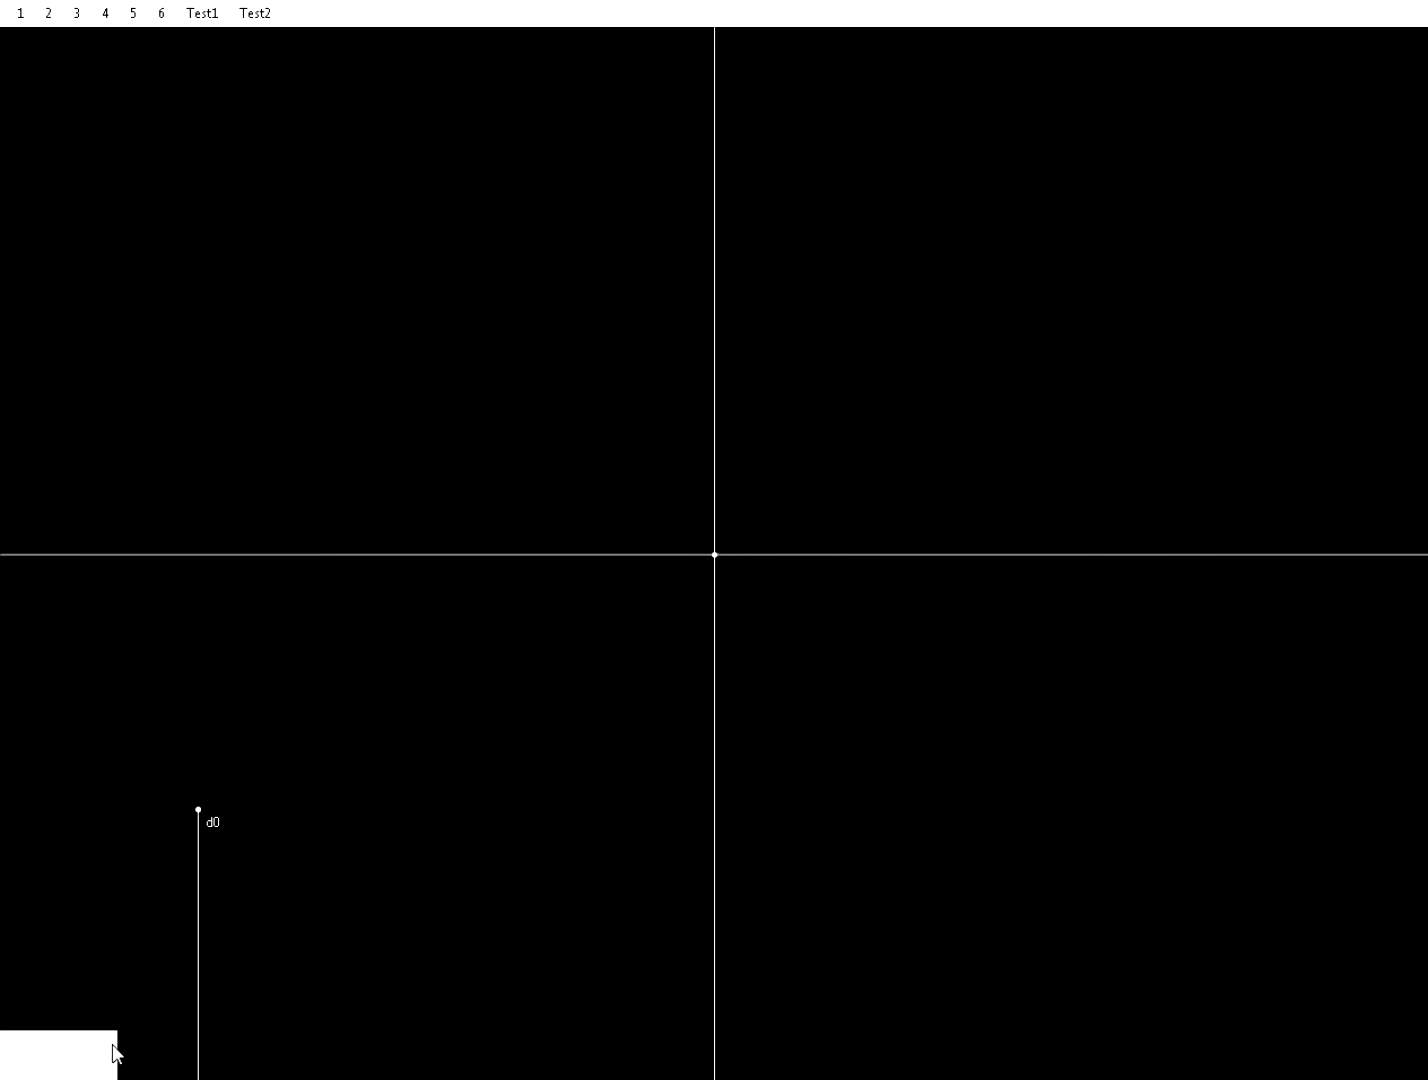
drag(204, 815, 265, 758)
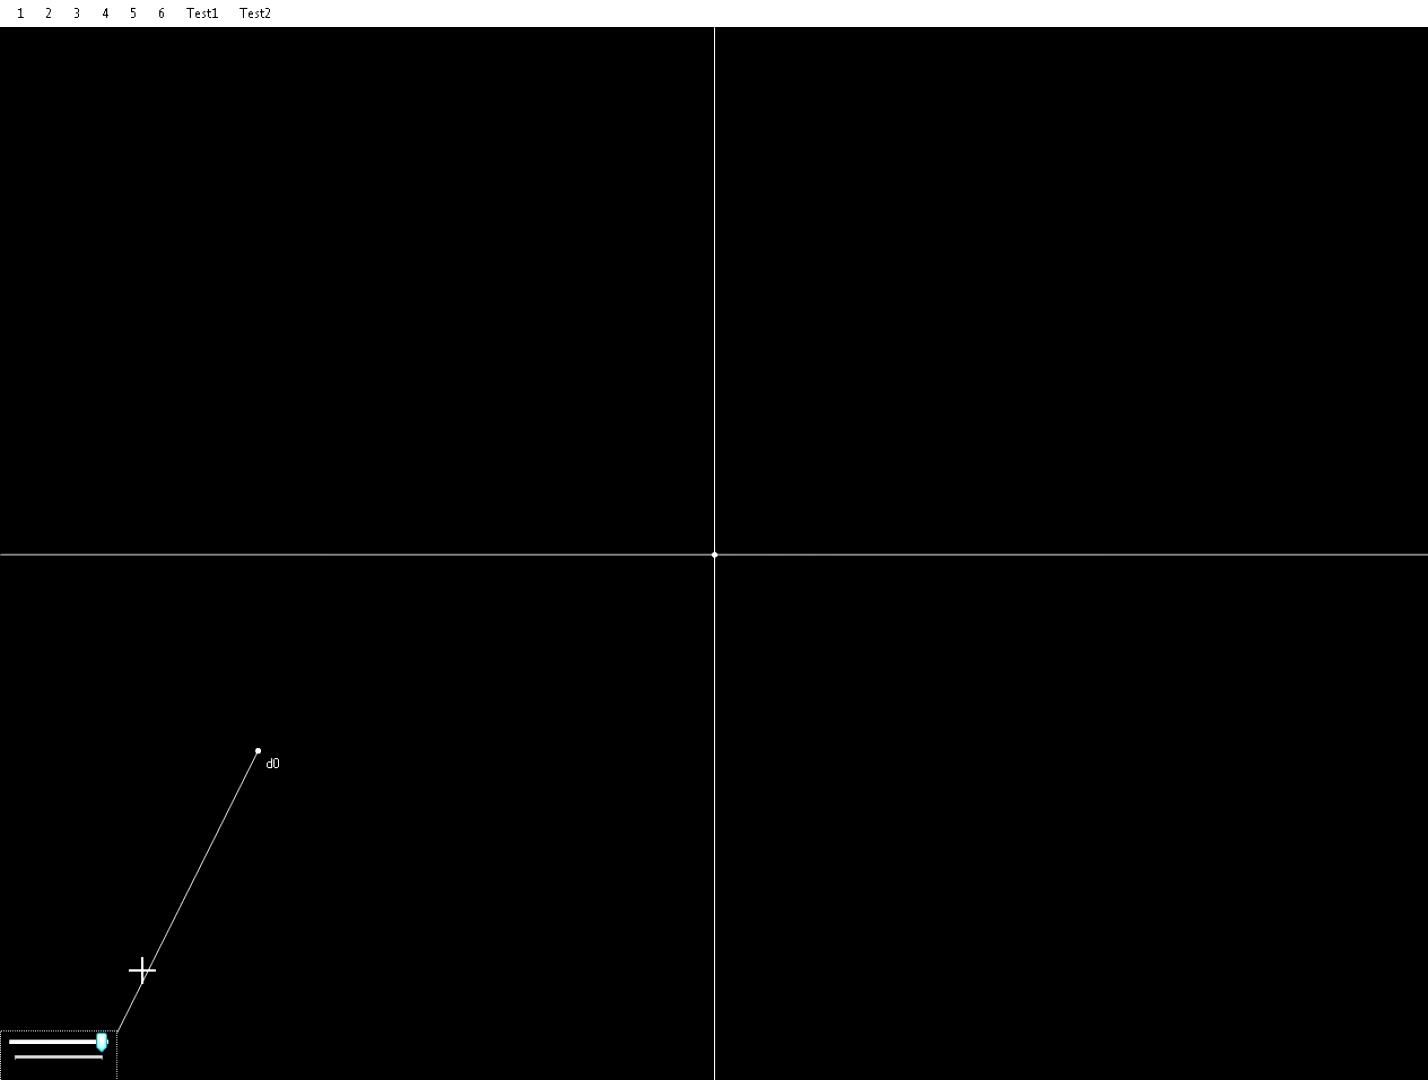
click(100, 1050)
drag(257, 763, 225, 714)
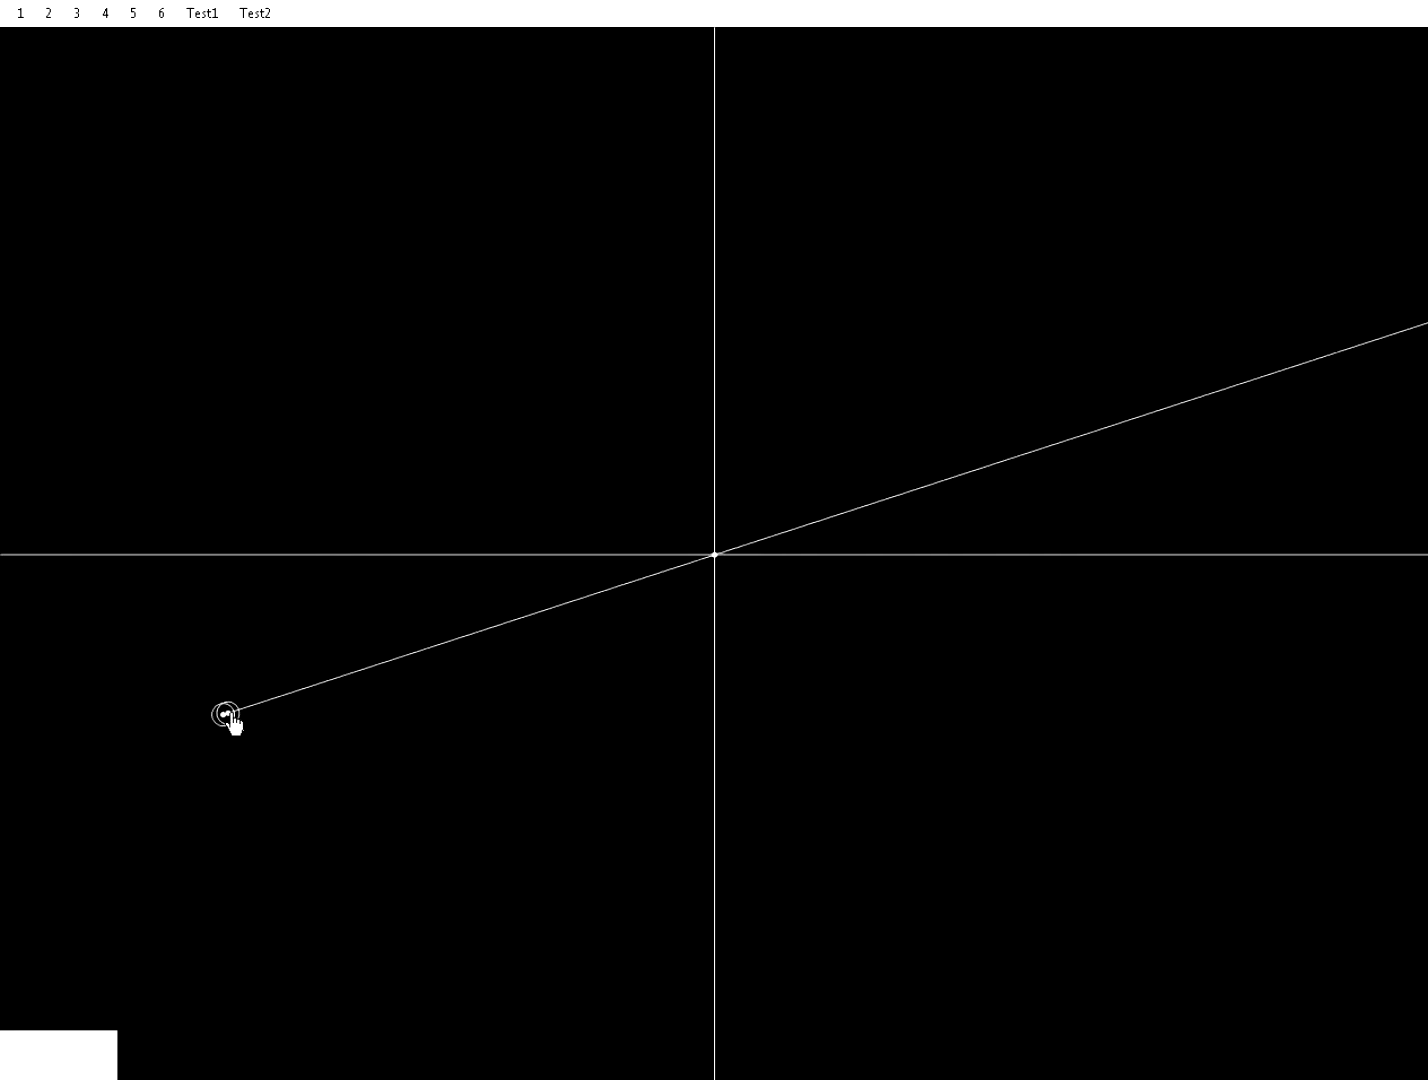
drag(228, 722, 201, 826)
drag(100, 1042, 60, 1042)
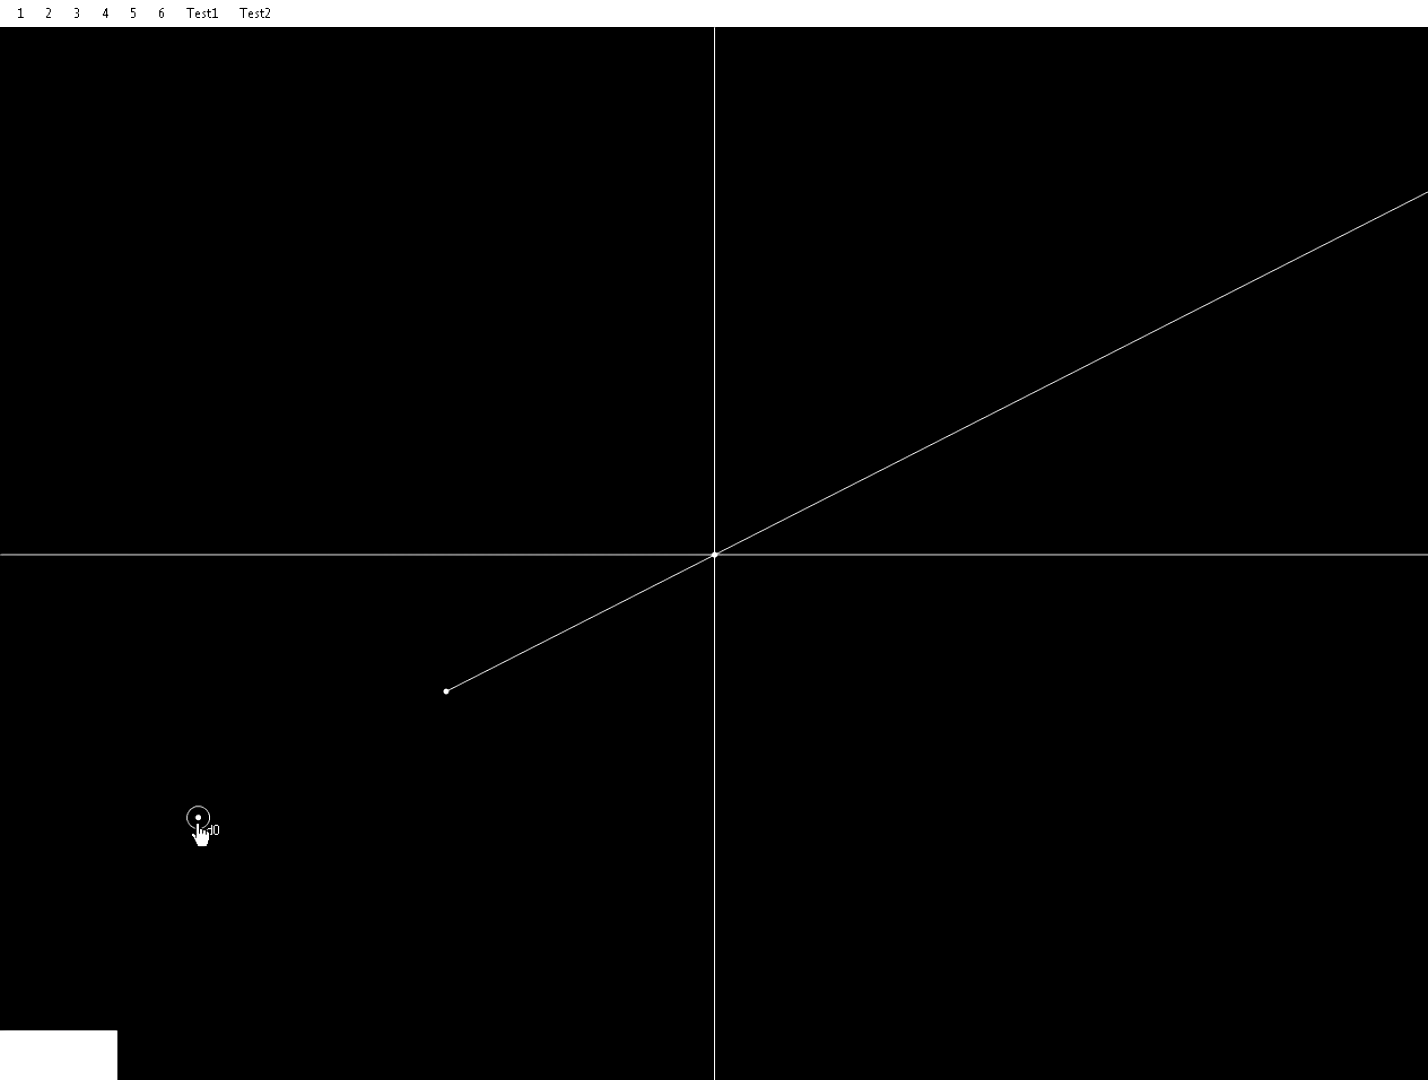
drag(198, 818, 233, 840)
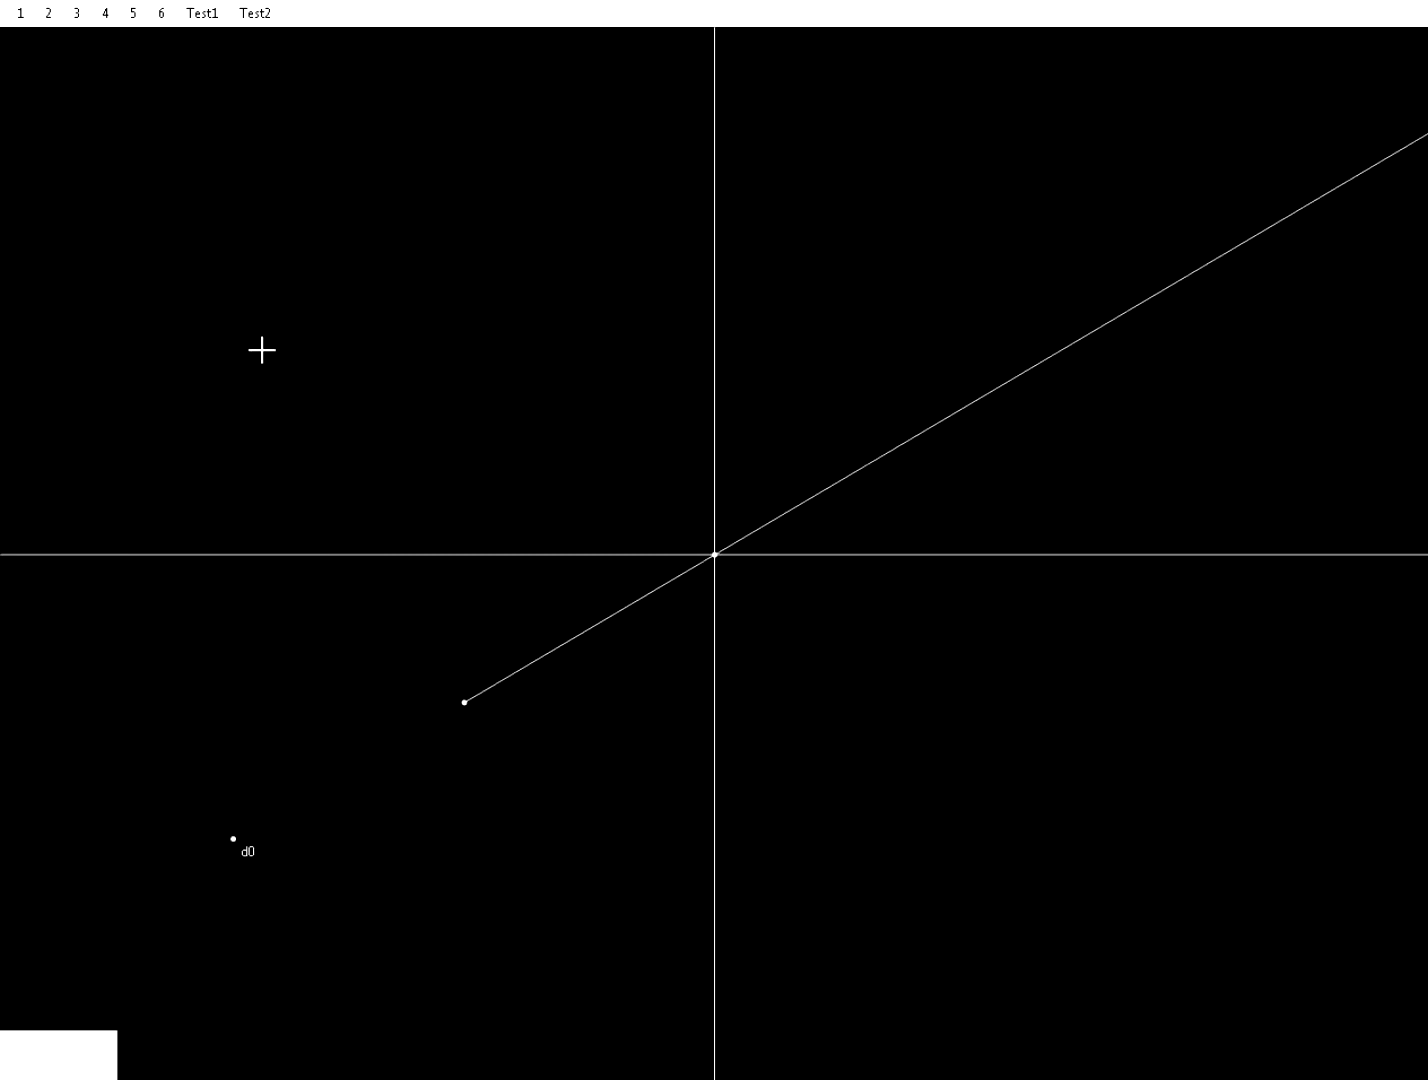
Switch to the square projection, lift d1 above the axis, and lower a to about 0.32.
click(49, 14)
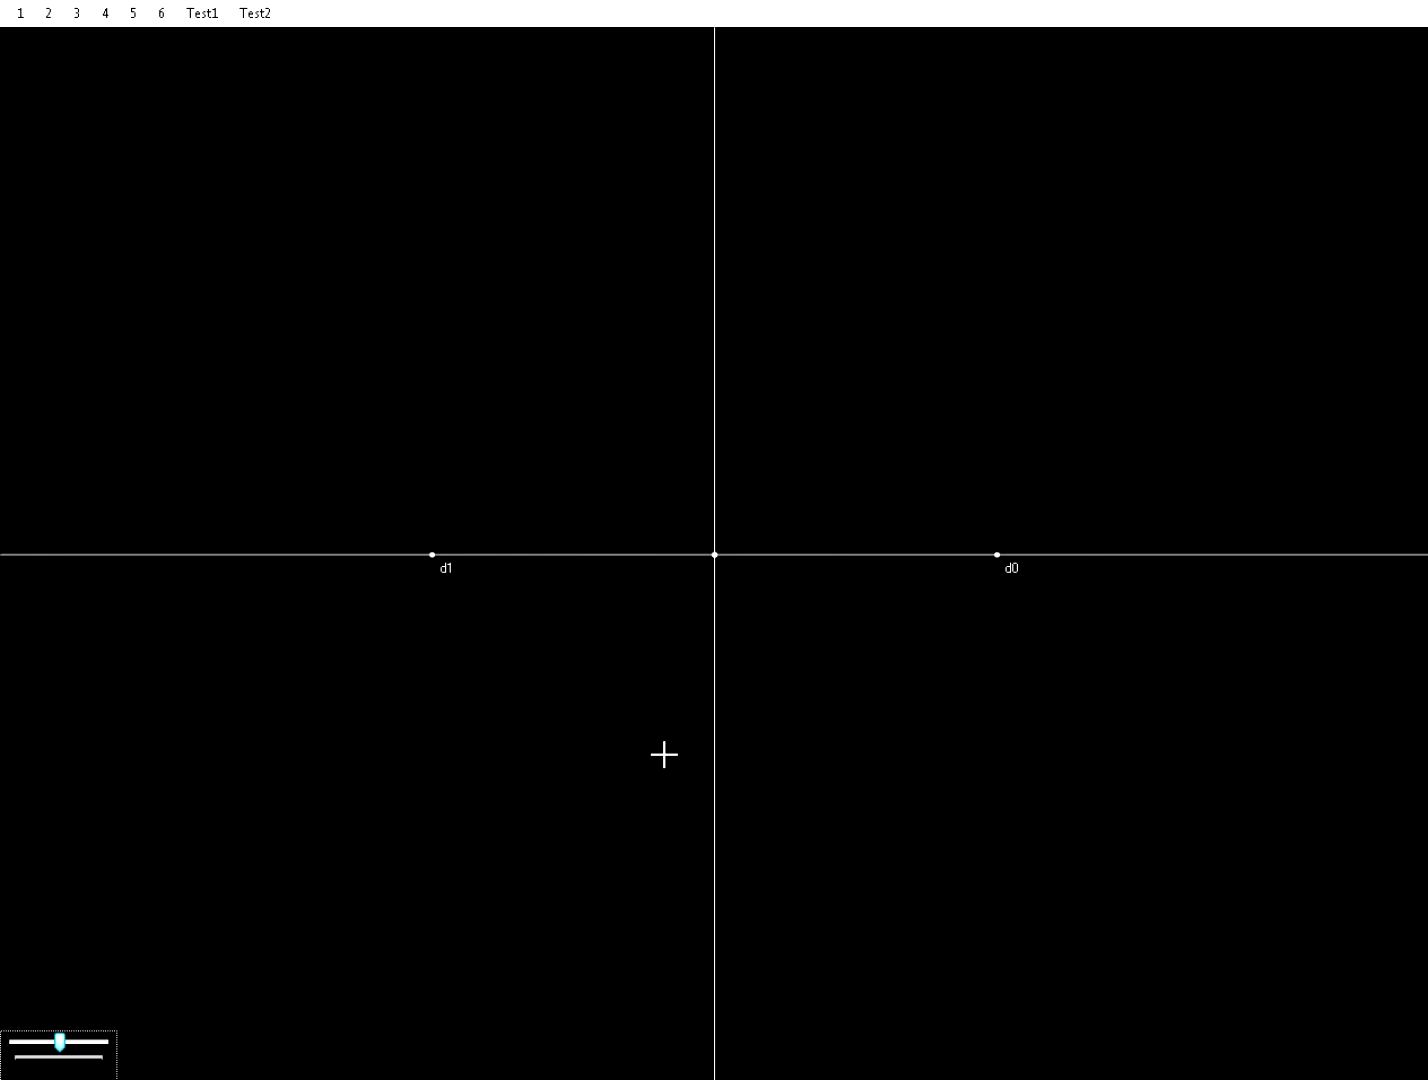
drag(440, 557, 424, 480)
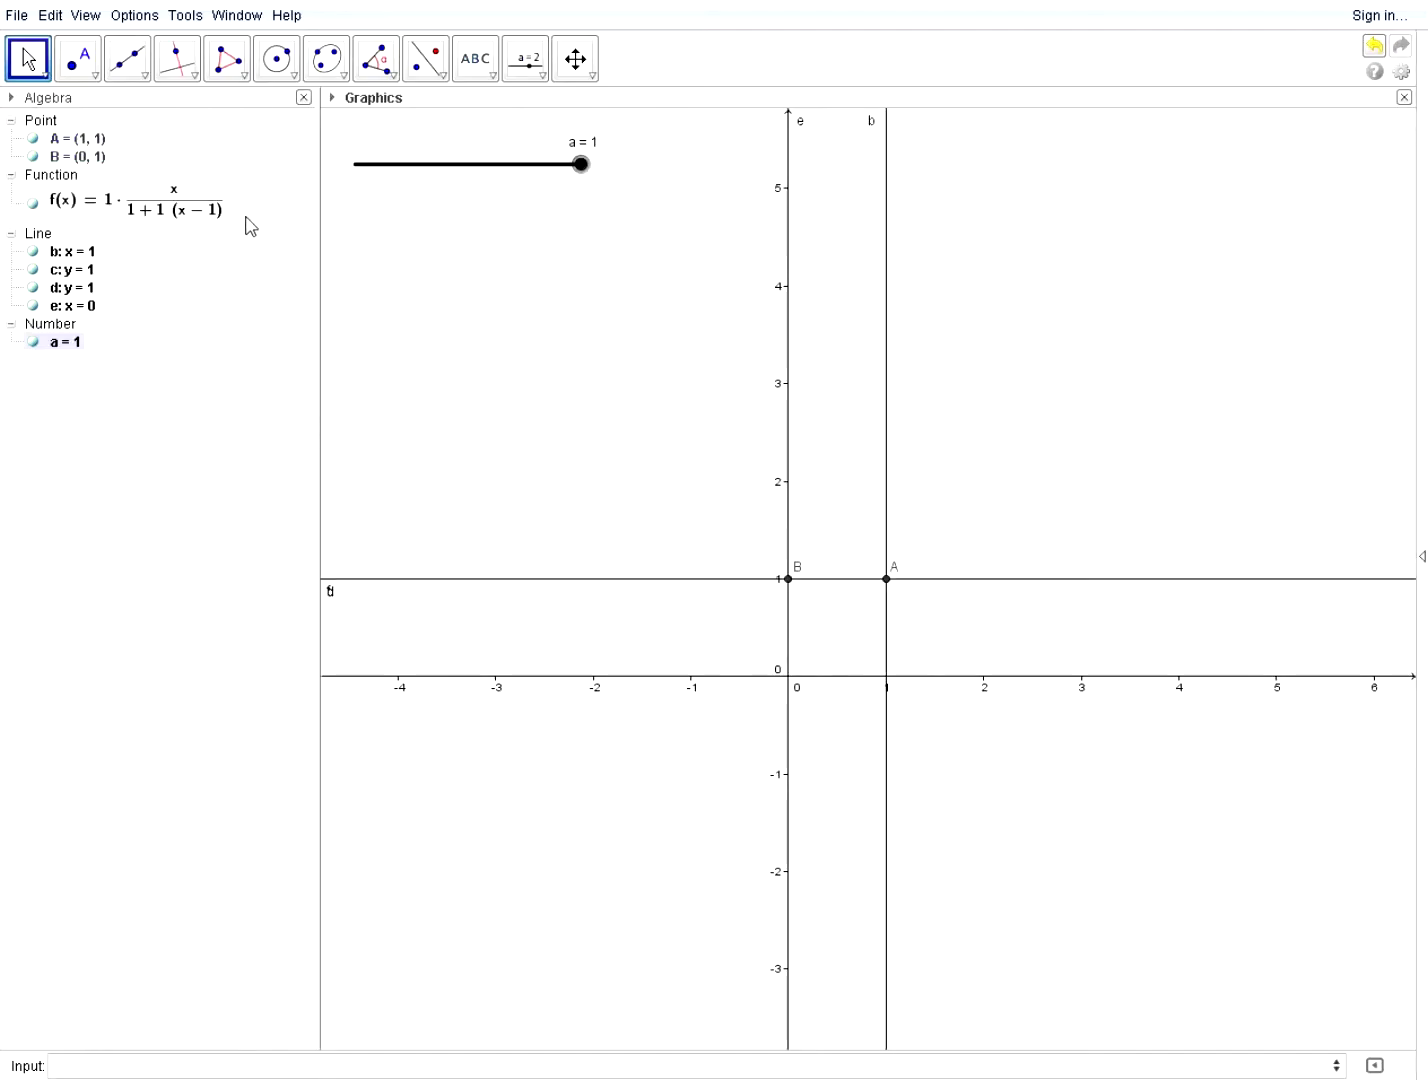
drag(580, 164, 427, 164)
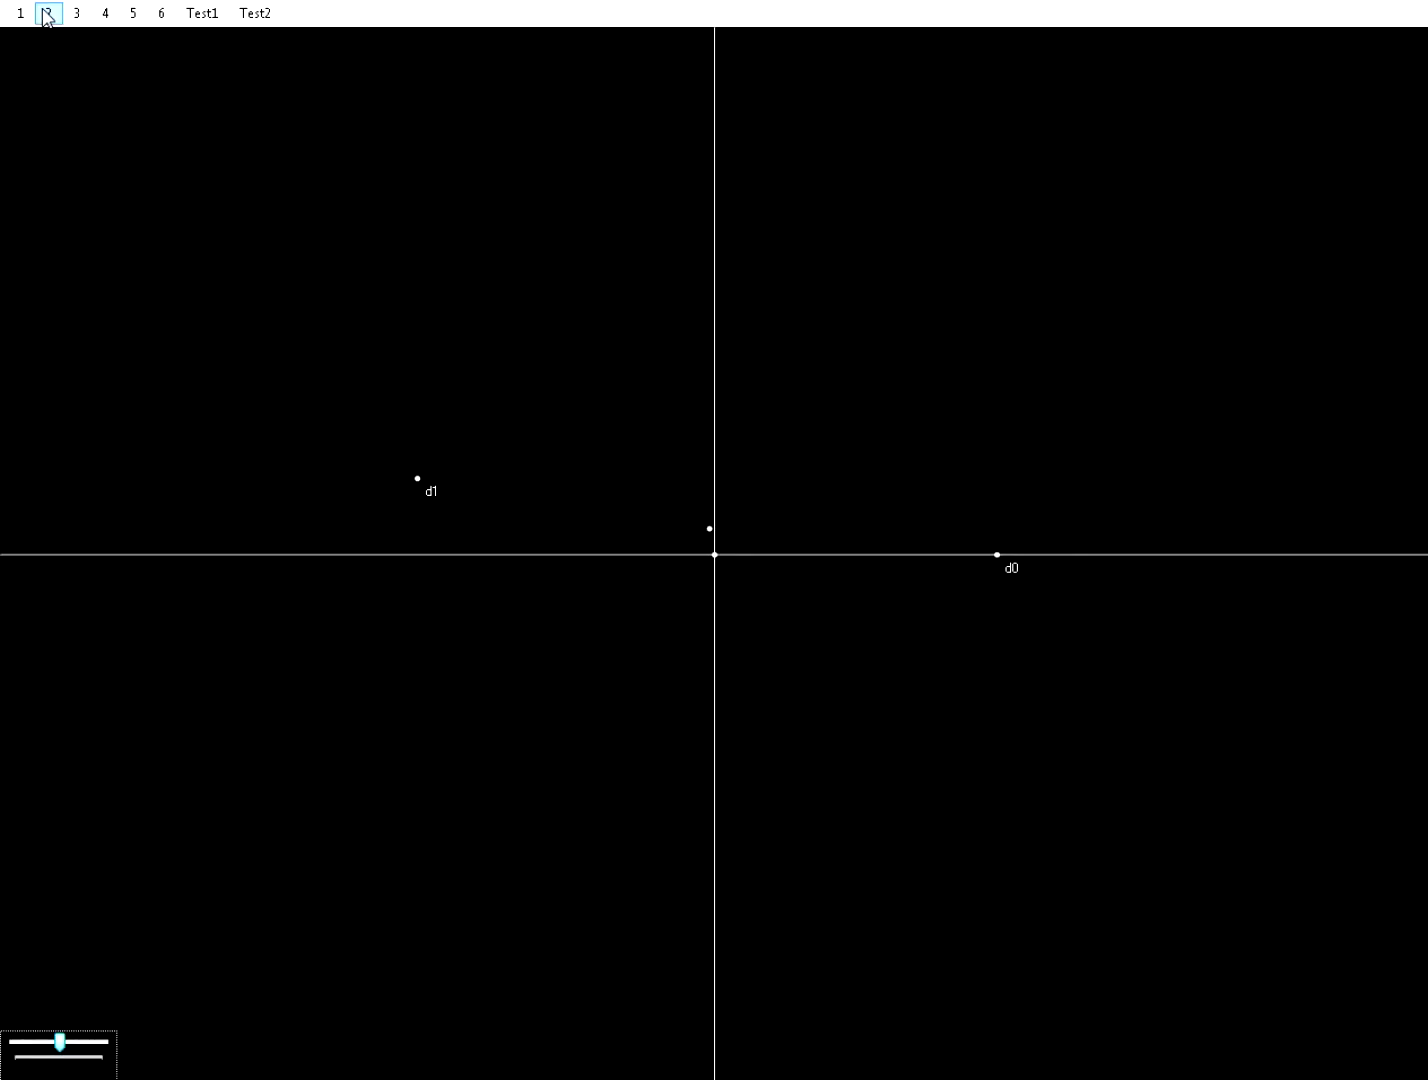
Reshape the square's projection by adjusting the scale slider and dragging d1 up-left and d0 up-right.
drag(417, 478, 414, 357)
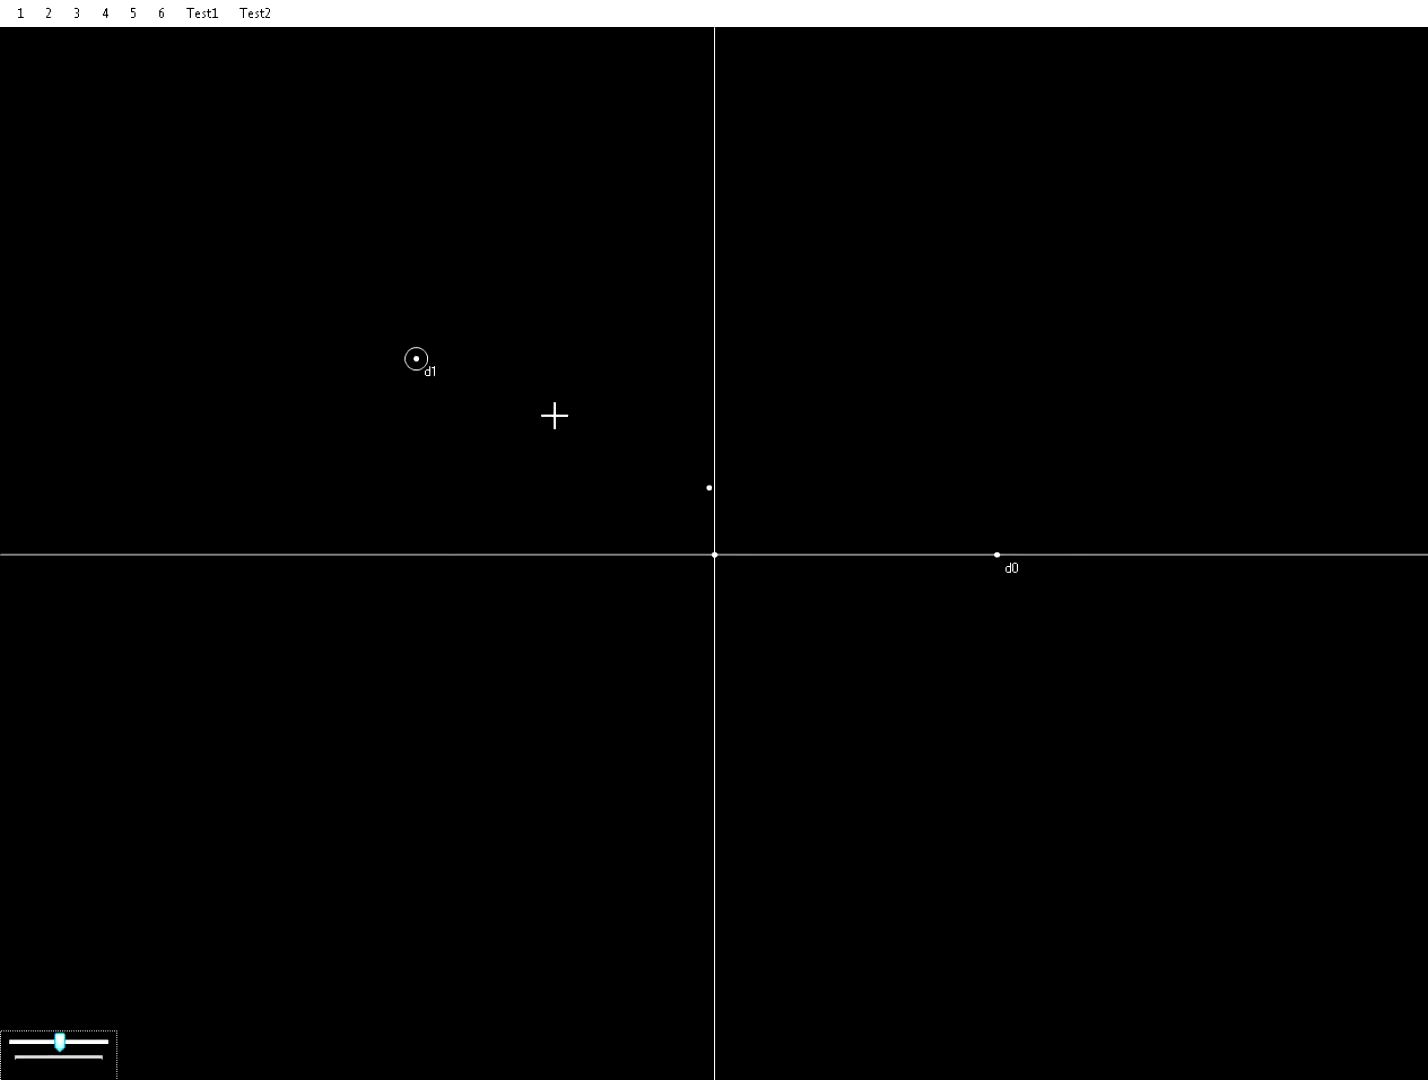
drag(57, 1040, 27, 1044)
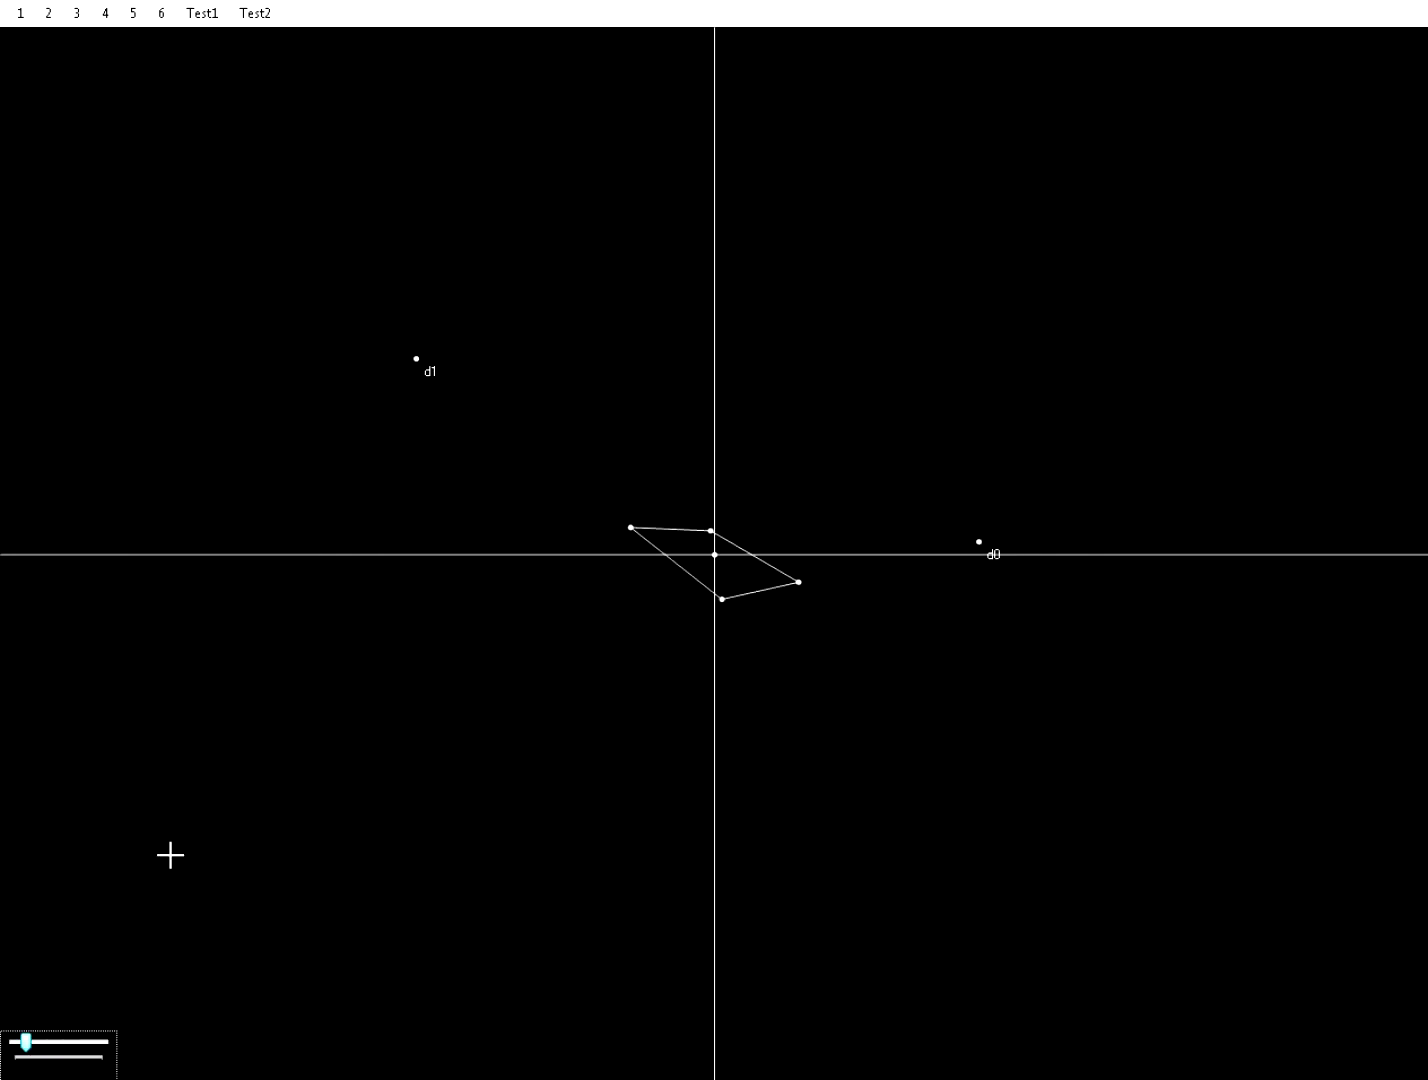
drag(30, 1043, 40, 1046)
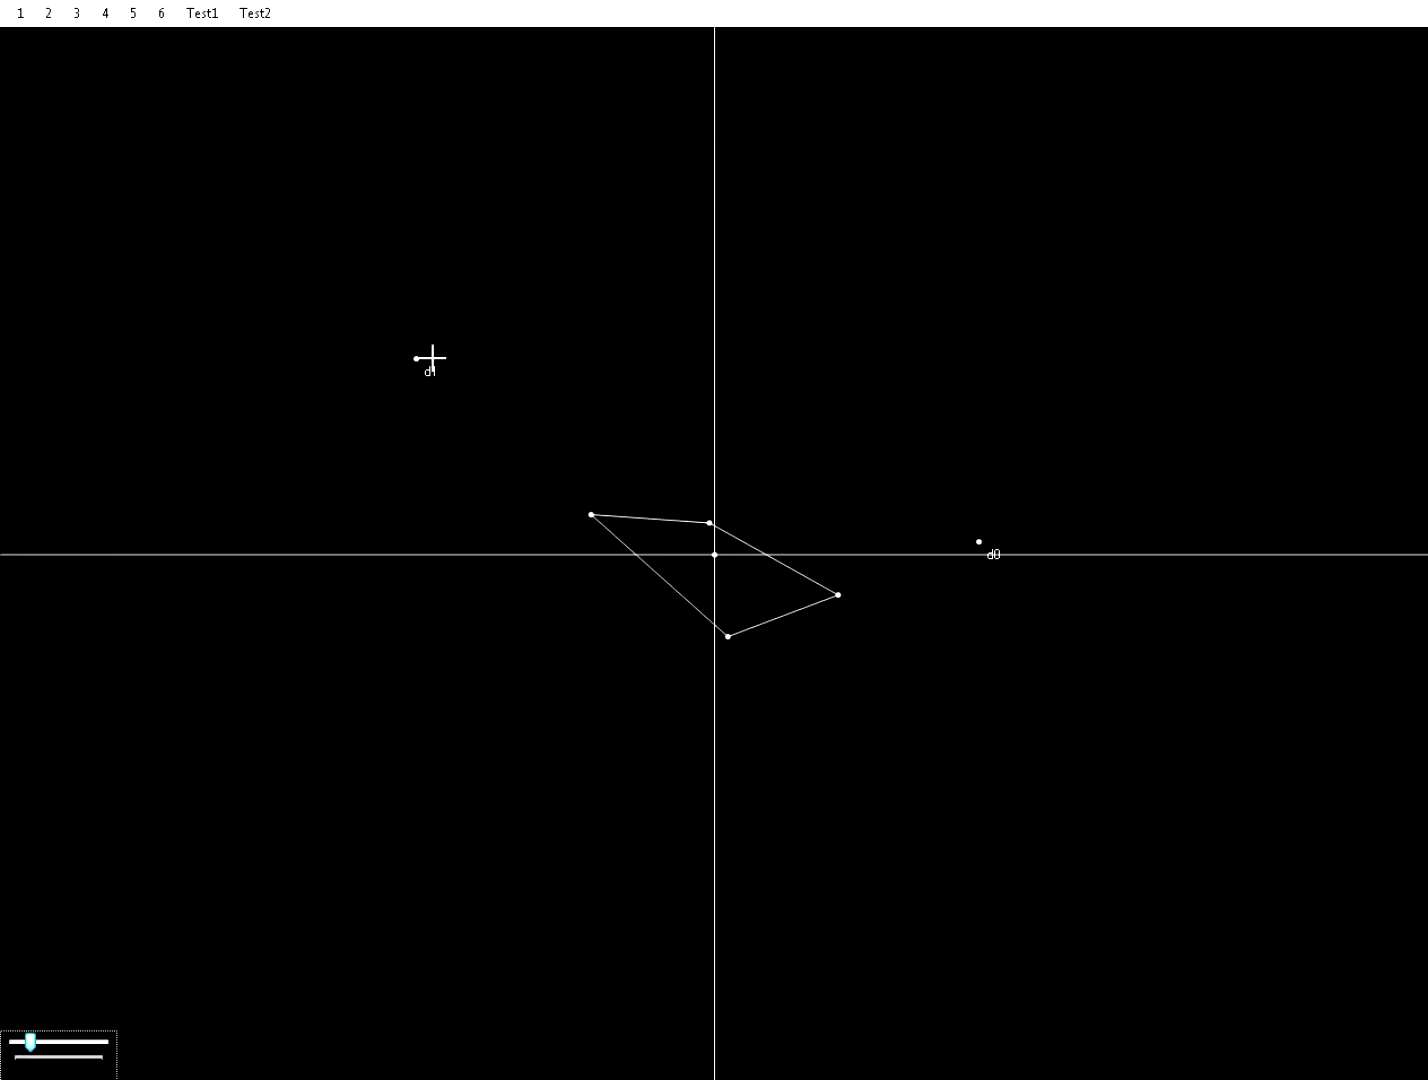
drag(414, 362, 425, 381)
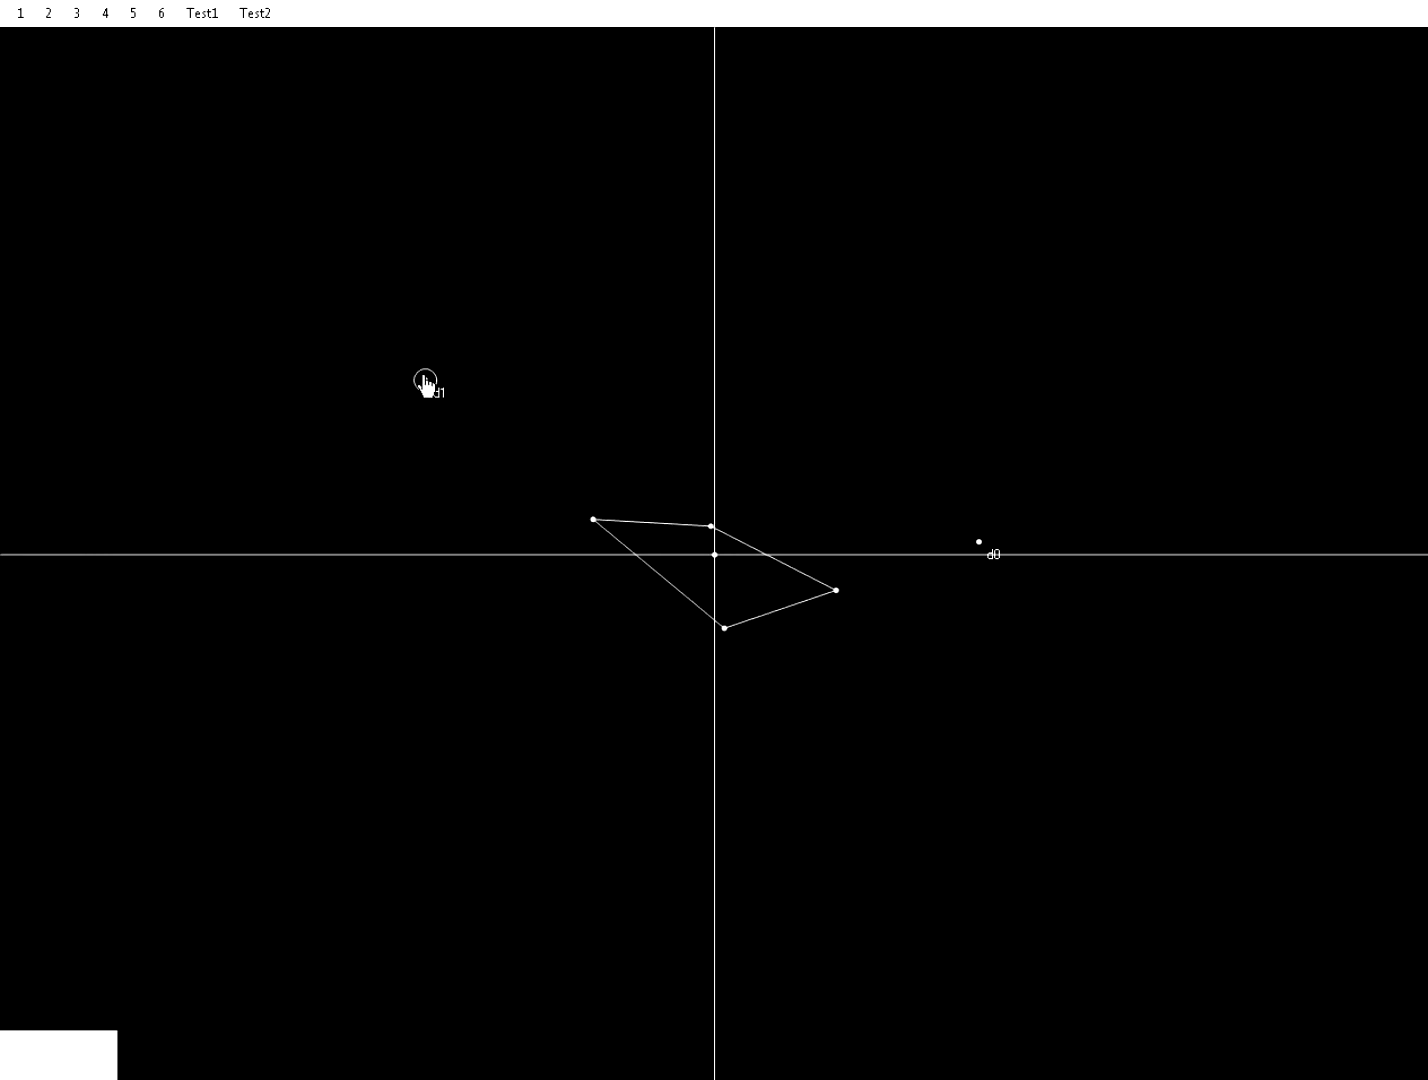
drag(425, 381, 345, 336)
drag(979, 541, 1132, 363)
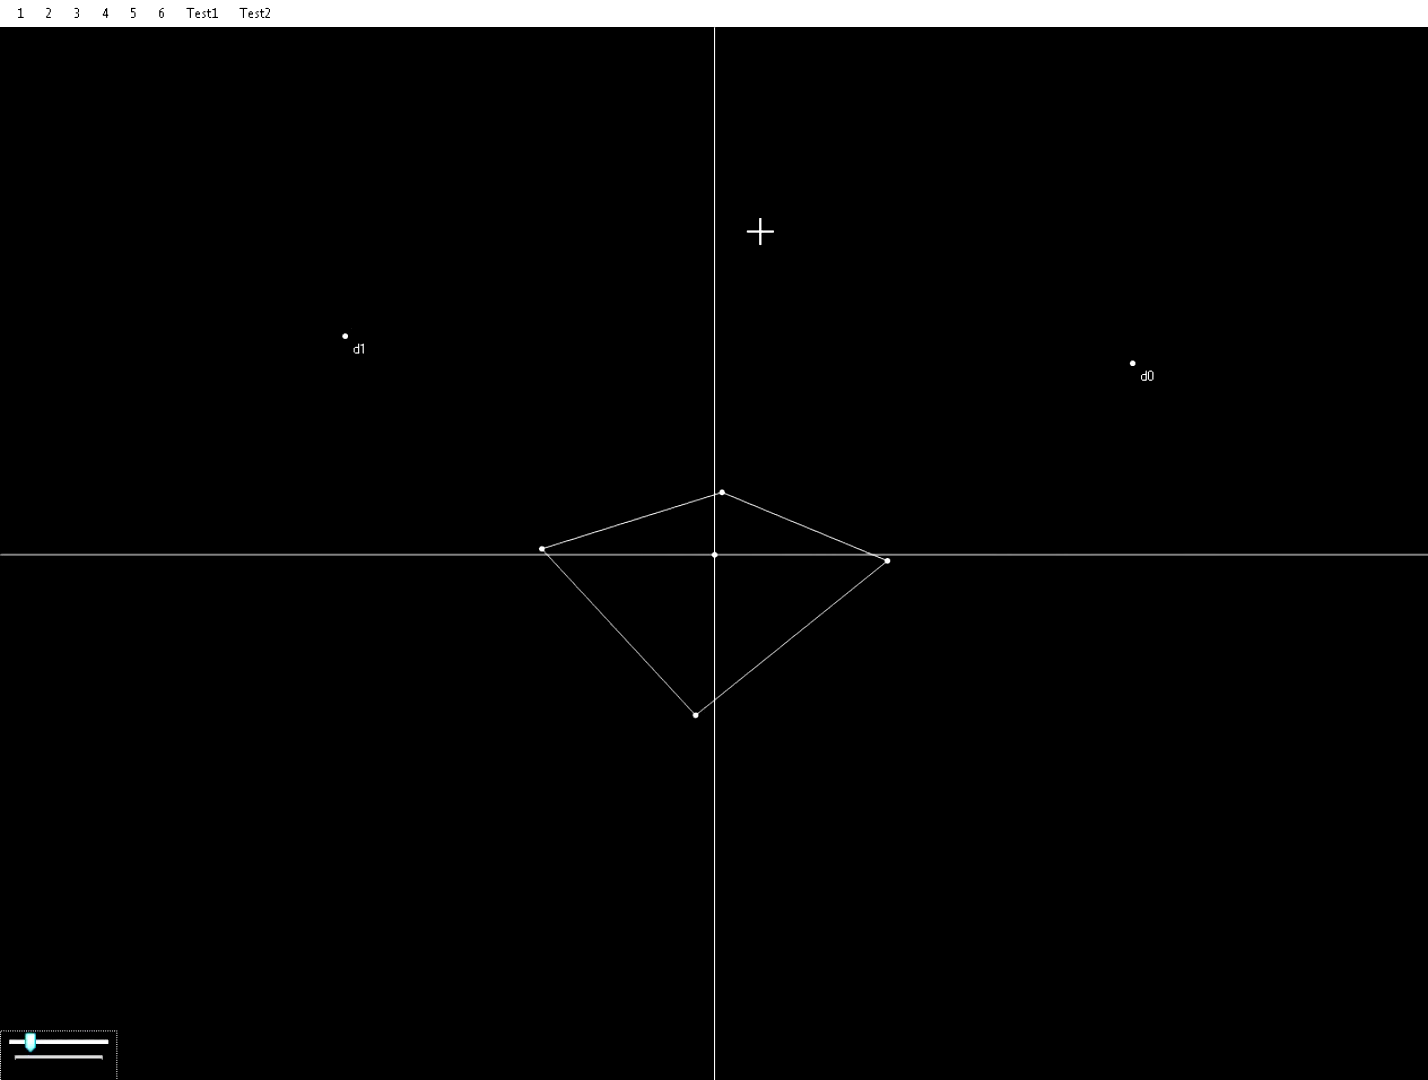
Load the Test1 figure and reshape it by moving d1 and d0 and enlarging the scale.
click(207, 14)
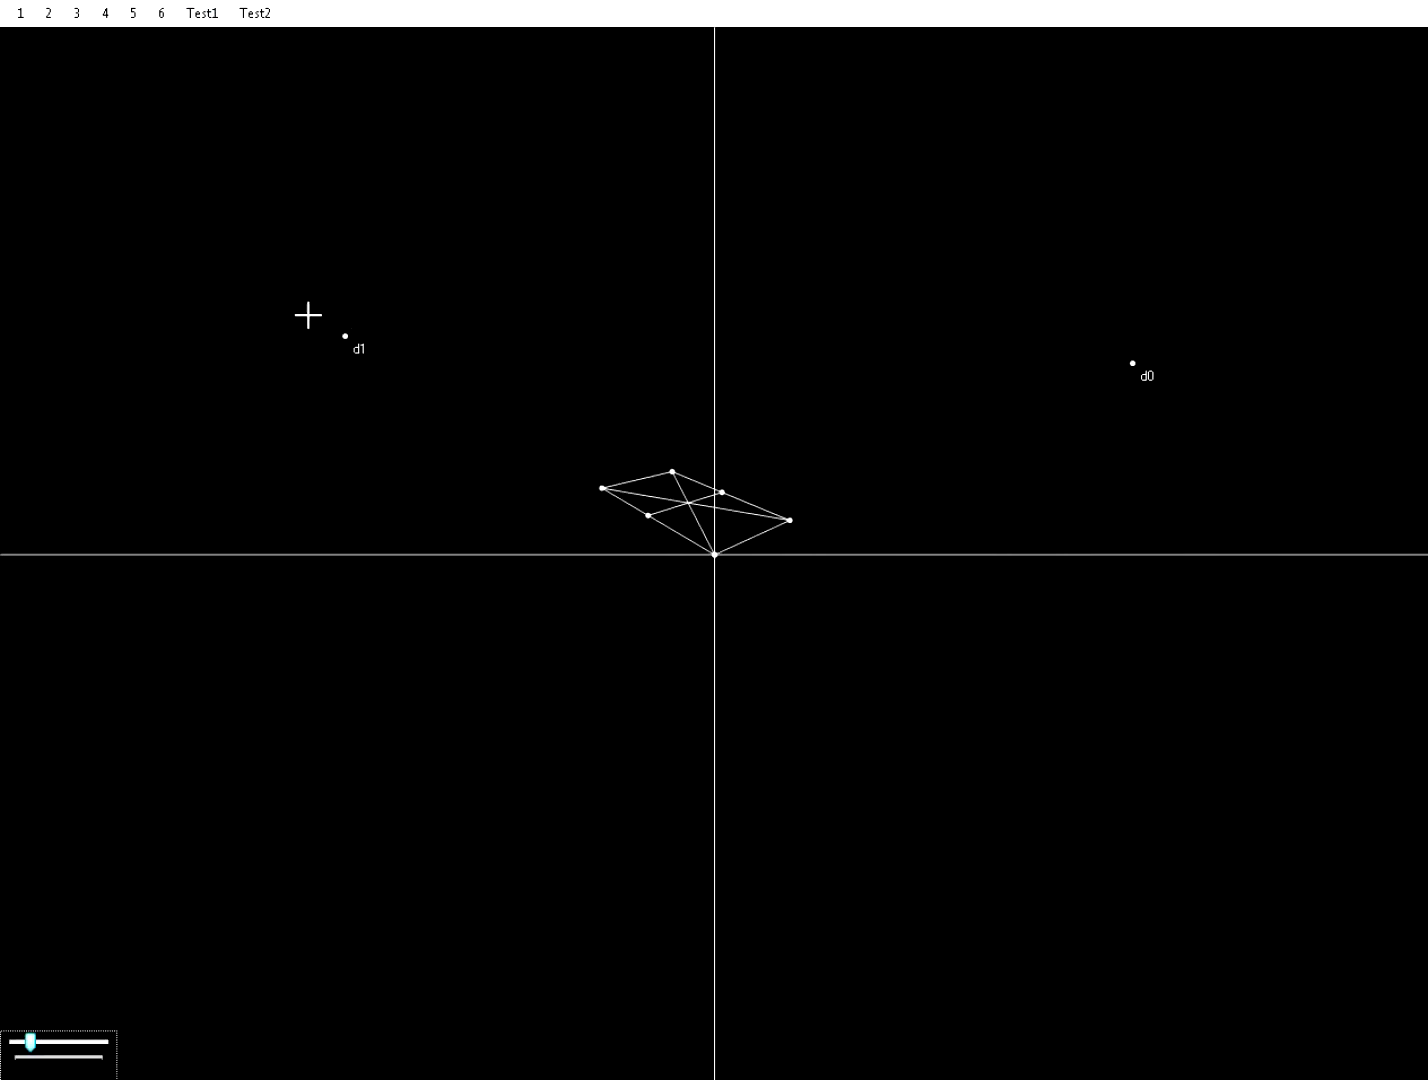
drag(345, 336, 165, 200)
drag(1132, 363, 1174, 118)
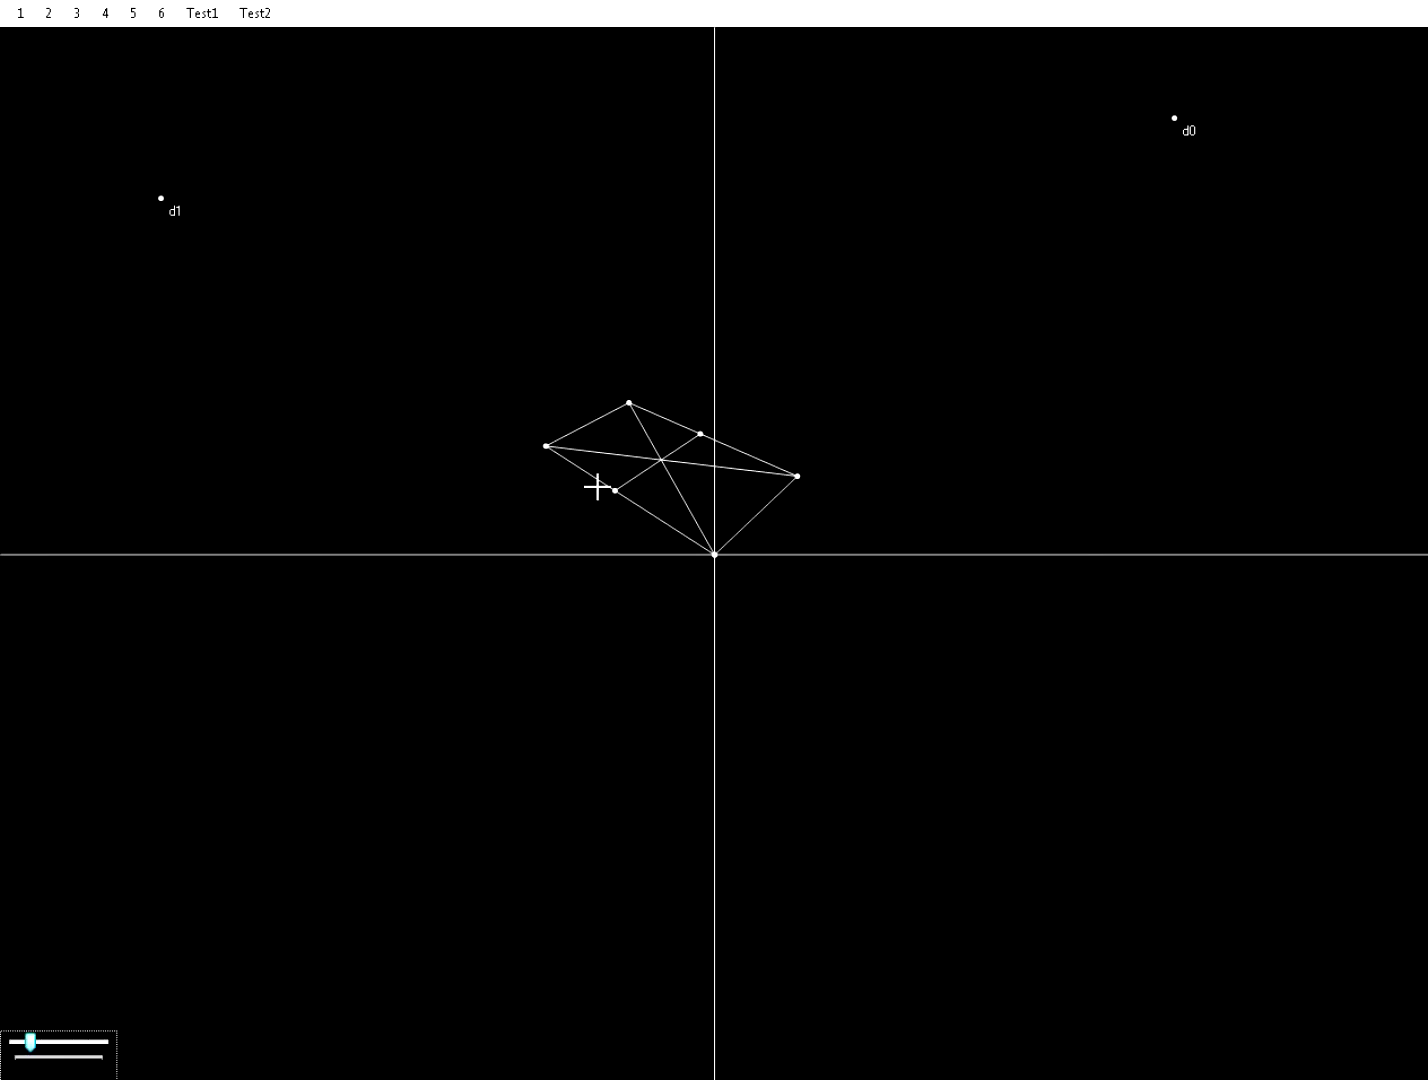
drag(163, 200, 267, 241)
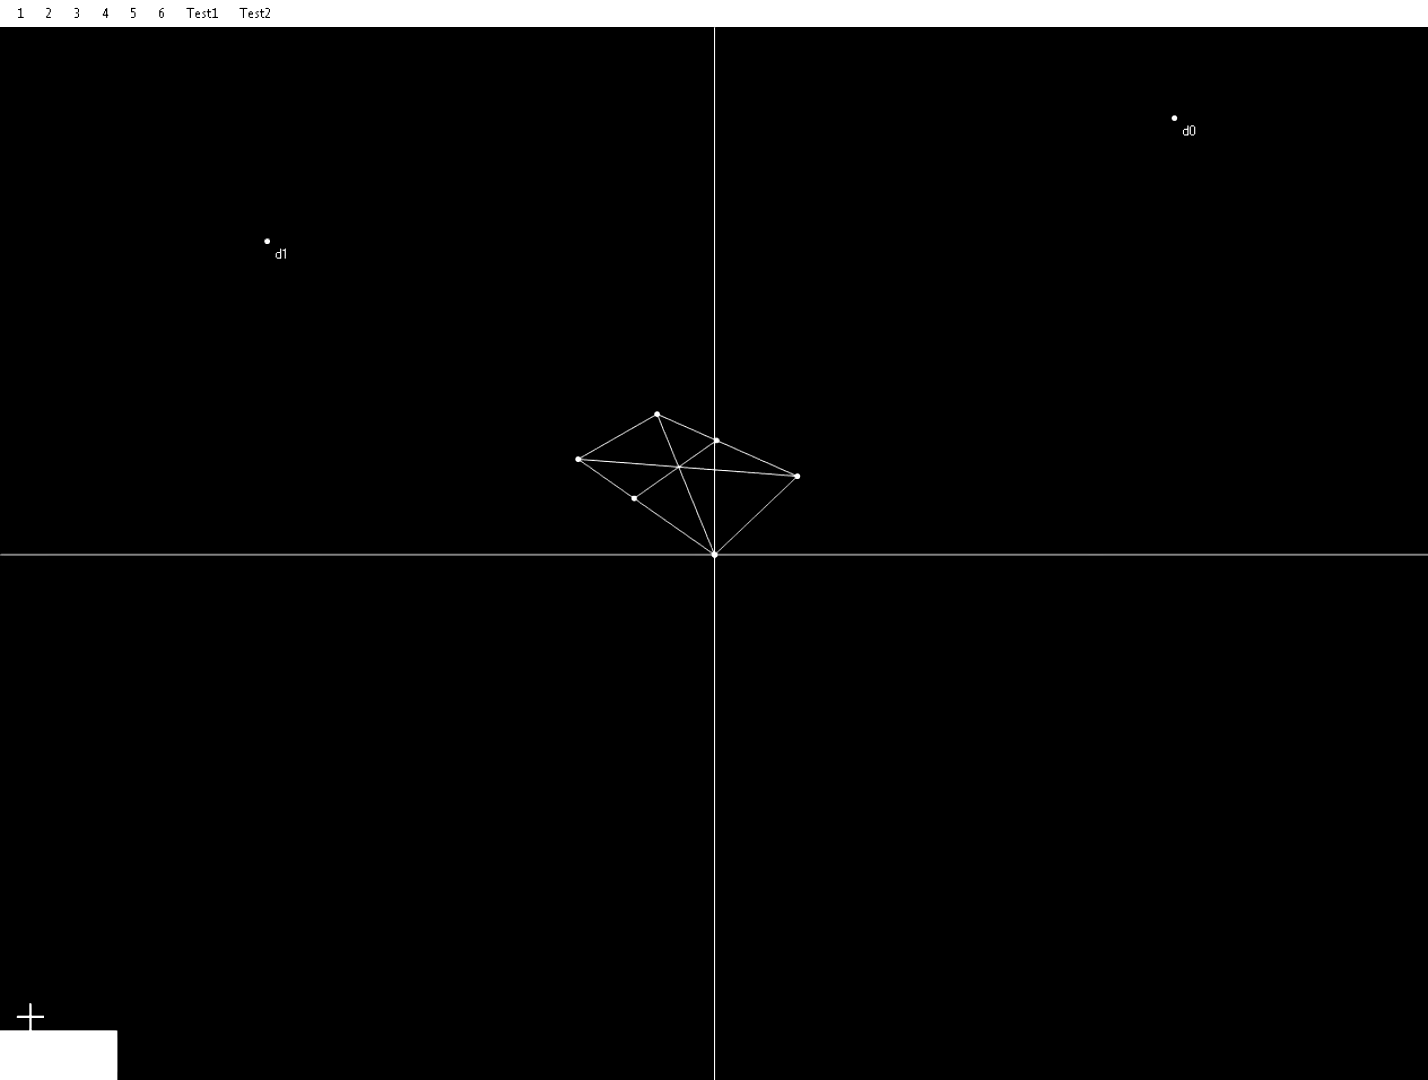
drag(34, 1043, 42, 1042)
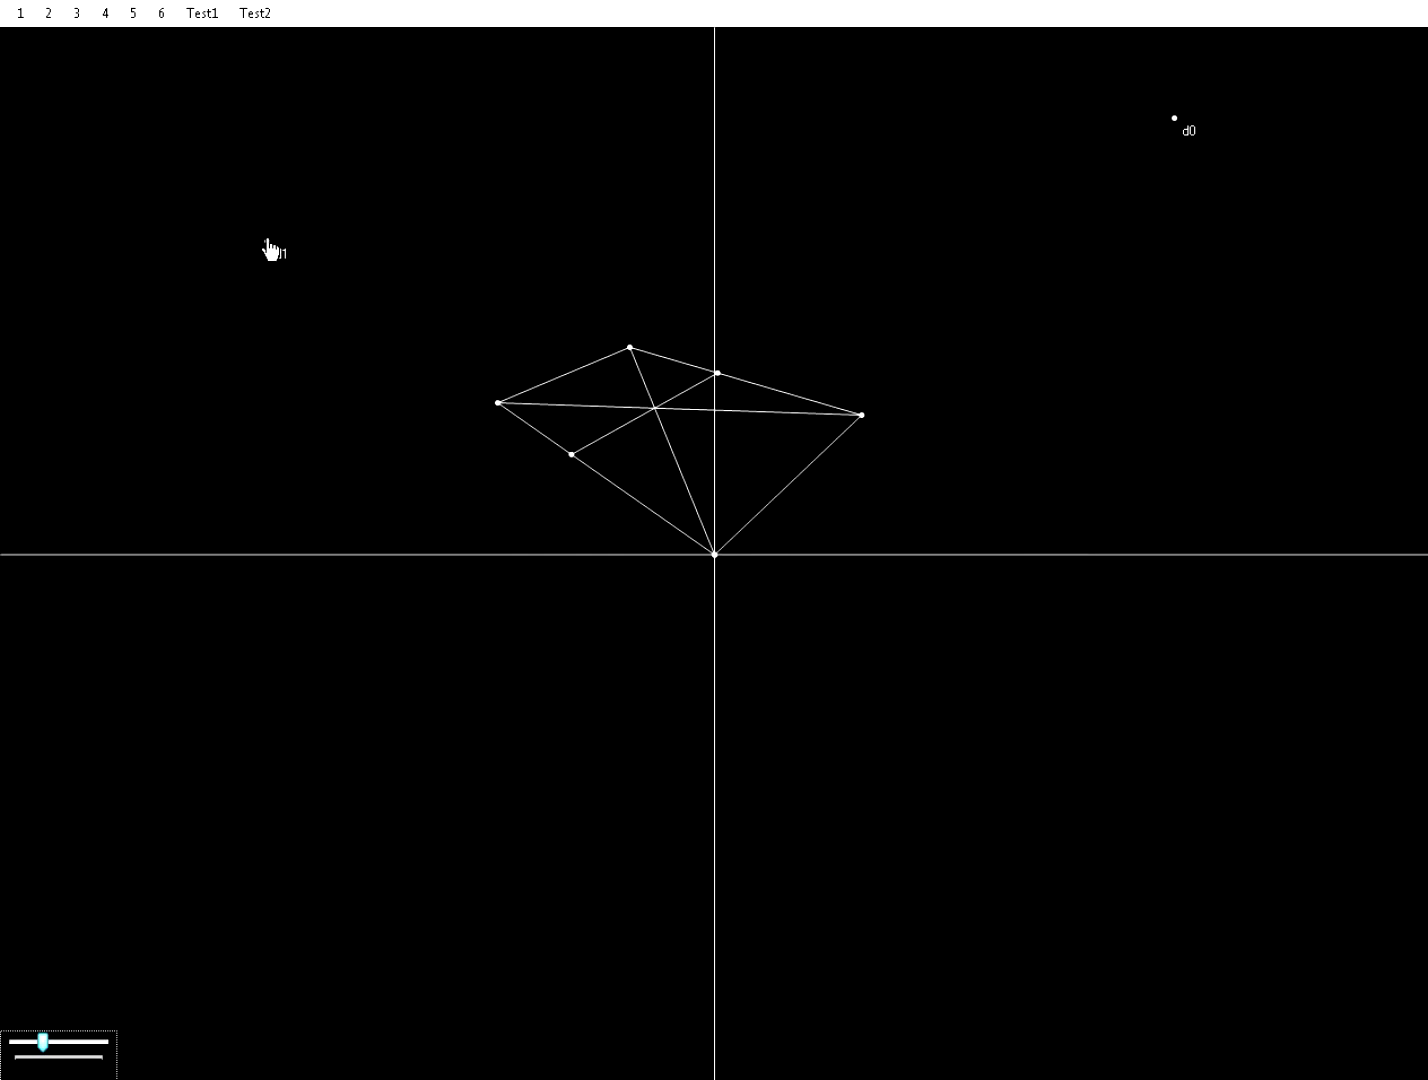
drag(232, 270, 315, 237)
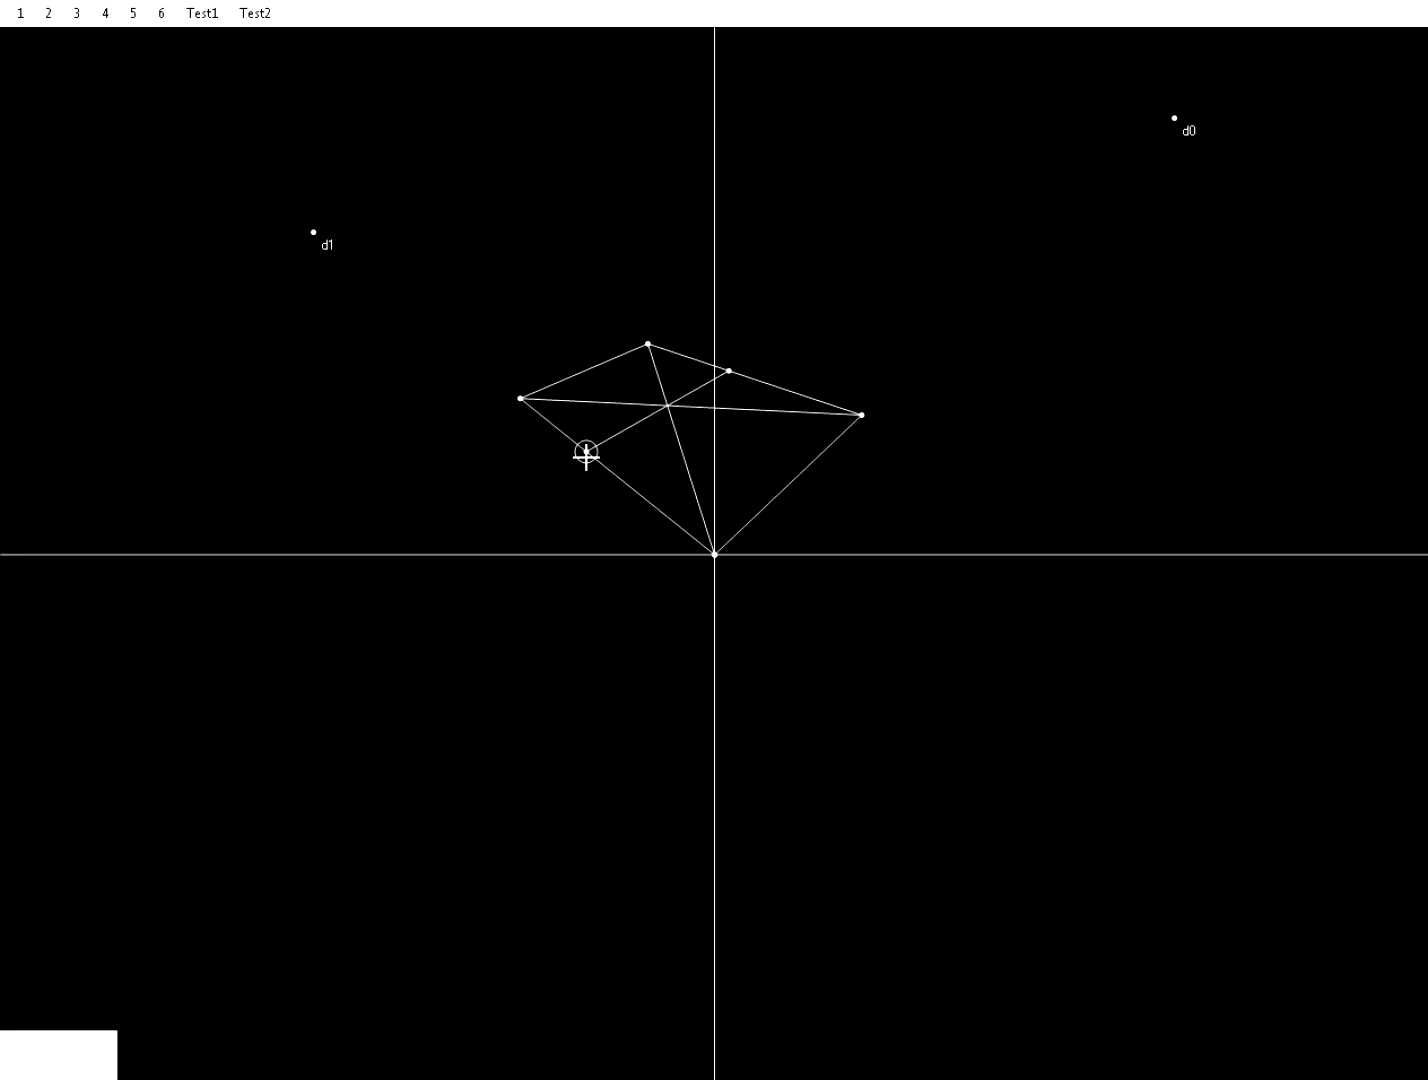
drag(313, 233, 139, 100)
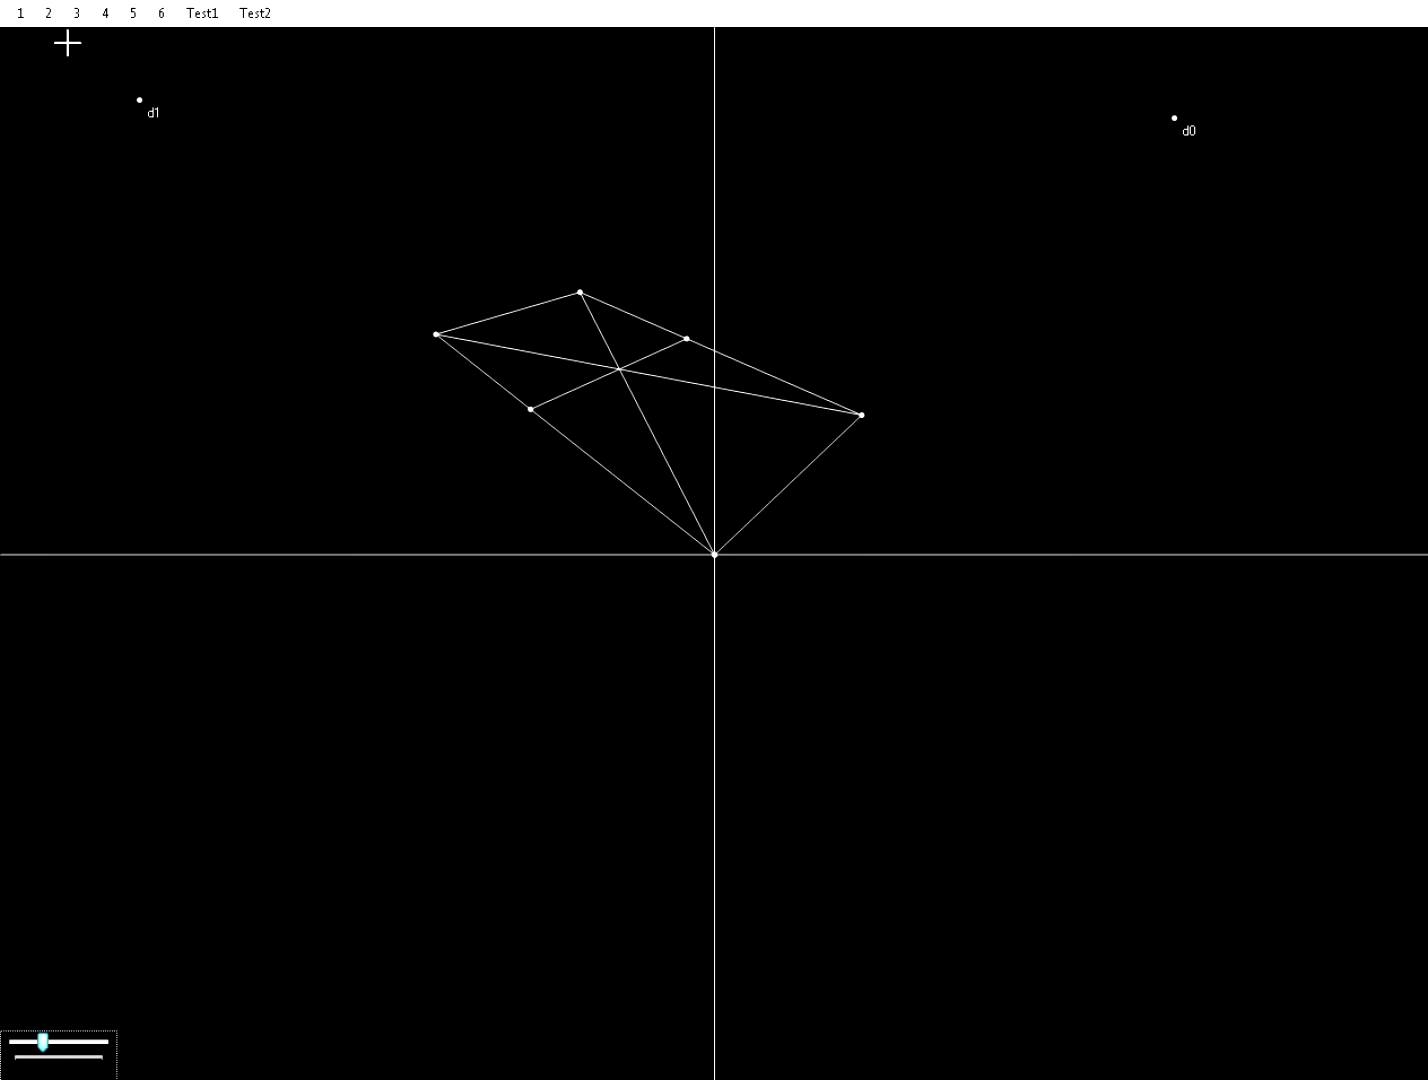
Load a fresh configuration and lift d1 and d0 just above the horizontal axis.
click(212, 305)
drag(432, 554, 424, 416)
drag(996, 554, 1106, 455)
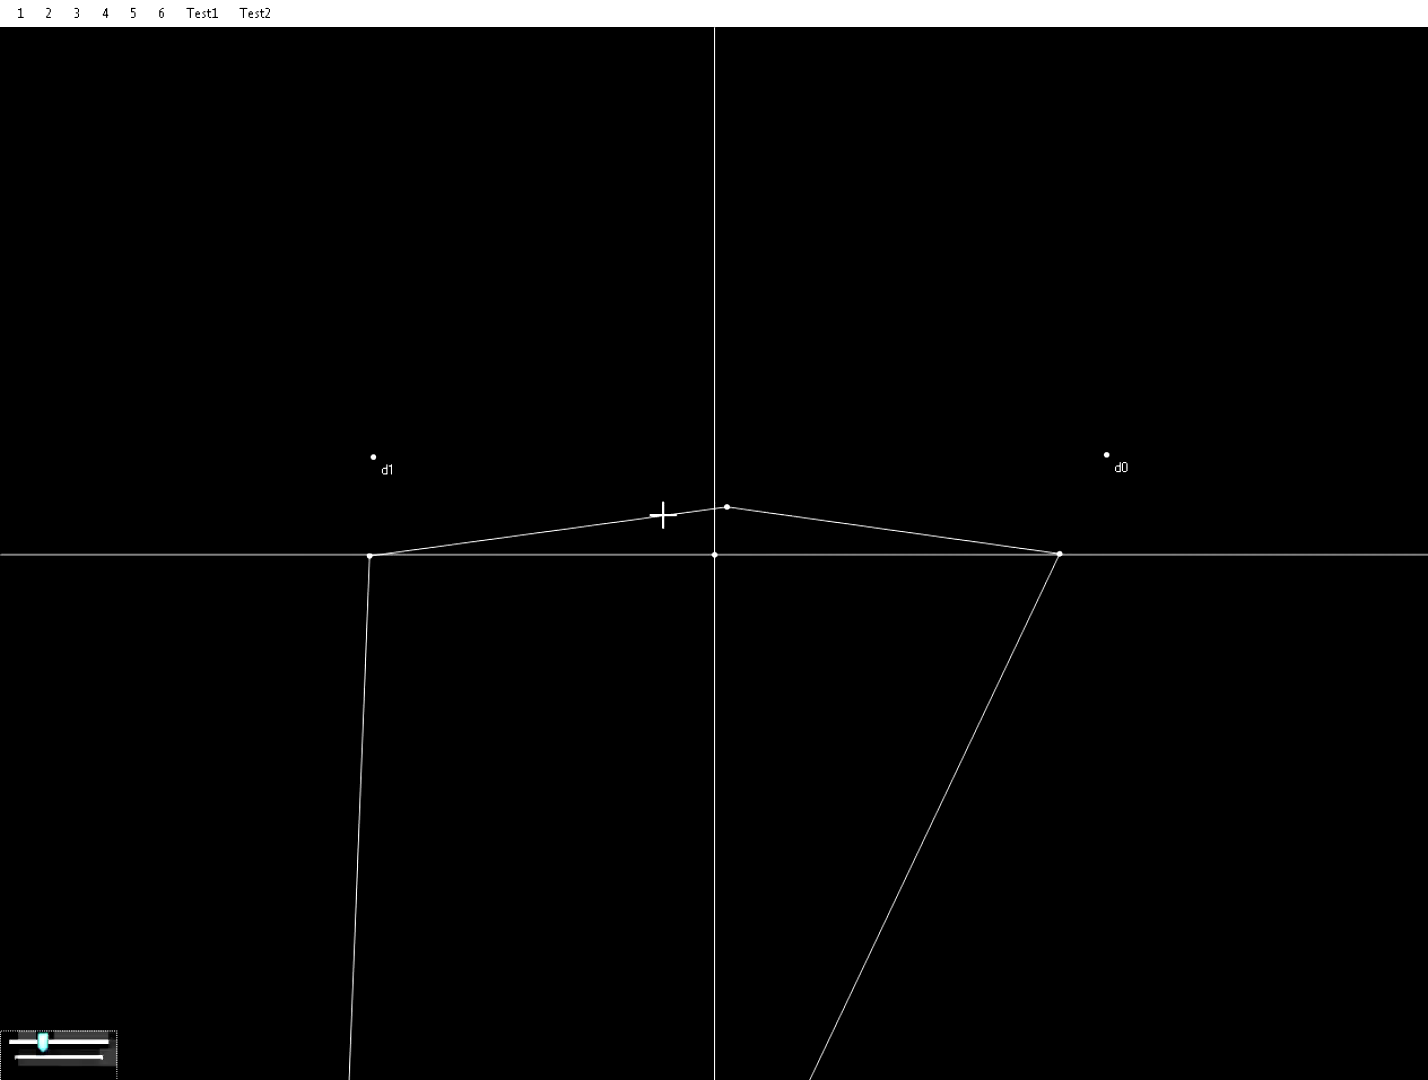
Move d1 around the canvas and enlarge the scale slightly, finally leaving d1 upper left above d0.
drag(369, 480, 252, 364)
mouse_move(709, 568)
mouse_down()
mouse_move(810, 421)
mouse_move(650, 226)
mouse_move(383, 405)
mouse_move(622, 590)
mouse_move(716, 566)
mouse_up()
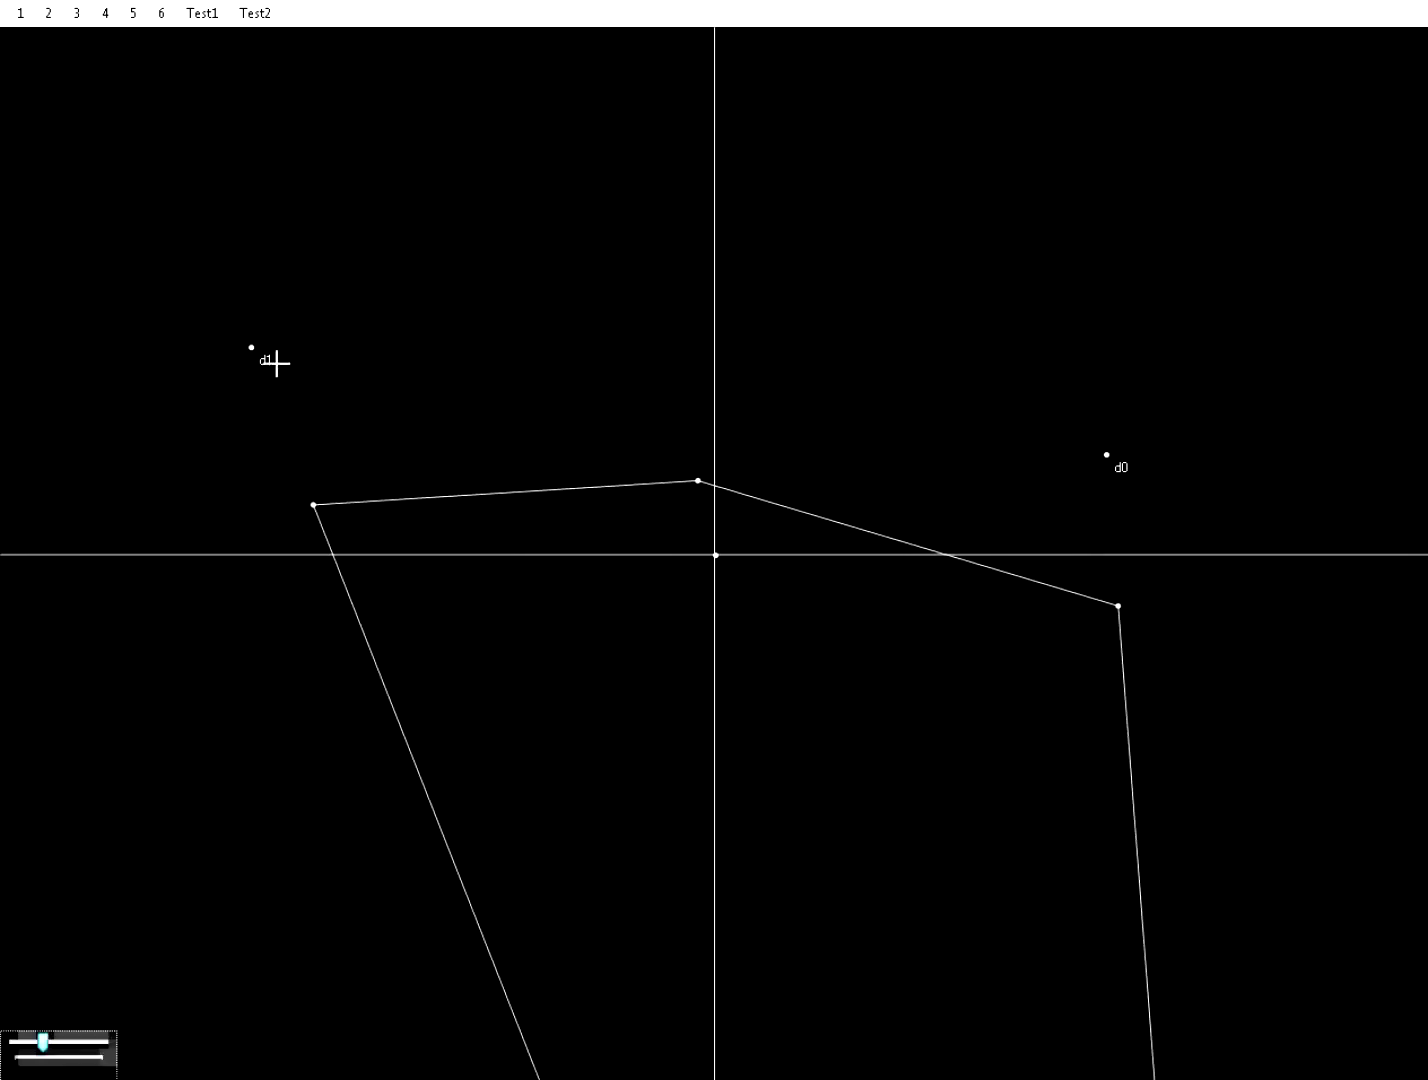
drag(268, 358, 330, 626)
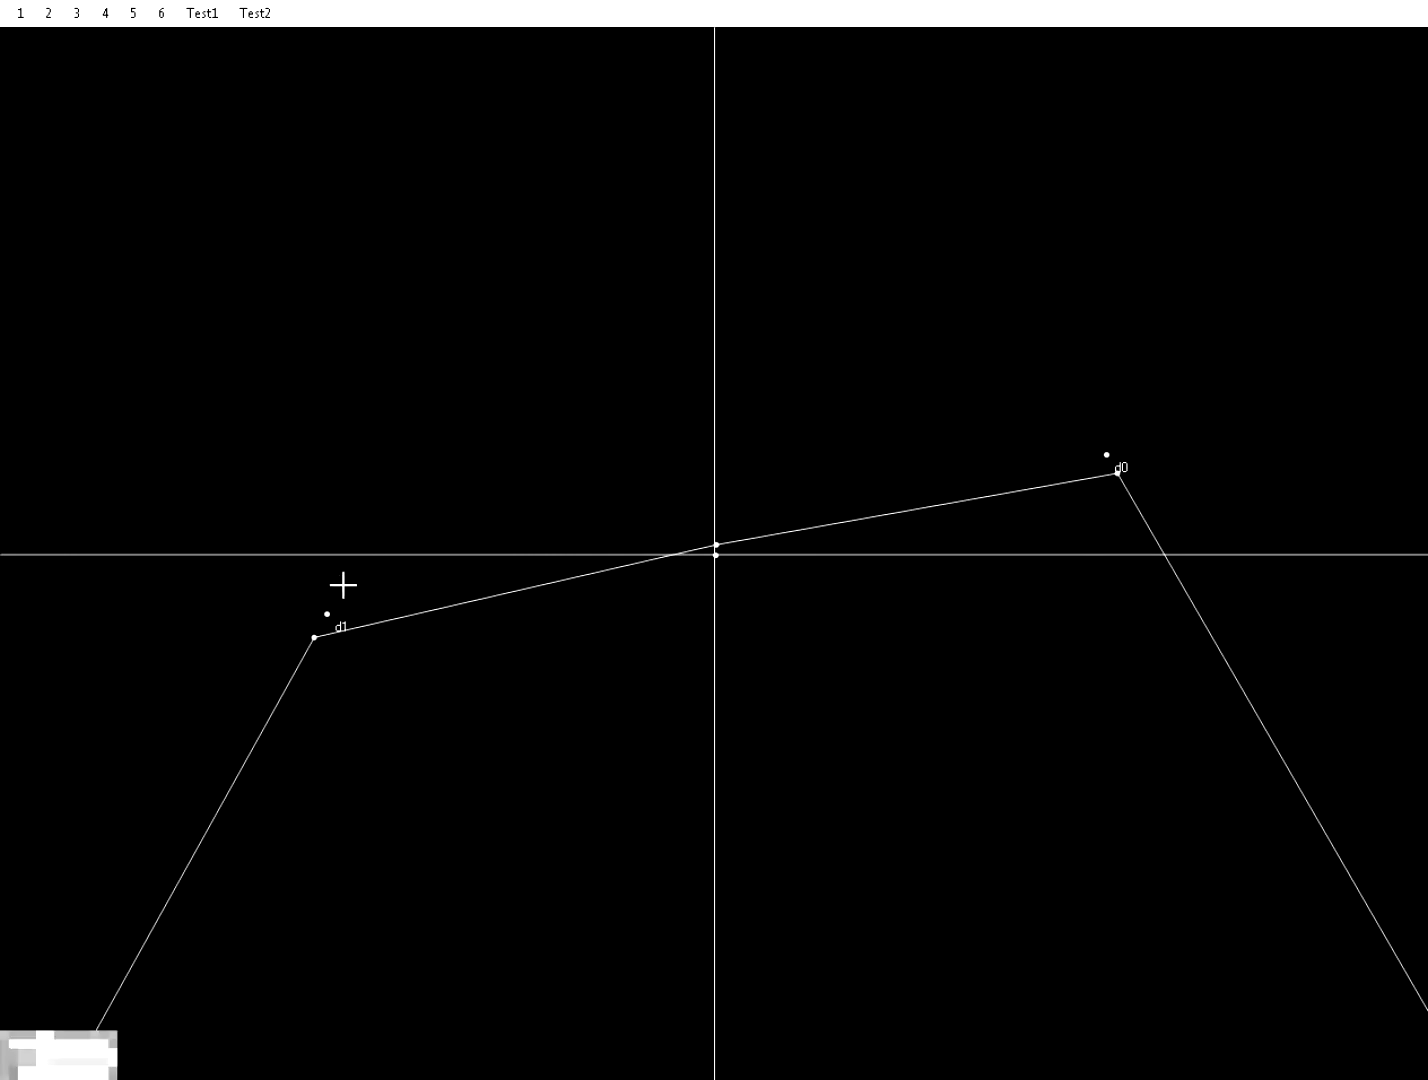
drag(331, 618, 364, 632)
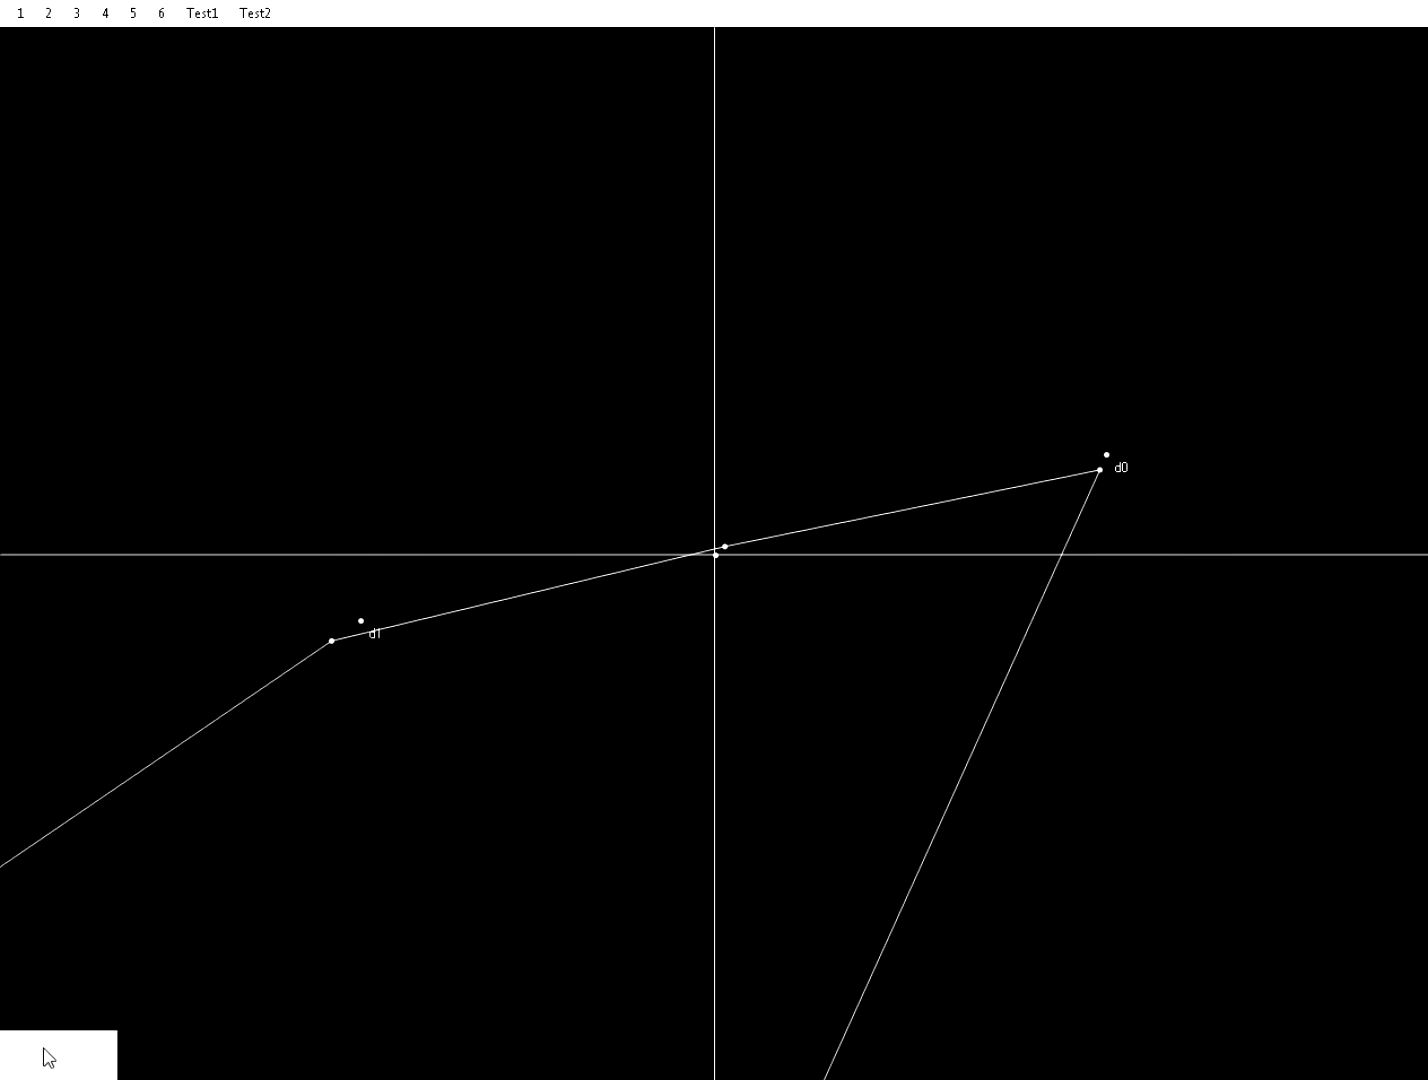
drag(366, 622, 376, 668)
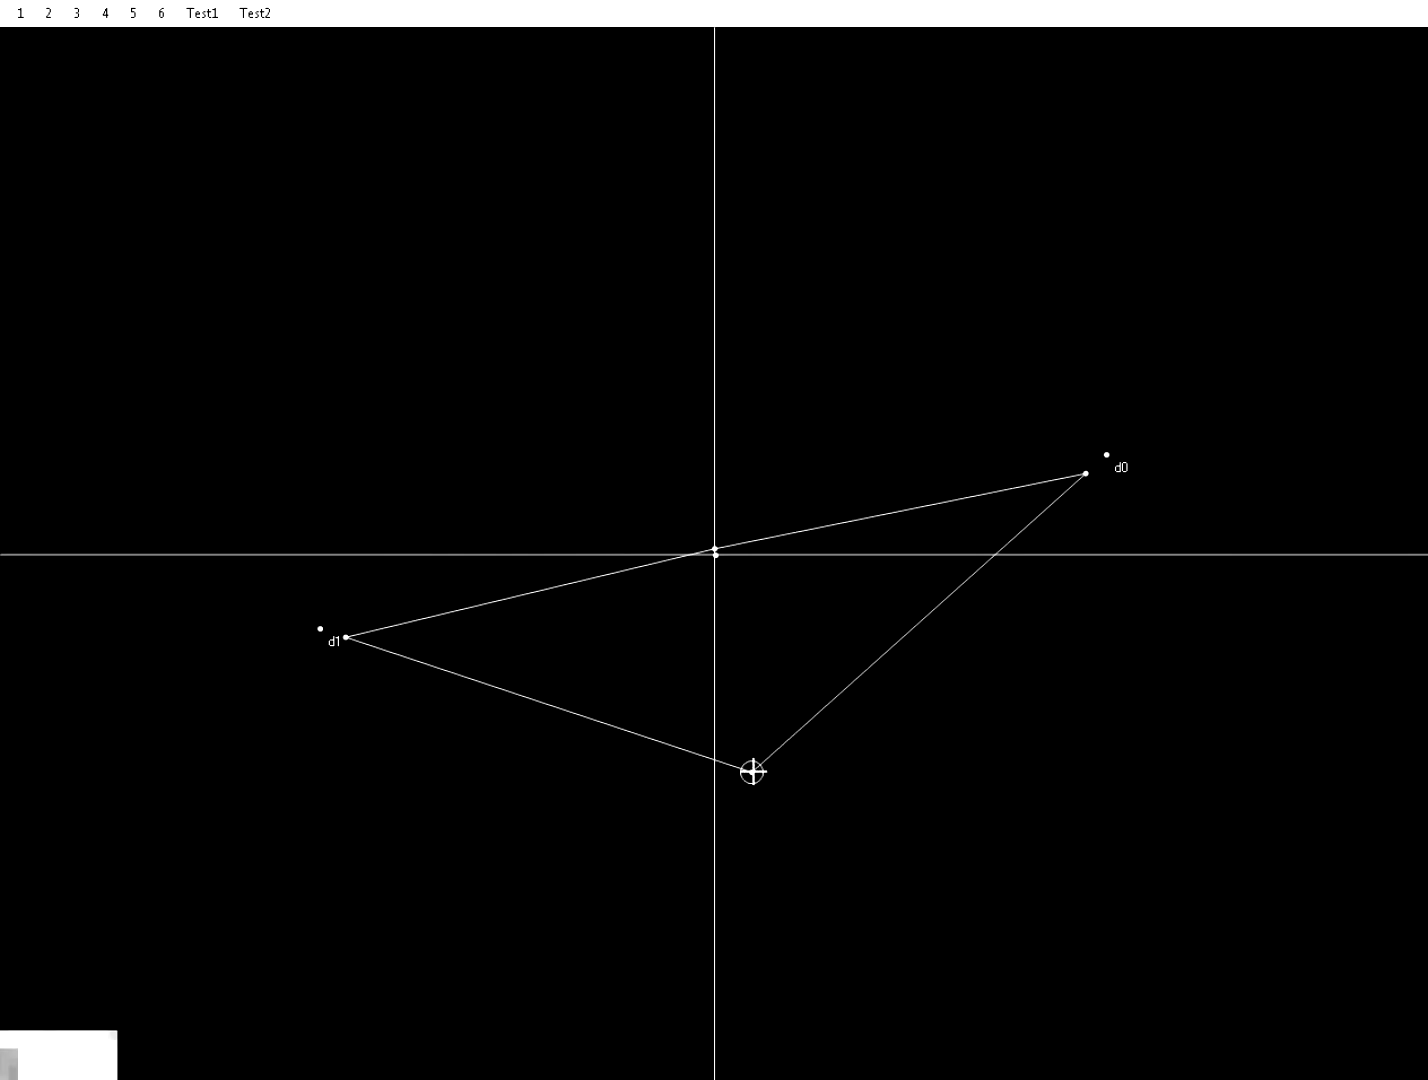
mouse_move(326, 622)
mouse_down()
mouse_move(363, 590)
mouse_move(330, 625)
mouse_up()
drag(47, 1052, 50, 1047)
drag(331, 637, 330, 536)
drag(42, 1048, 46, 1048)
mouse_move(340, 528)
mouse_down()
mouse_move(522, 456)
mouse_move(398, 494)
mouse_move(351, 527)
mouse_up()
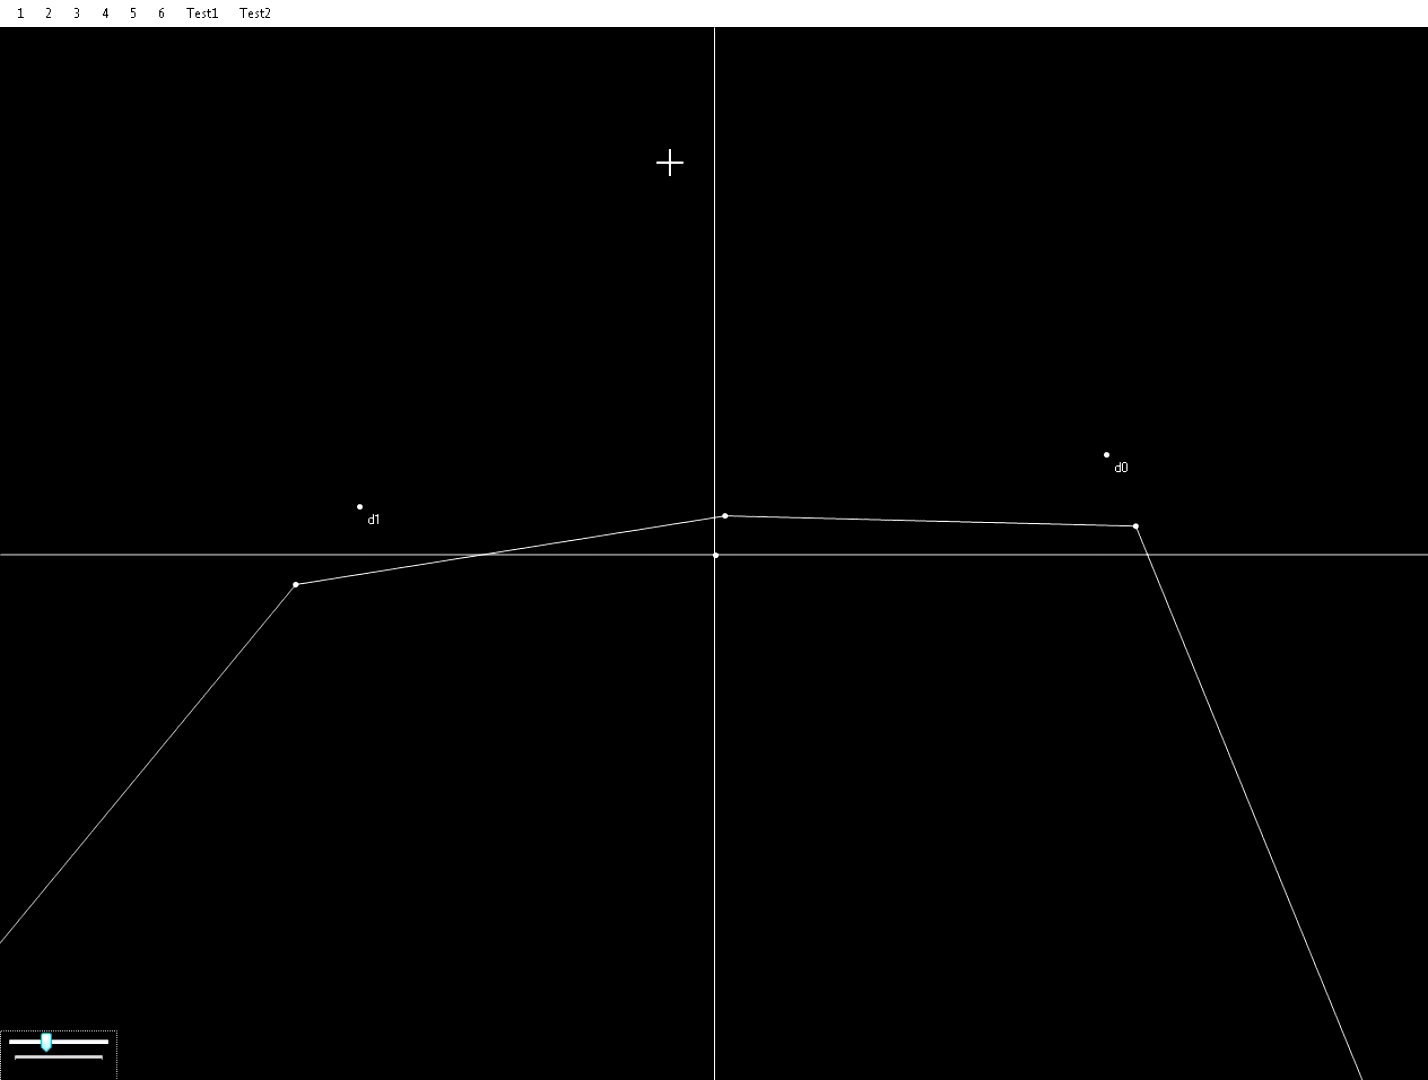
drag(364, 512, 452, 488)
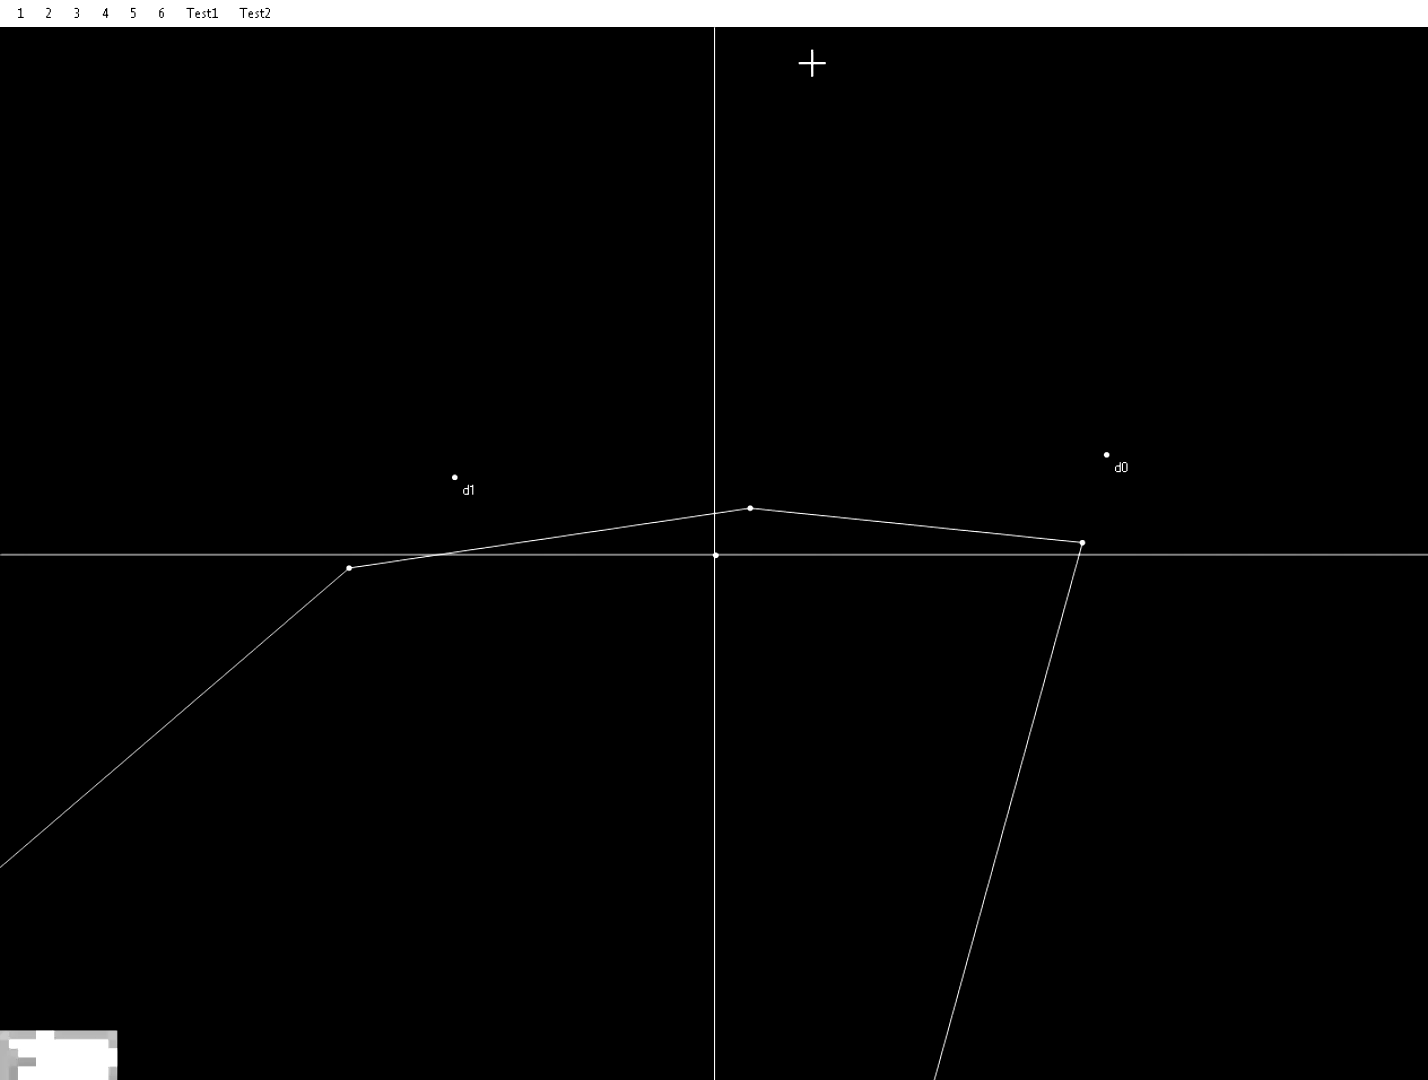
drag(439, 489, 341, 307)
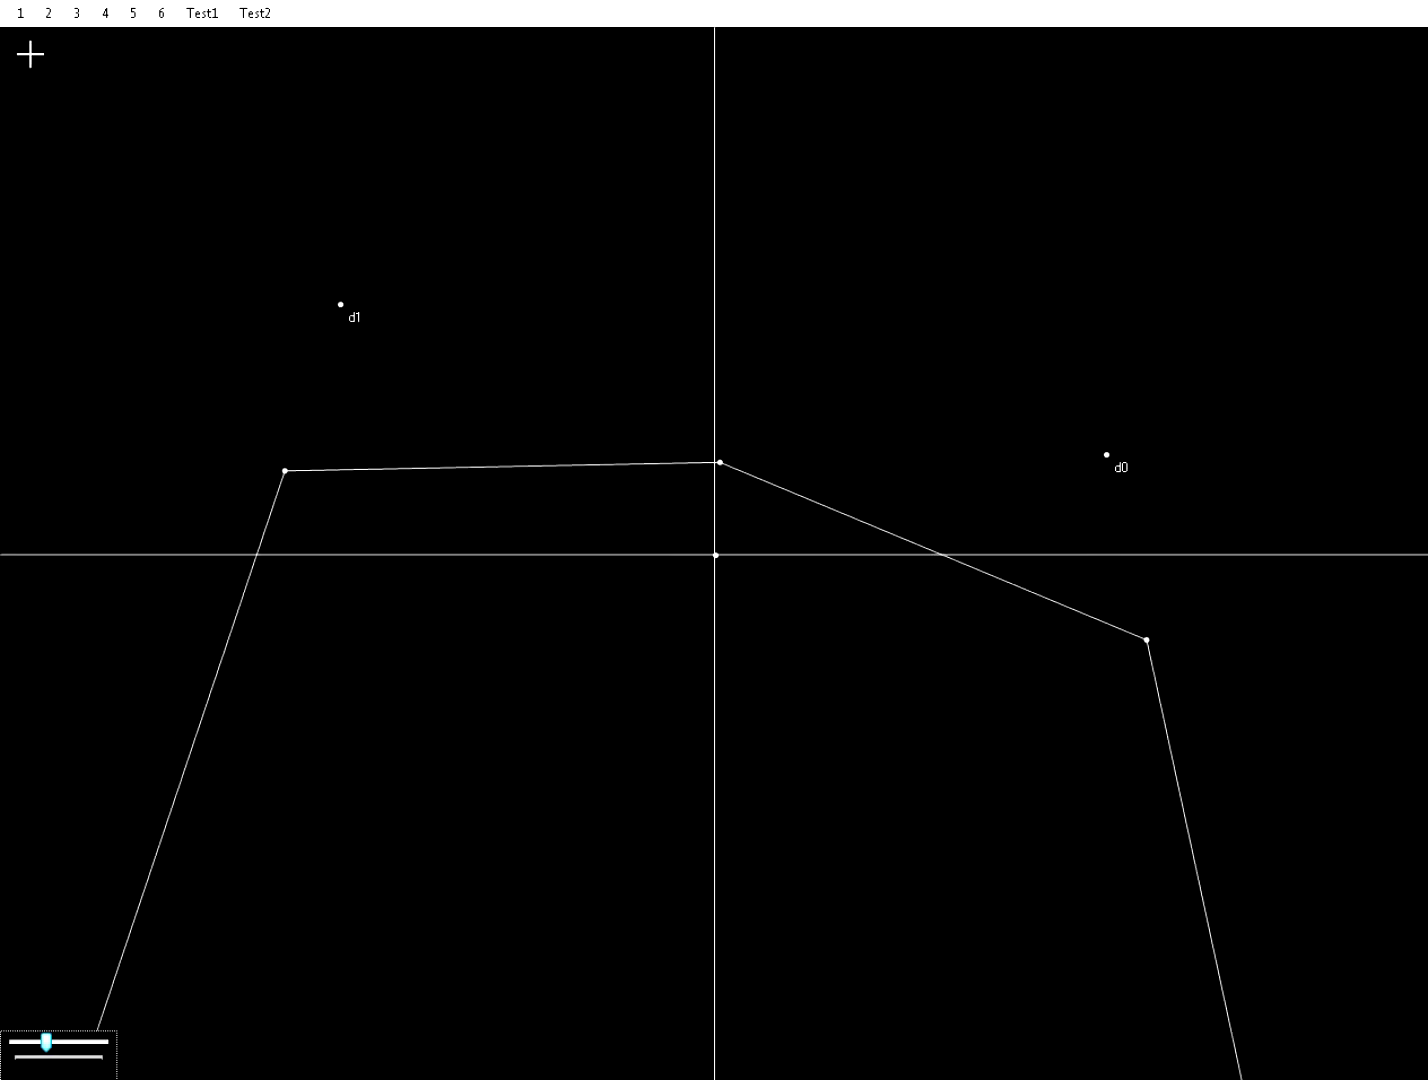
Load the 3-cube scene, shrink the scale, and spread d0, d1 and d2 apart.
click(76, 13)
drag(50, 1057, 28, 1057)
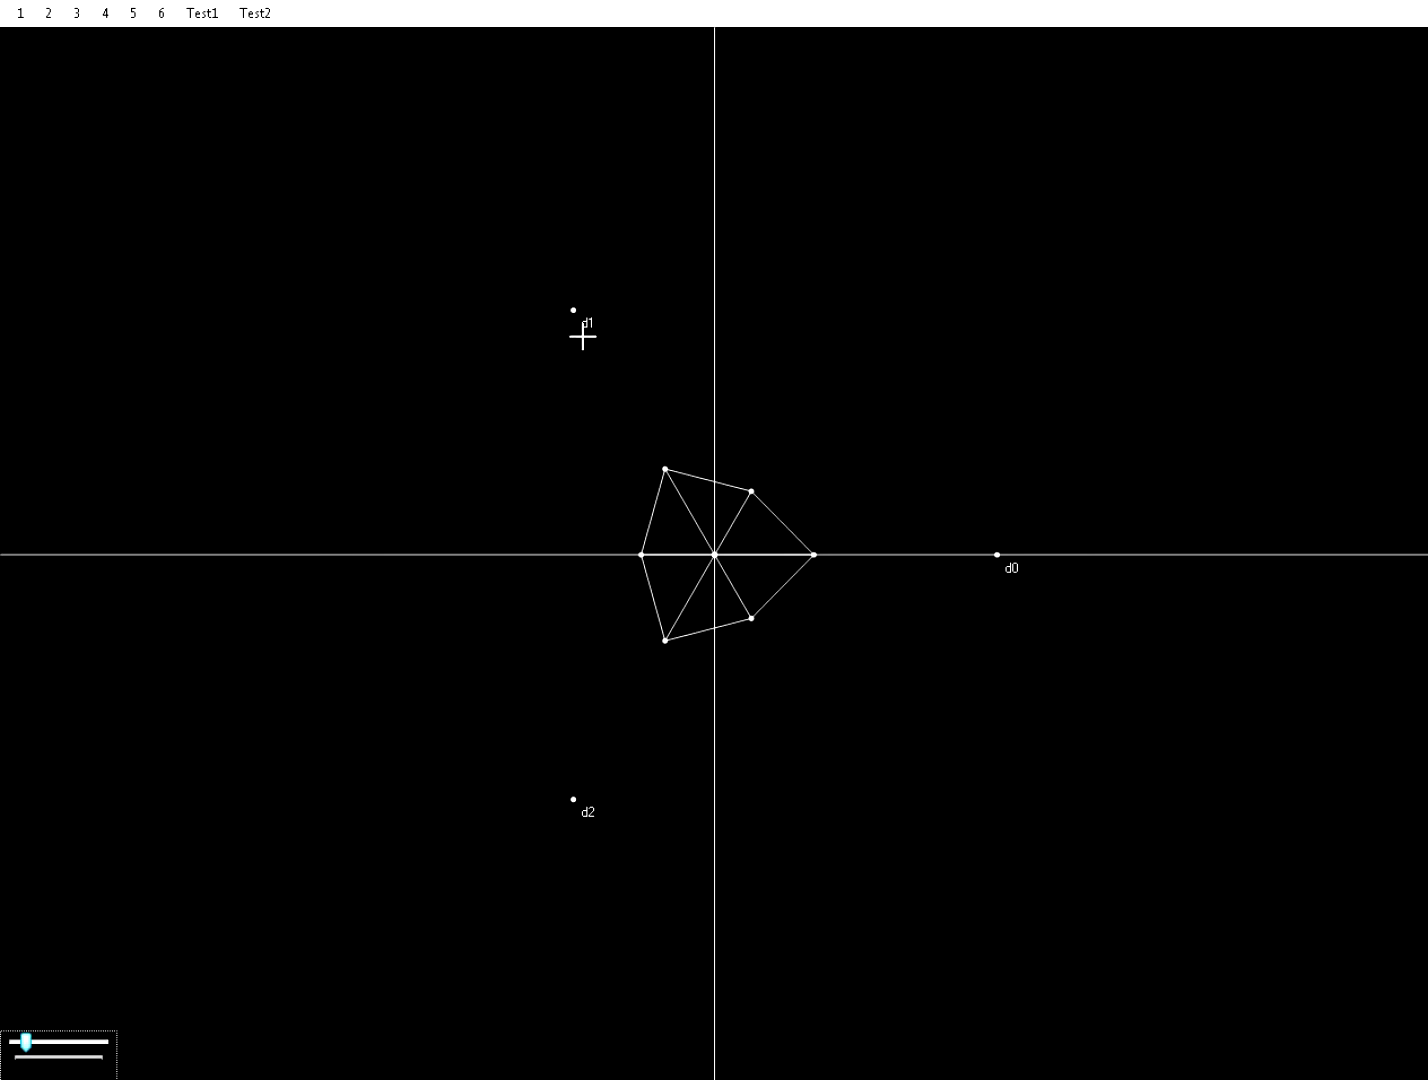
drag(519, 346, 411, 457)
drag(1000, 556, 1124, 330)
drag(576, 801, 656, 983)
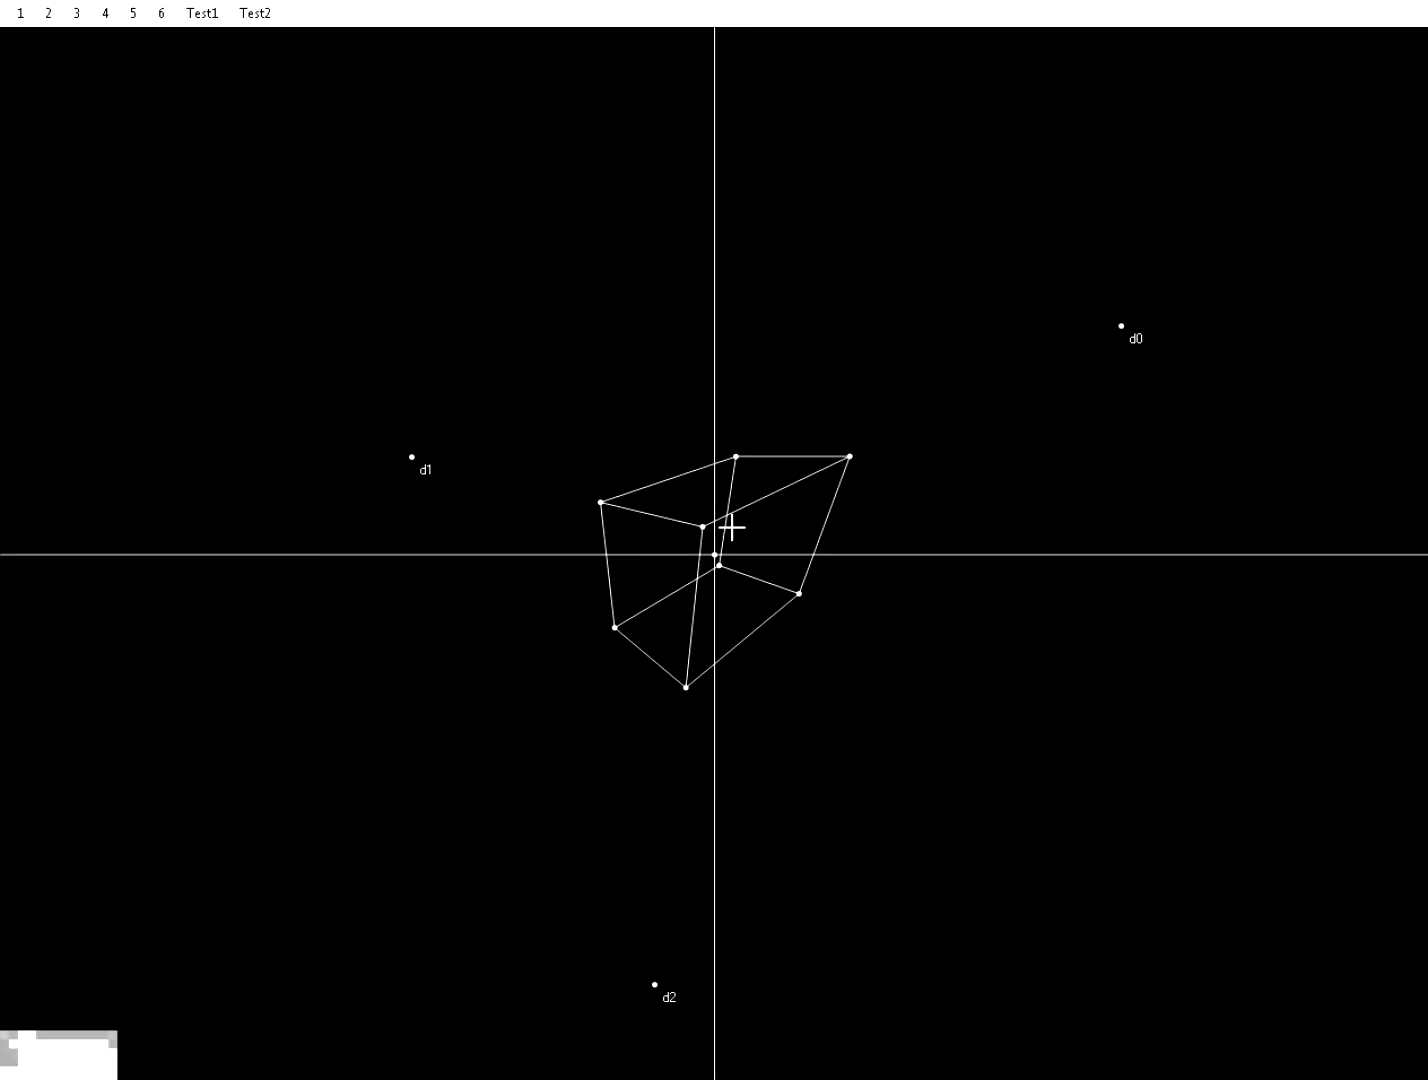
Drag the cube's centre point around until it rests just above the horizontal axis.
drag(718, 562, 668, 663)
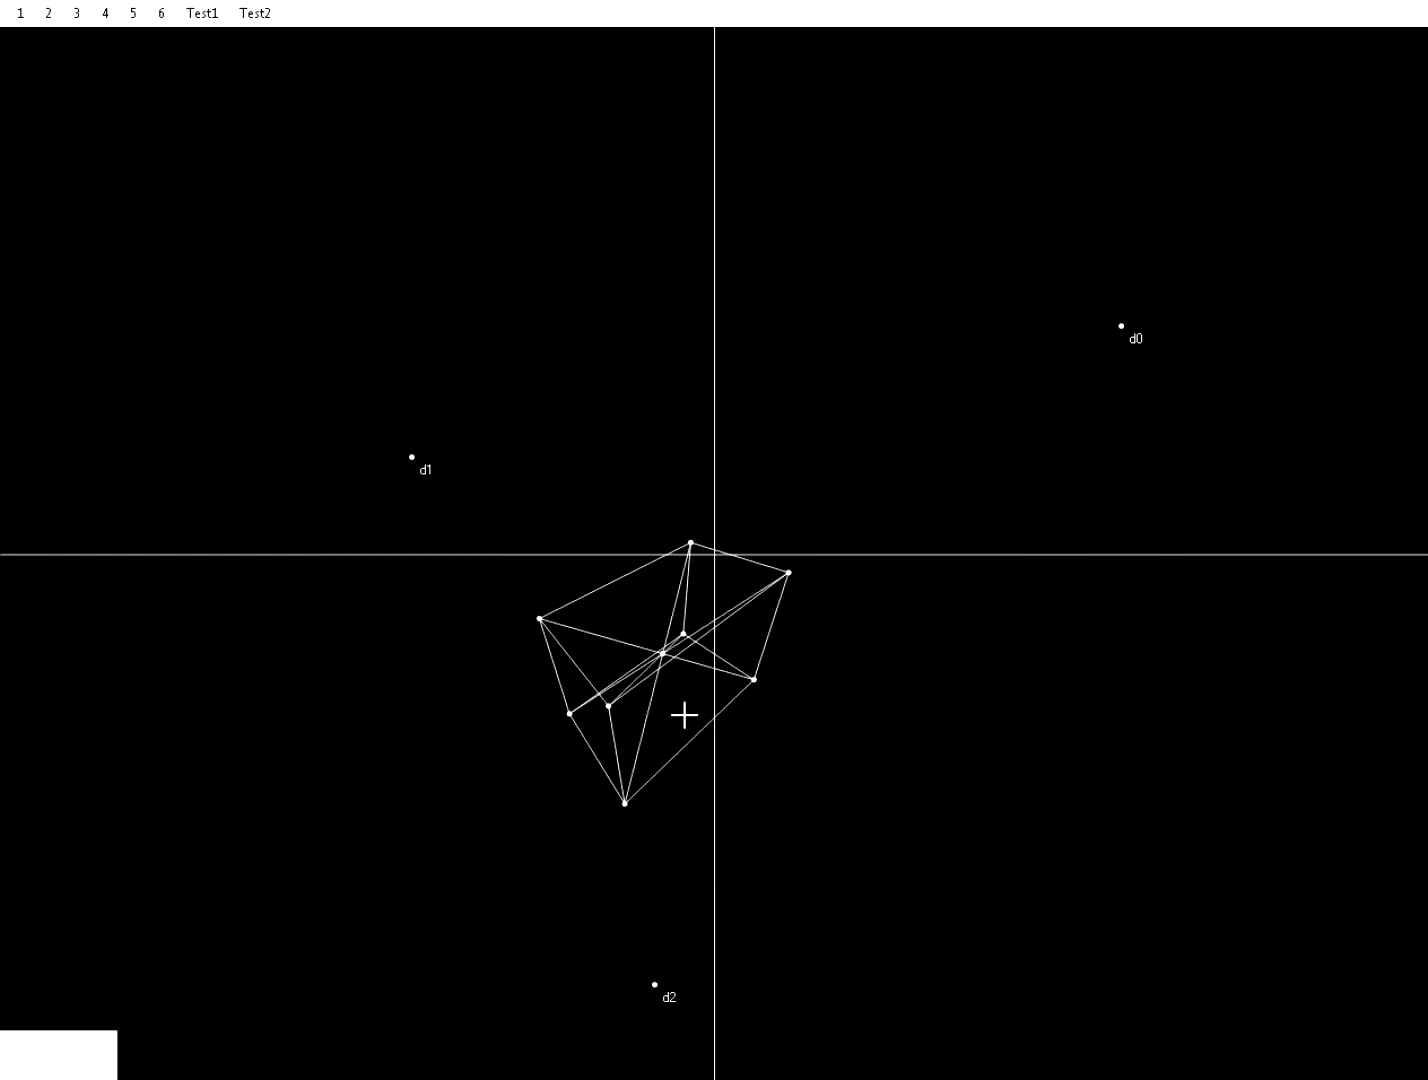
drag(663, 653, 856, 690)
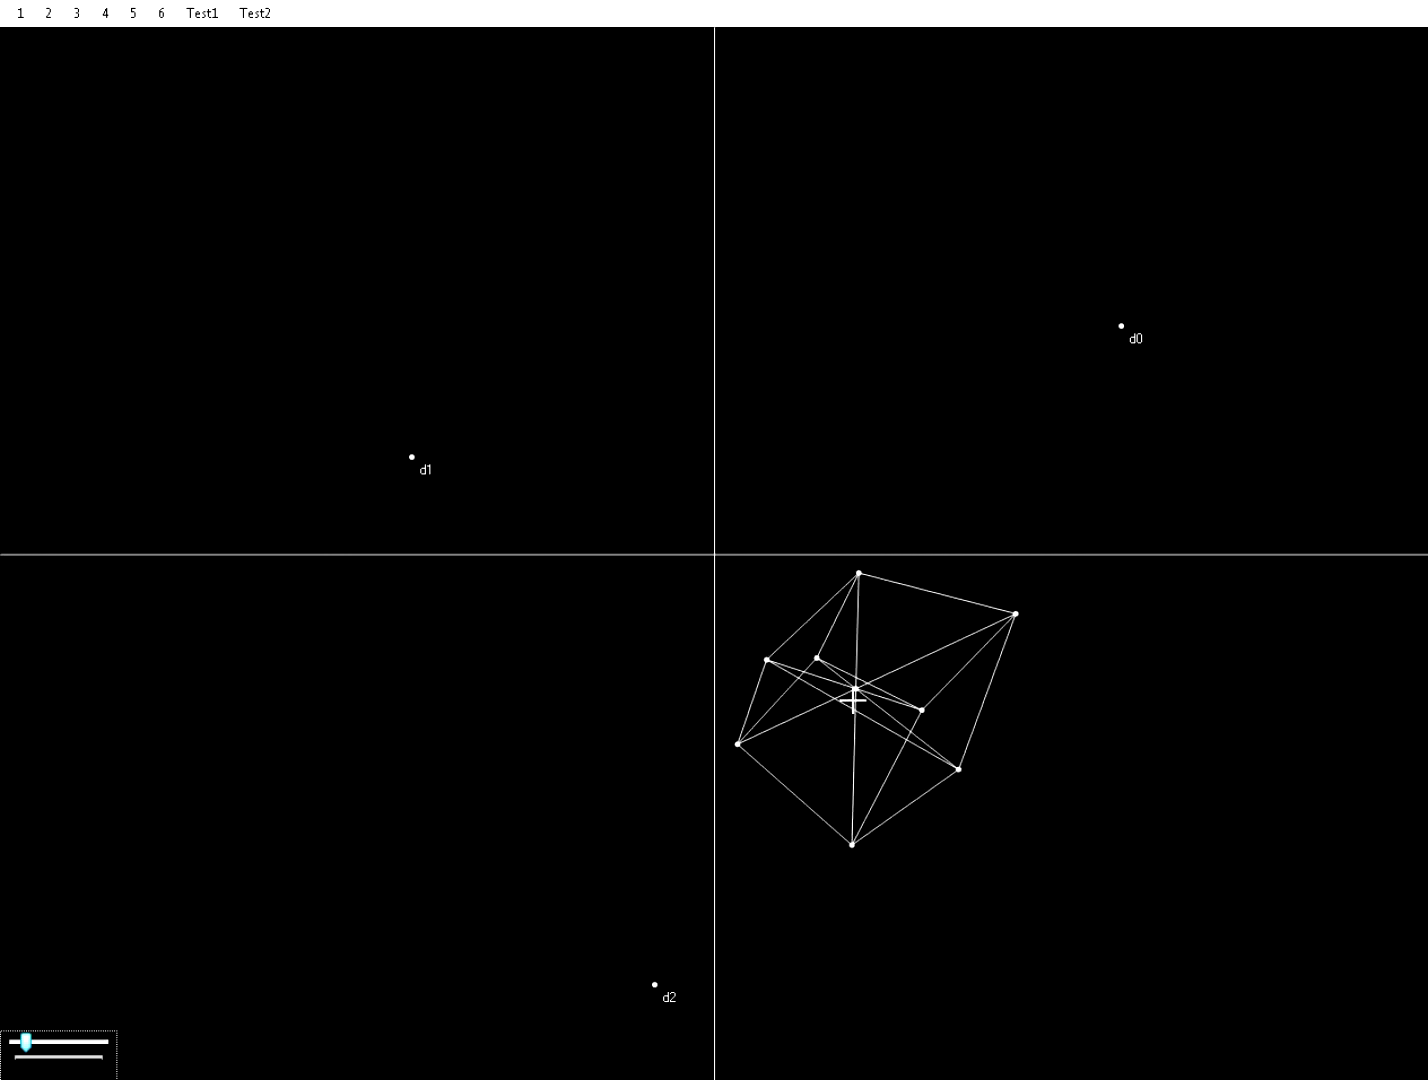
drag(856, 688, 663, 467)
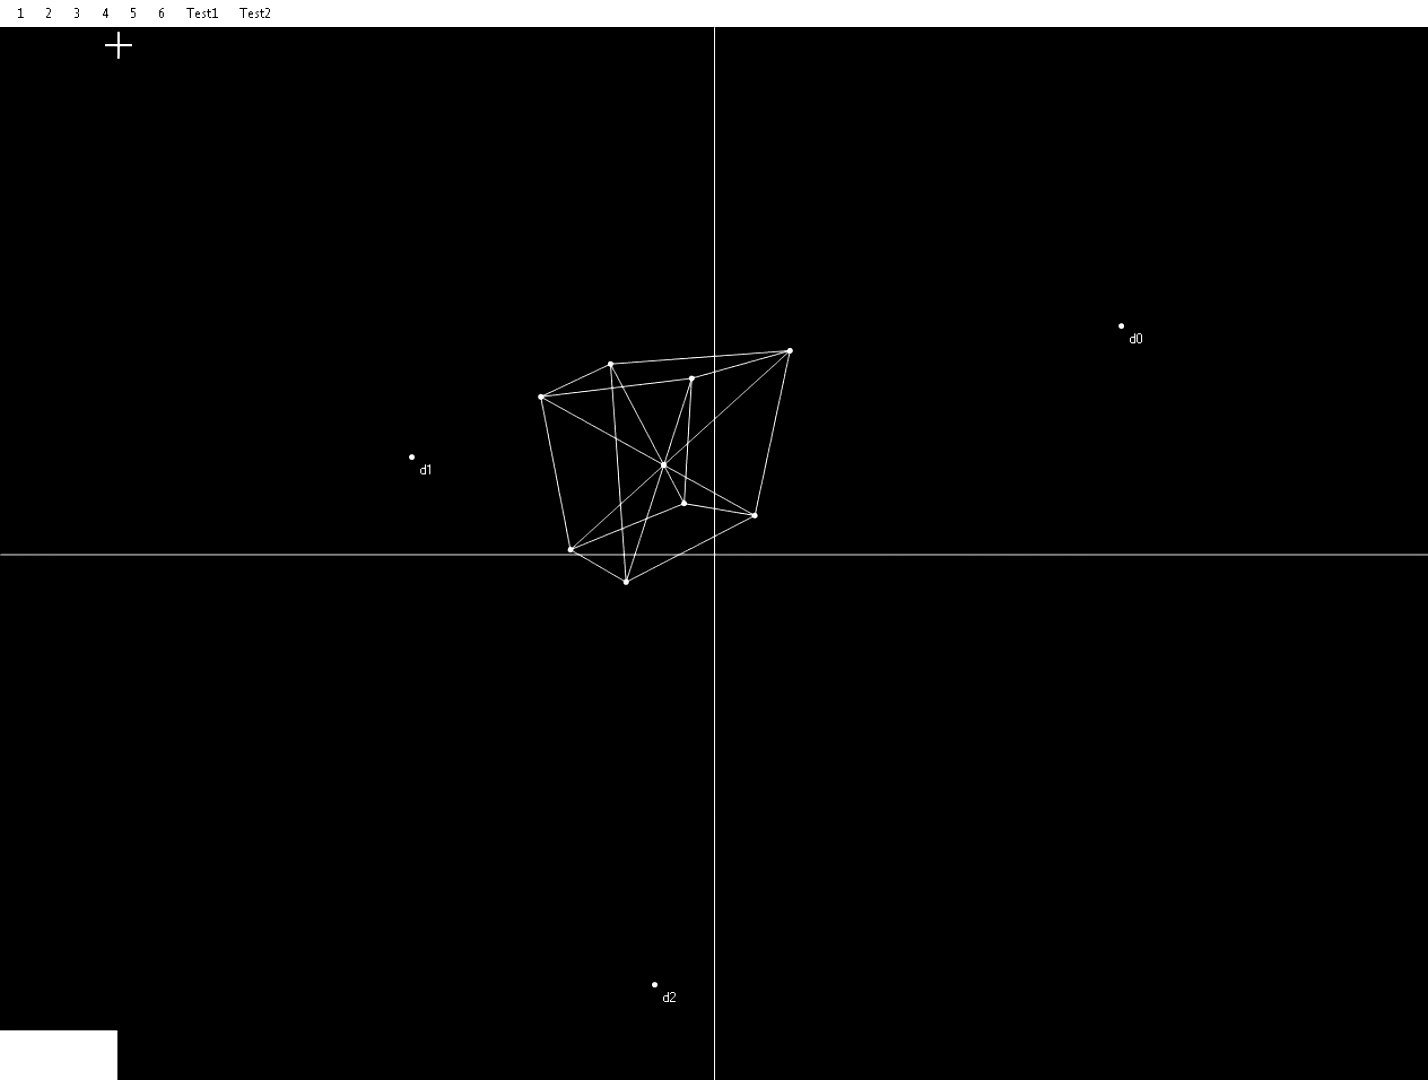
Load the 4-cube scene and deform the tesseract by dragging d0, d1, d2 and d3.
click(104, 18)
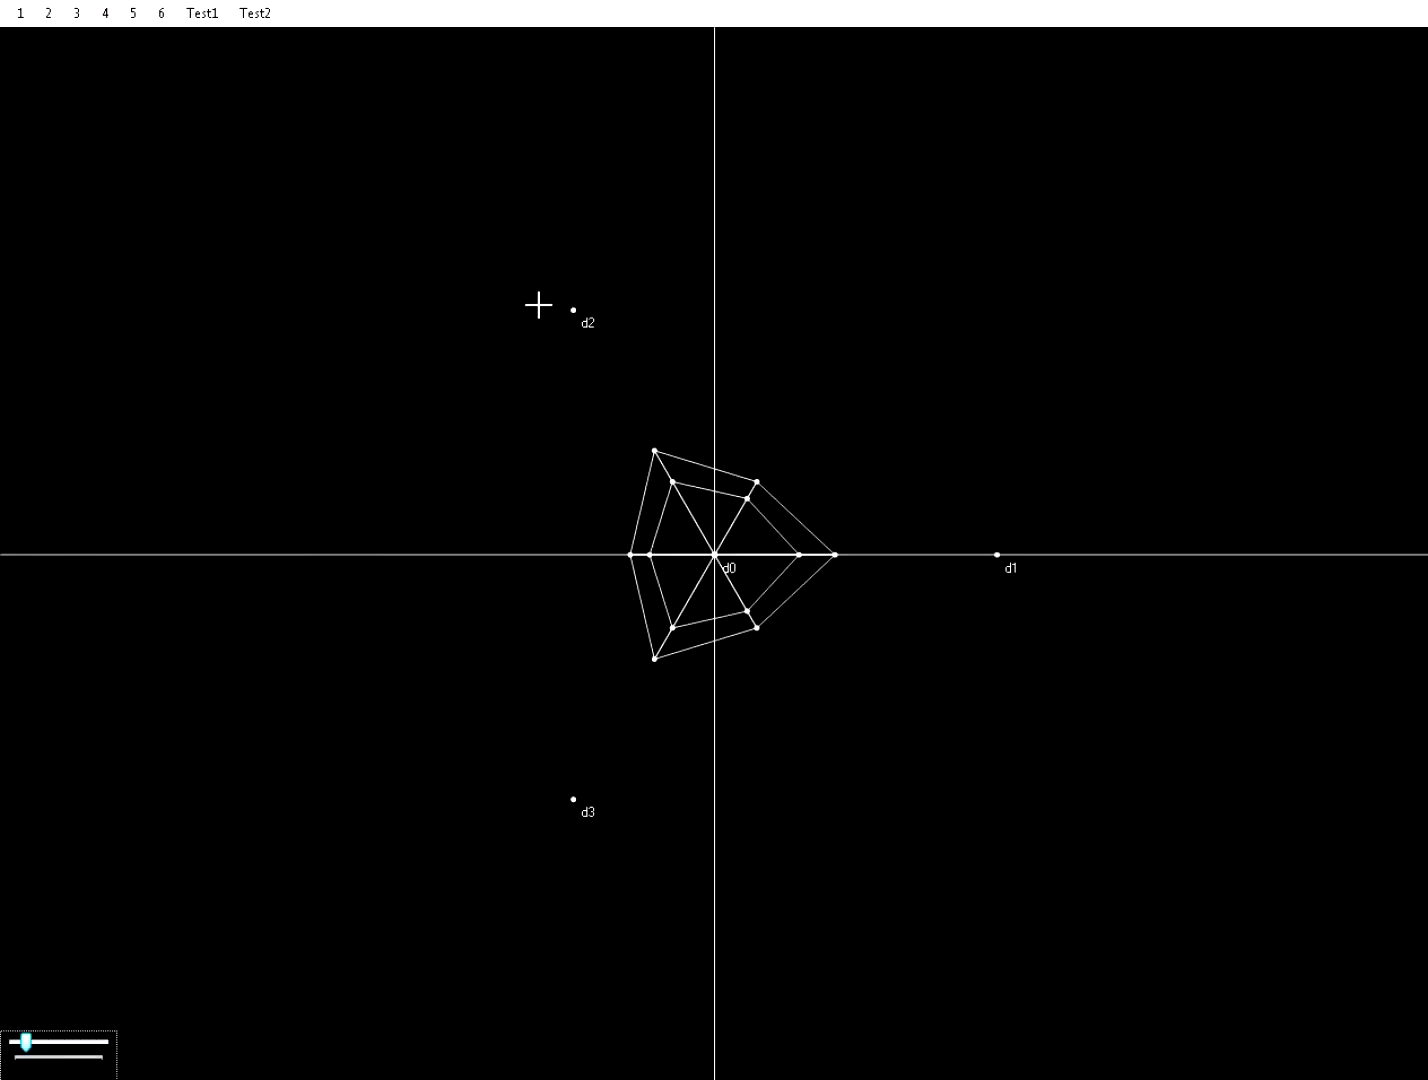
drag(565, 300, 273, 396)
drag(1002, 556, 1119, 403)
drag(714, 554, 902, 701)
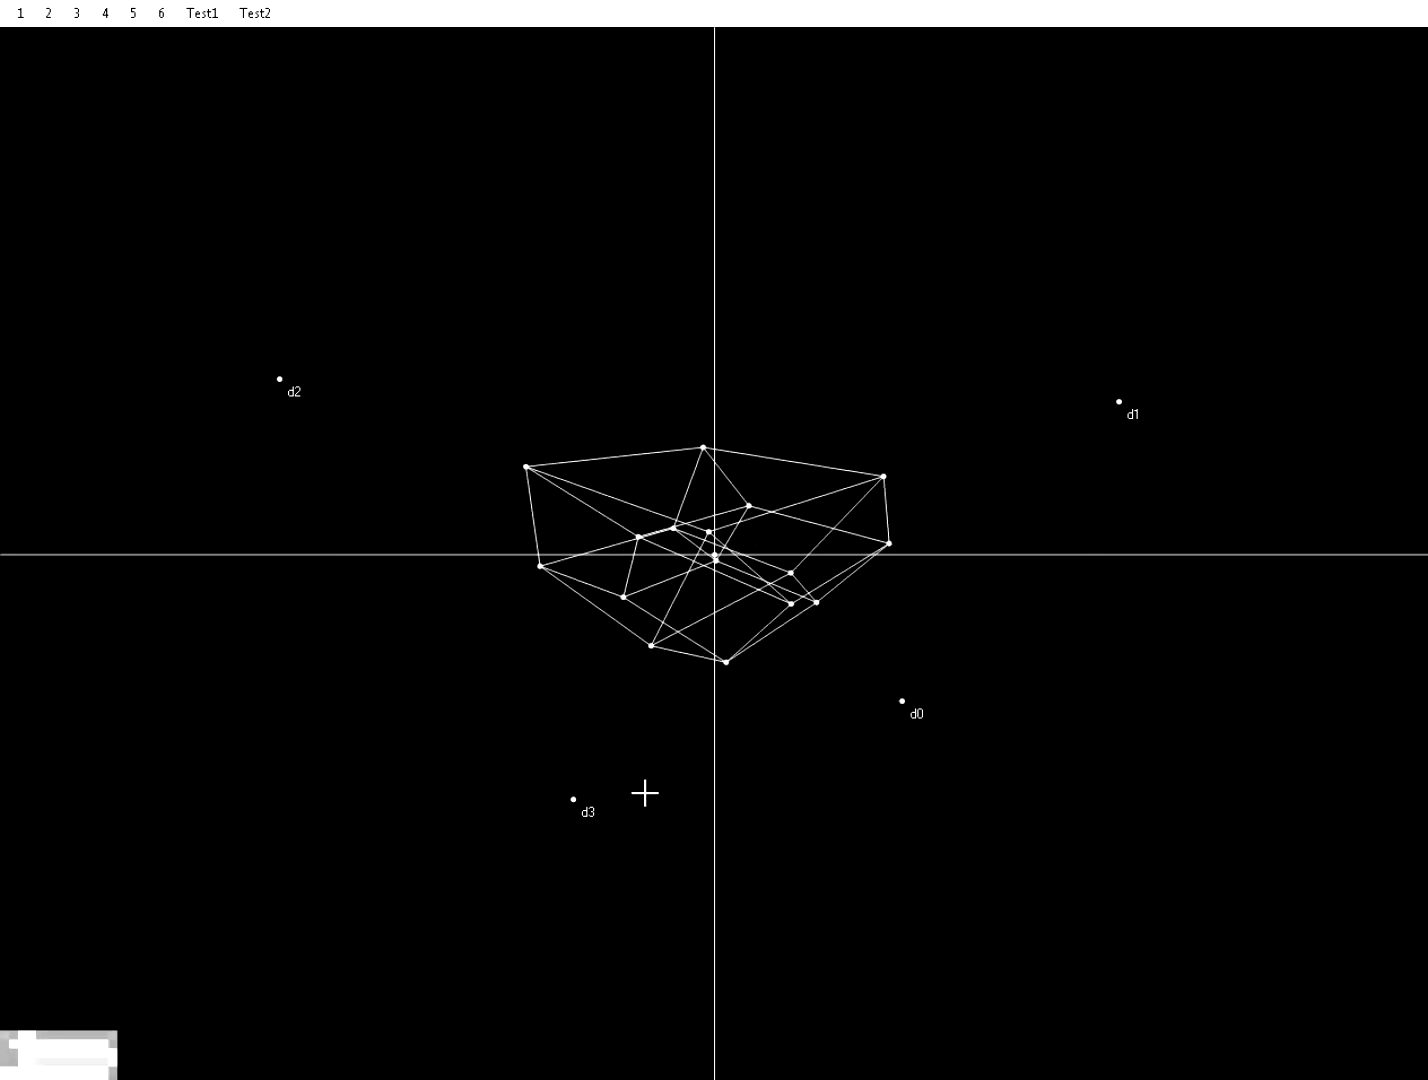
drag(573, 801, 225, 800)
drag(277, 383, 198, 186)
Move d0 down-right, shift the wireframe by its centre, and pull d2 up-left.
drag(902, 702, 1047, 972)
drag(737, 566, 716, 522)
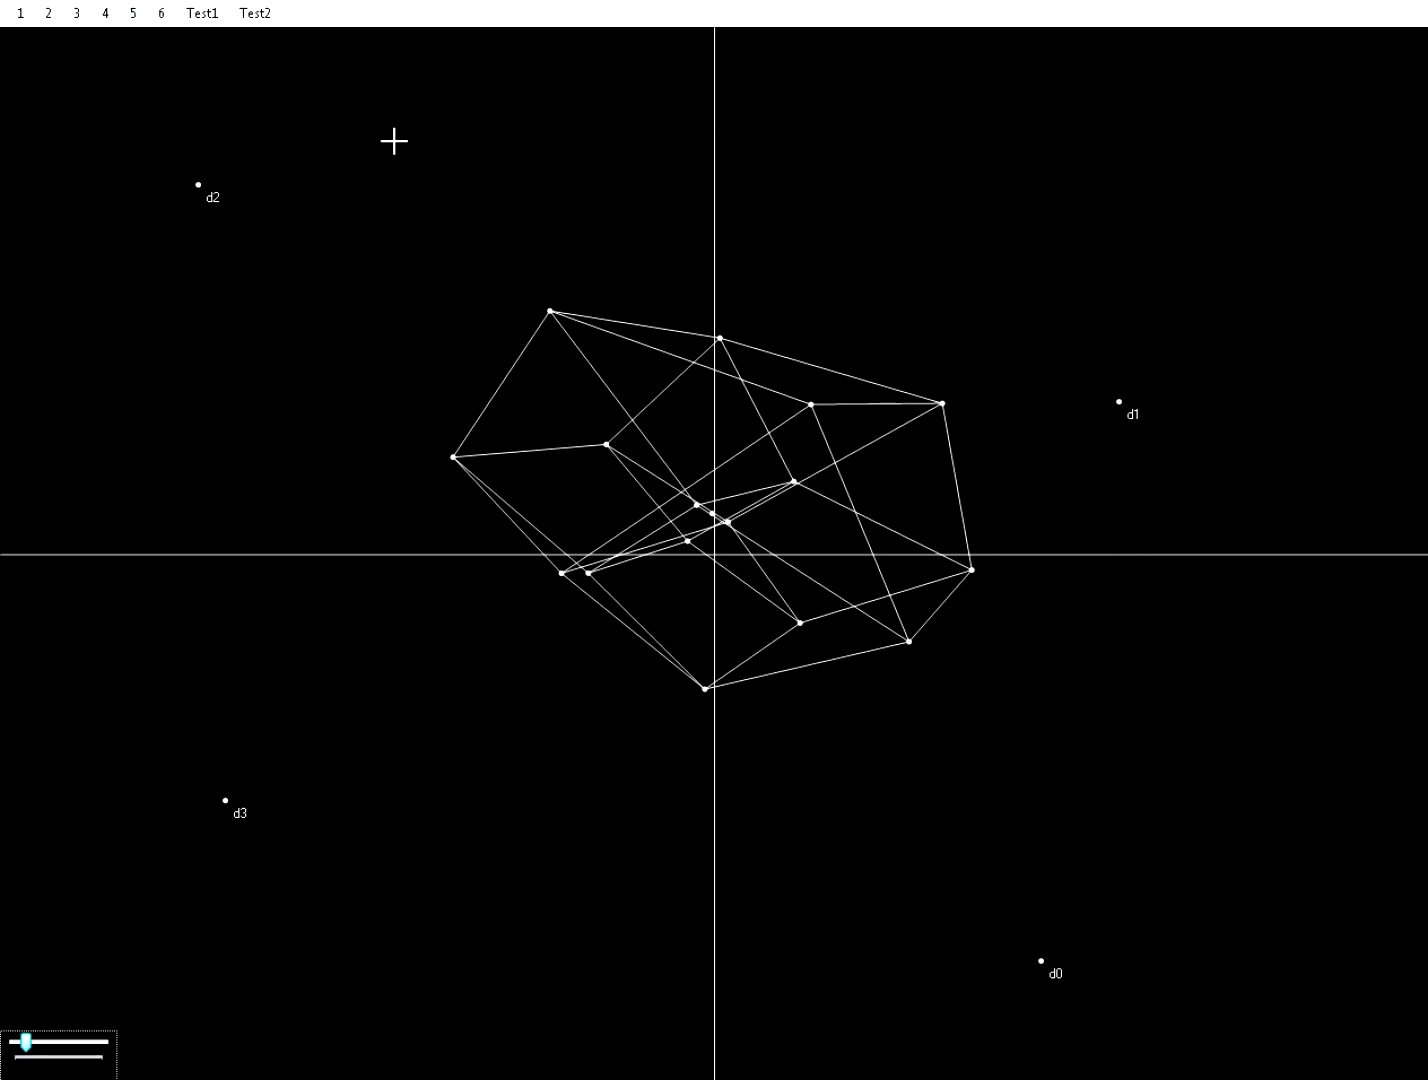
drag(713, 272, 394, 208)
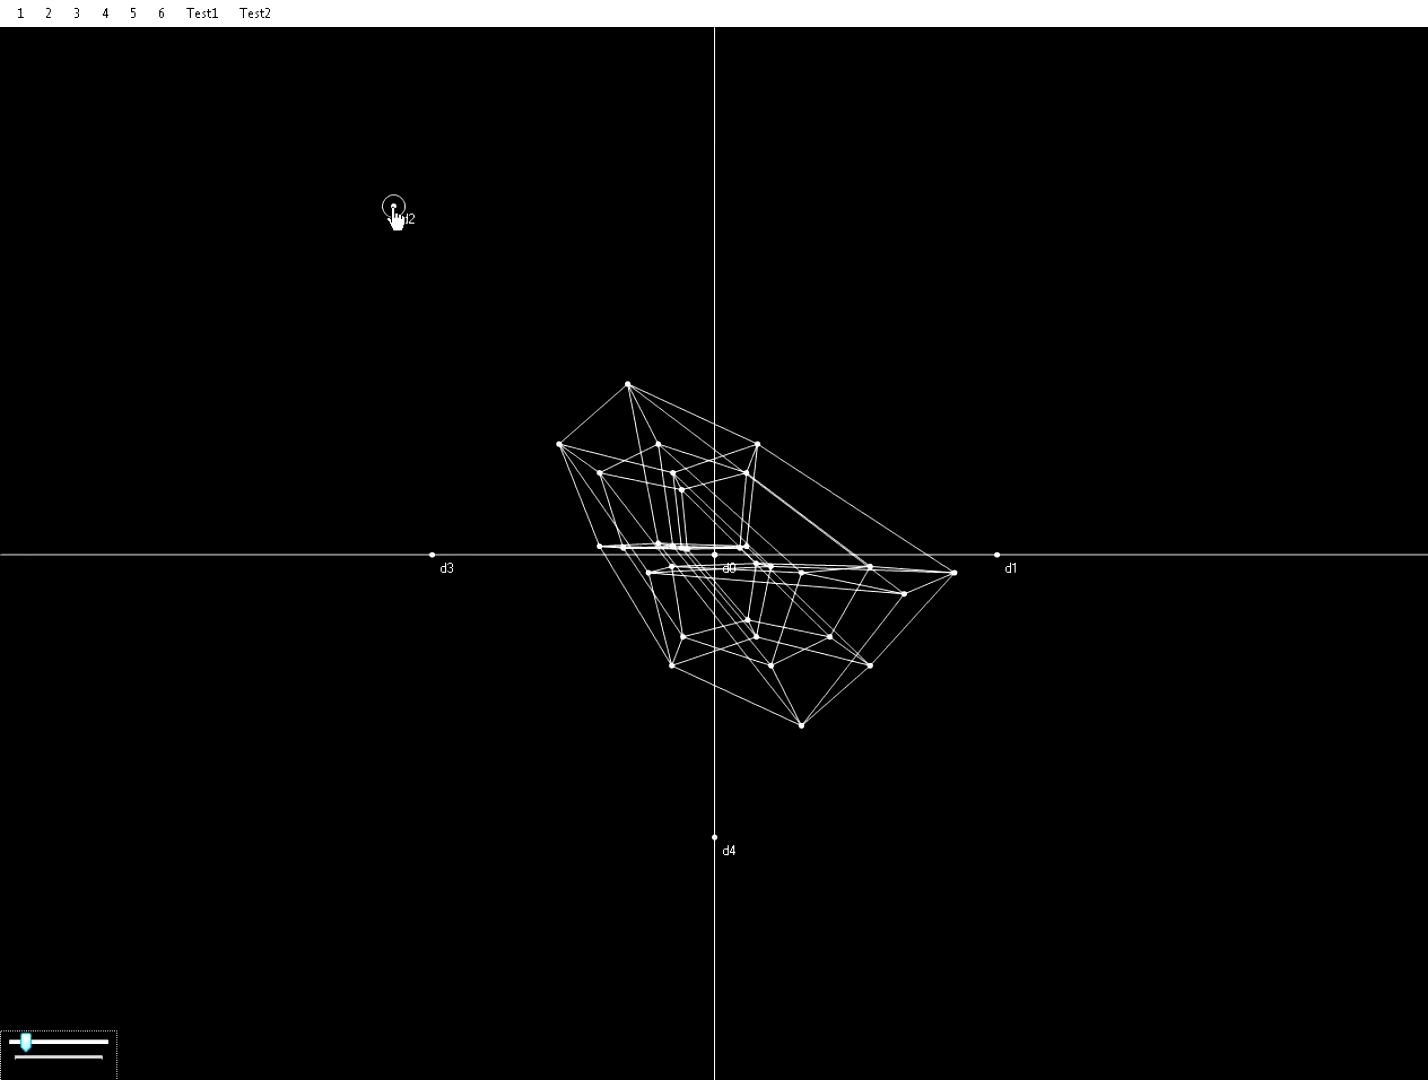
Spread the 5-cube's d3 down-left, d1 down-right, d4 down, and d0 far right.
drag(432, 555, 249, 800)
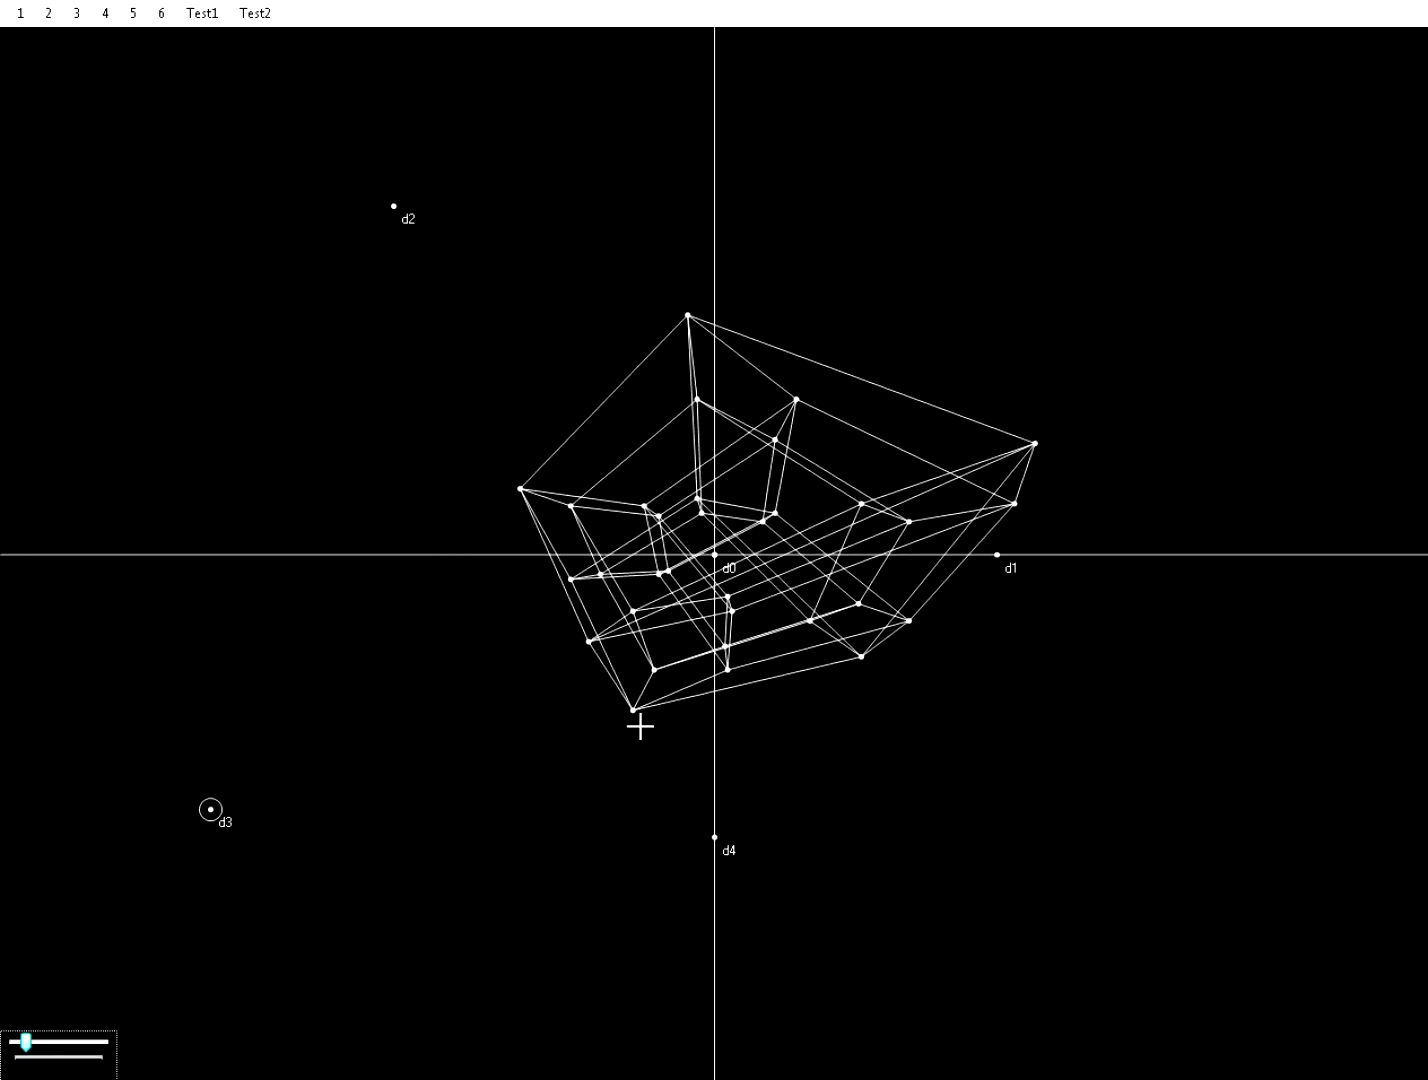
drag(993, 572, 1221, 902)
drag(714, 846, 253, 392)
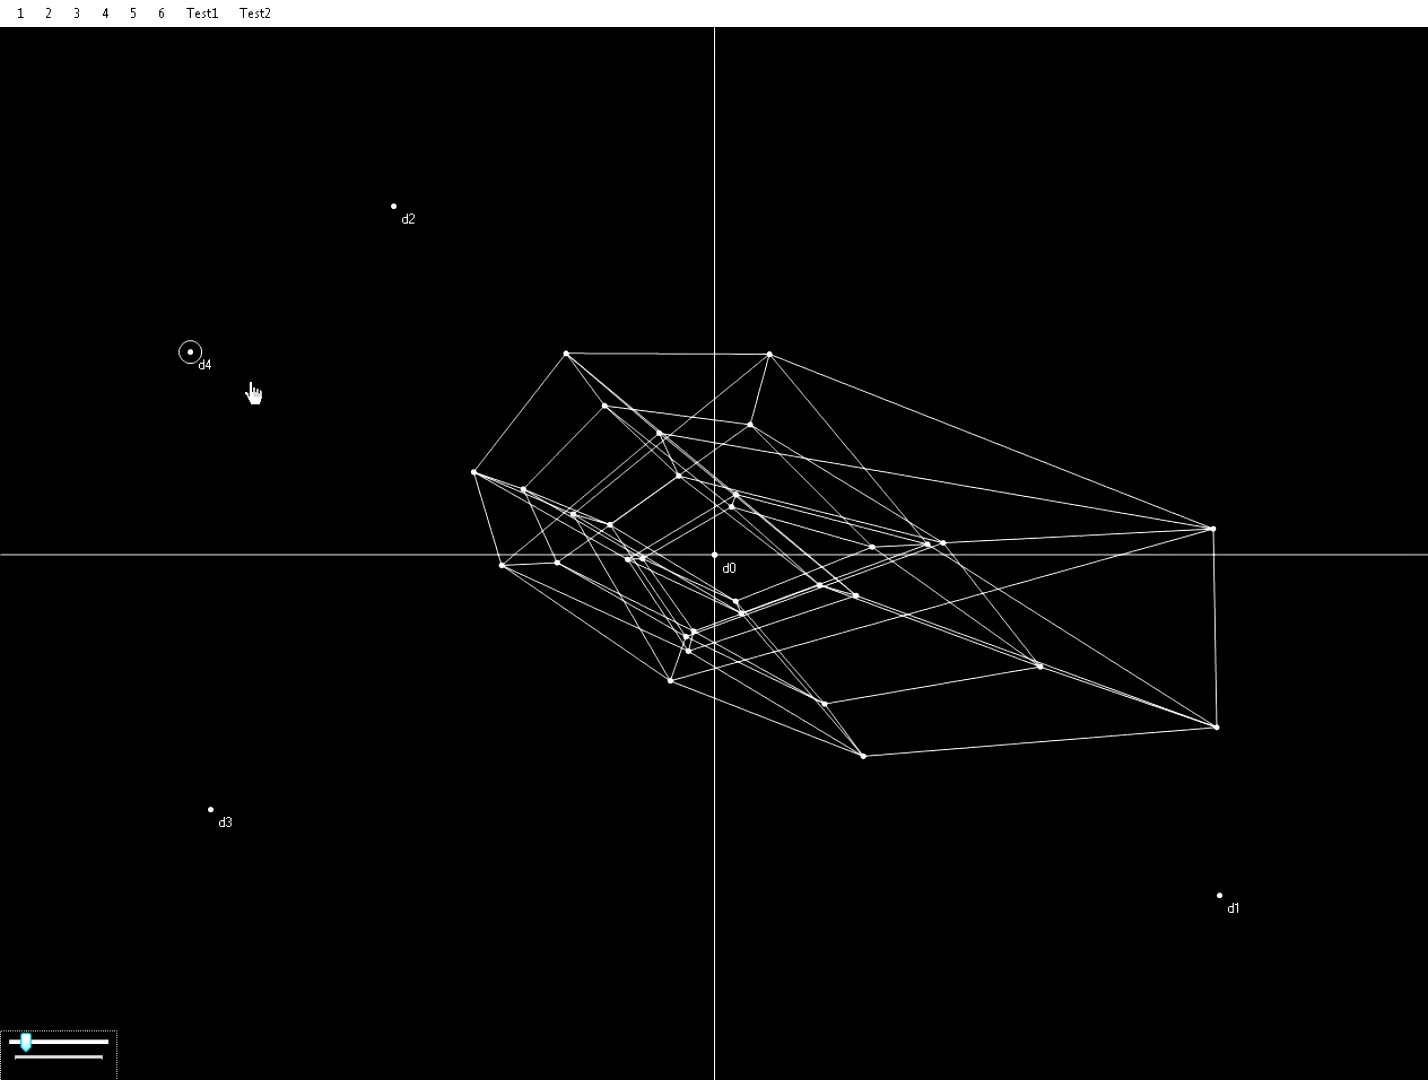
drag(722, 560, 1058, 142)
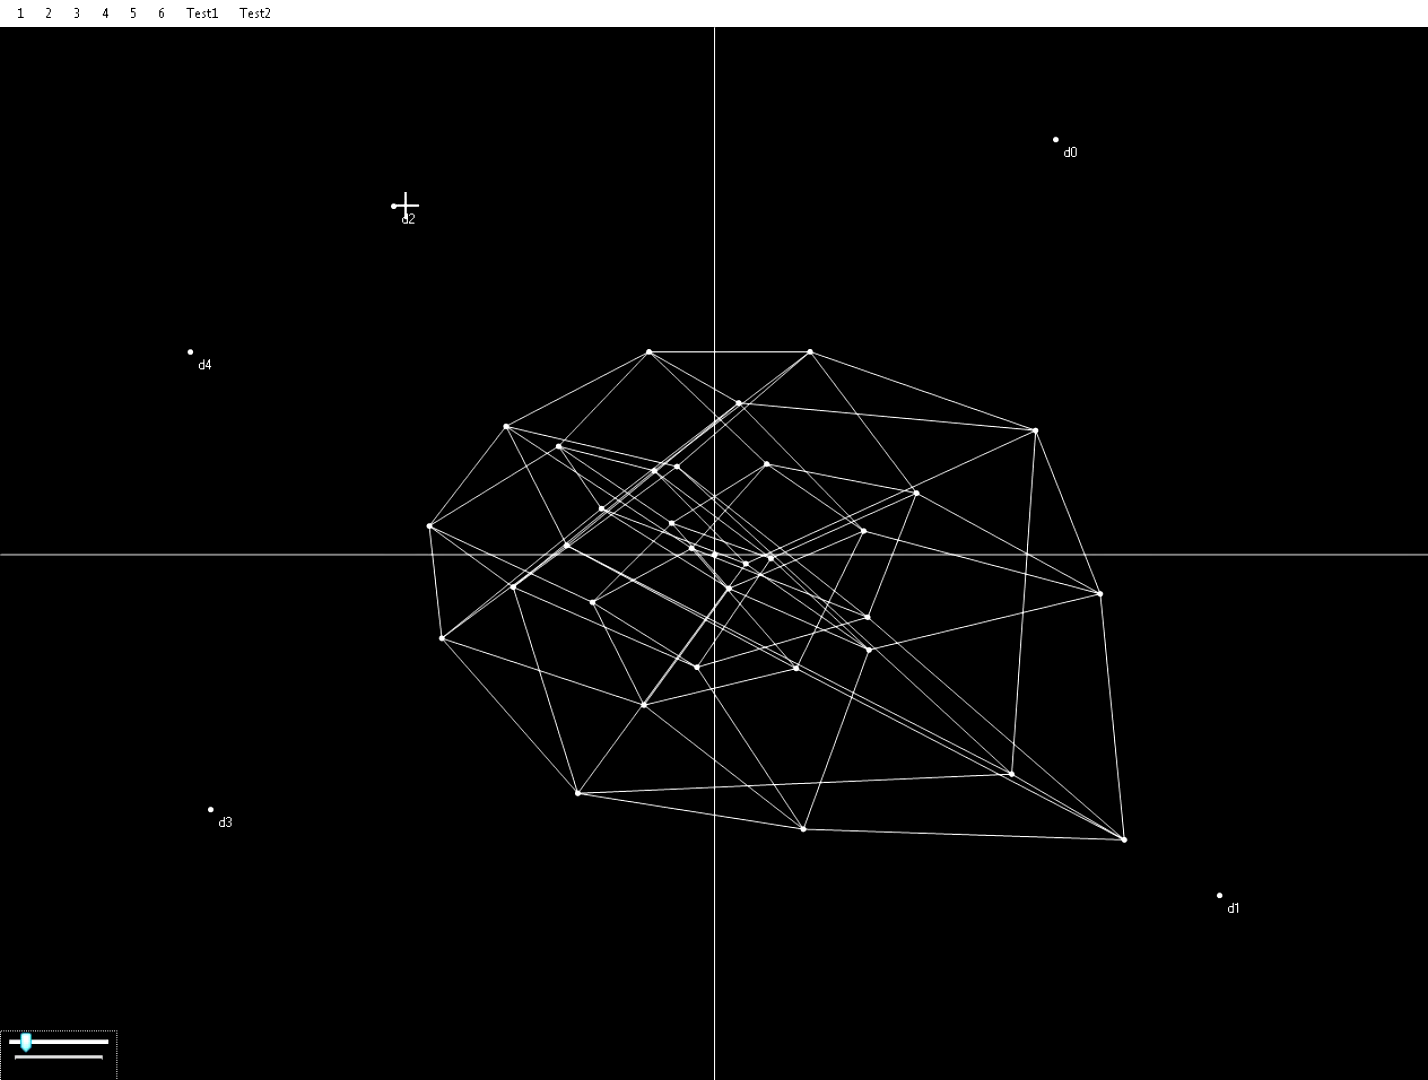
drag(1053, 142, 1207, 138)
Reposition d2, d4, d3 and d1, then enlarge the scale until the wireframe overflows the canvas.
drag(383, 197, 741, 93)
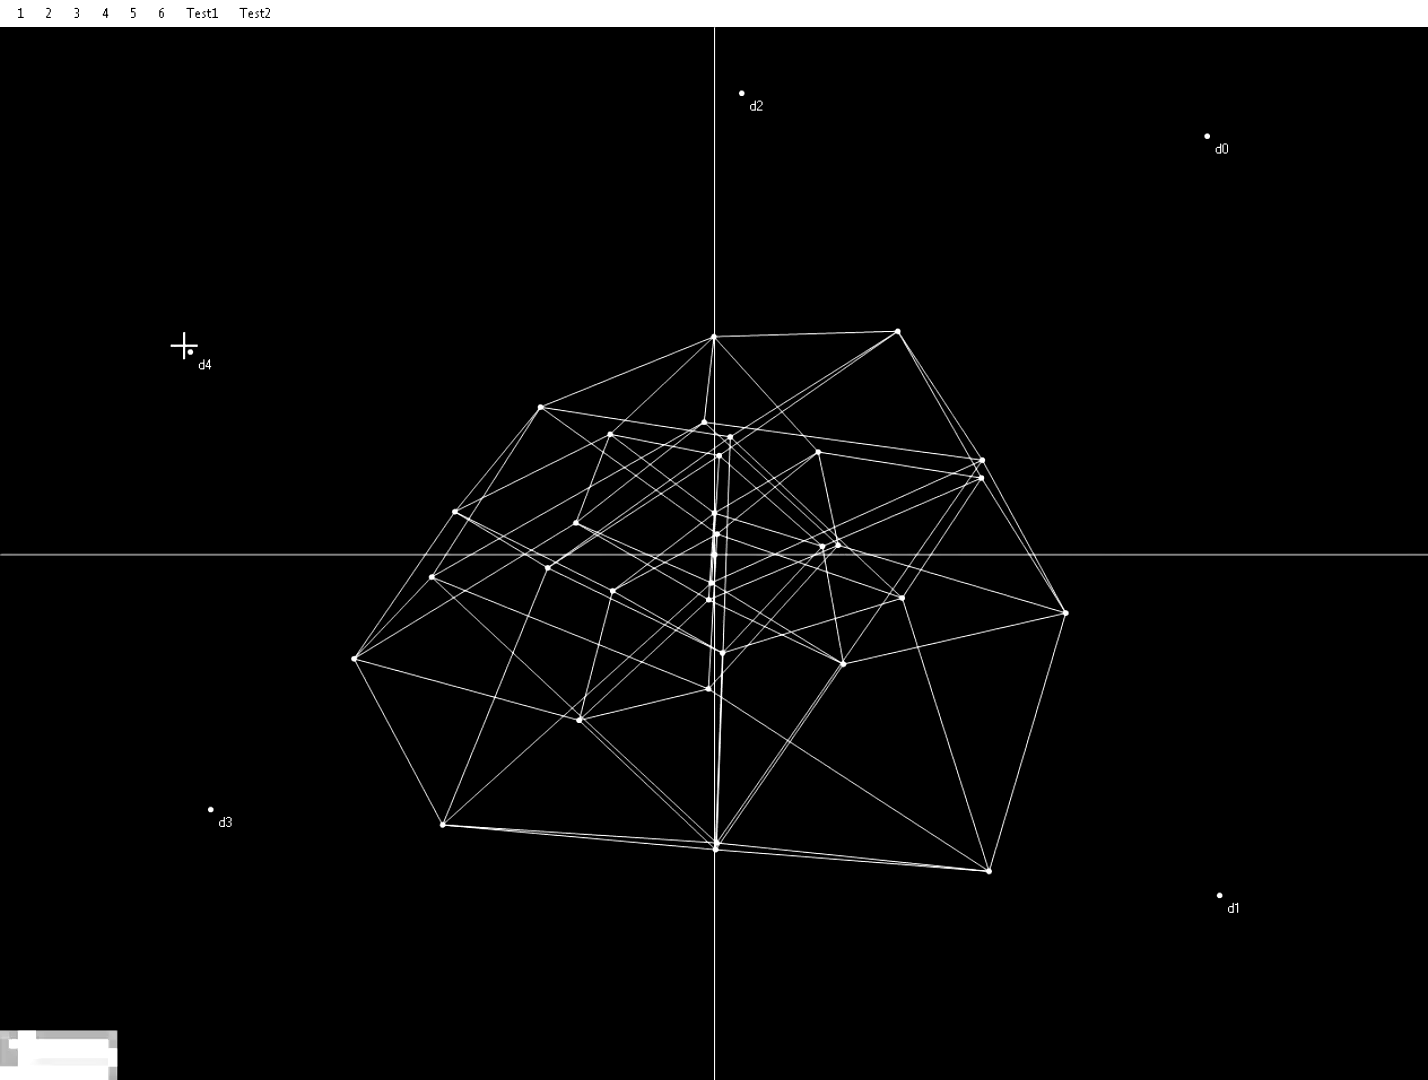
drag(188, 345, 233, 182)
drag(741, 94, 997, 94)
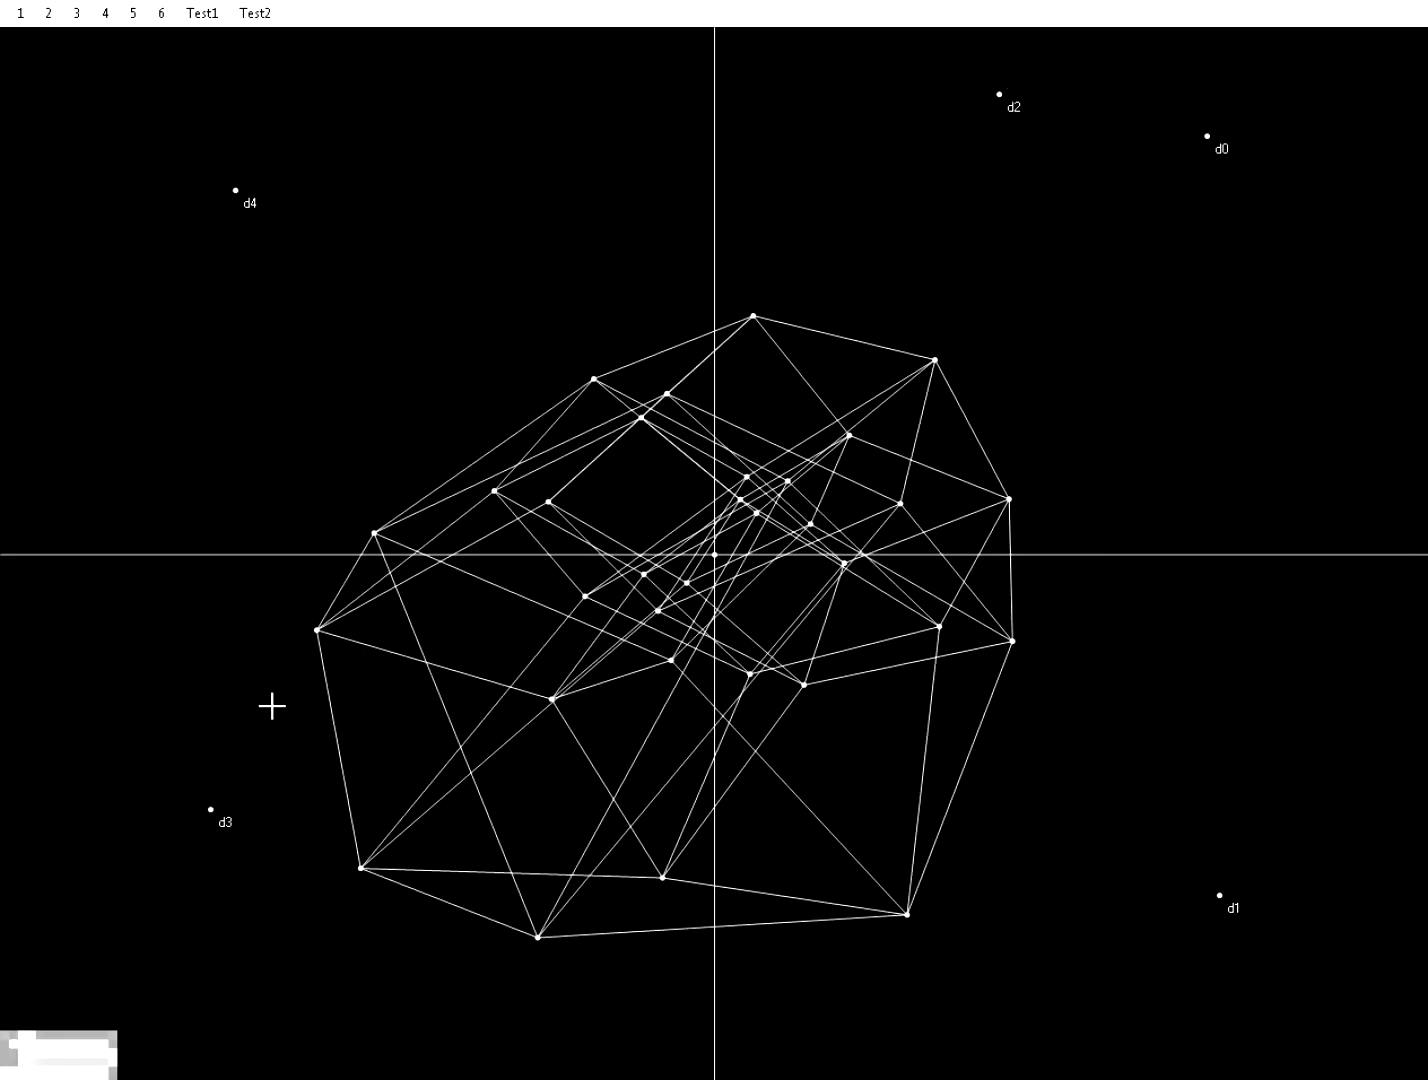
drag(211, 812, 112, 620)
drag(1220, 897, 1253, 960)
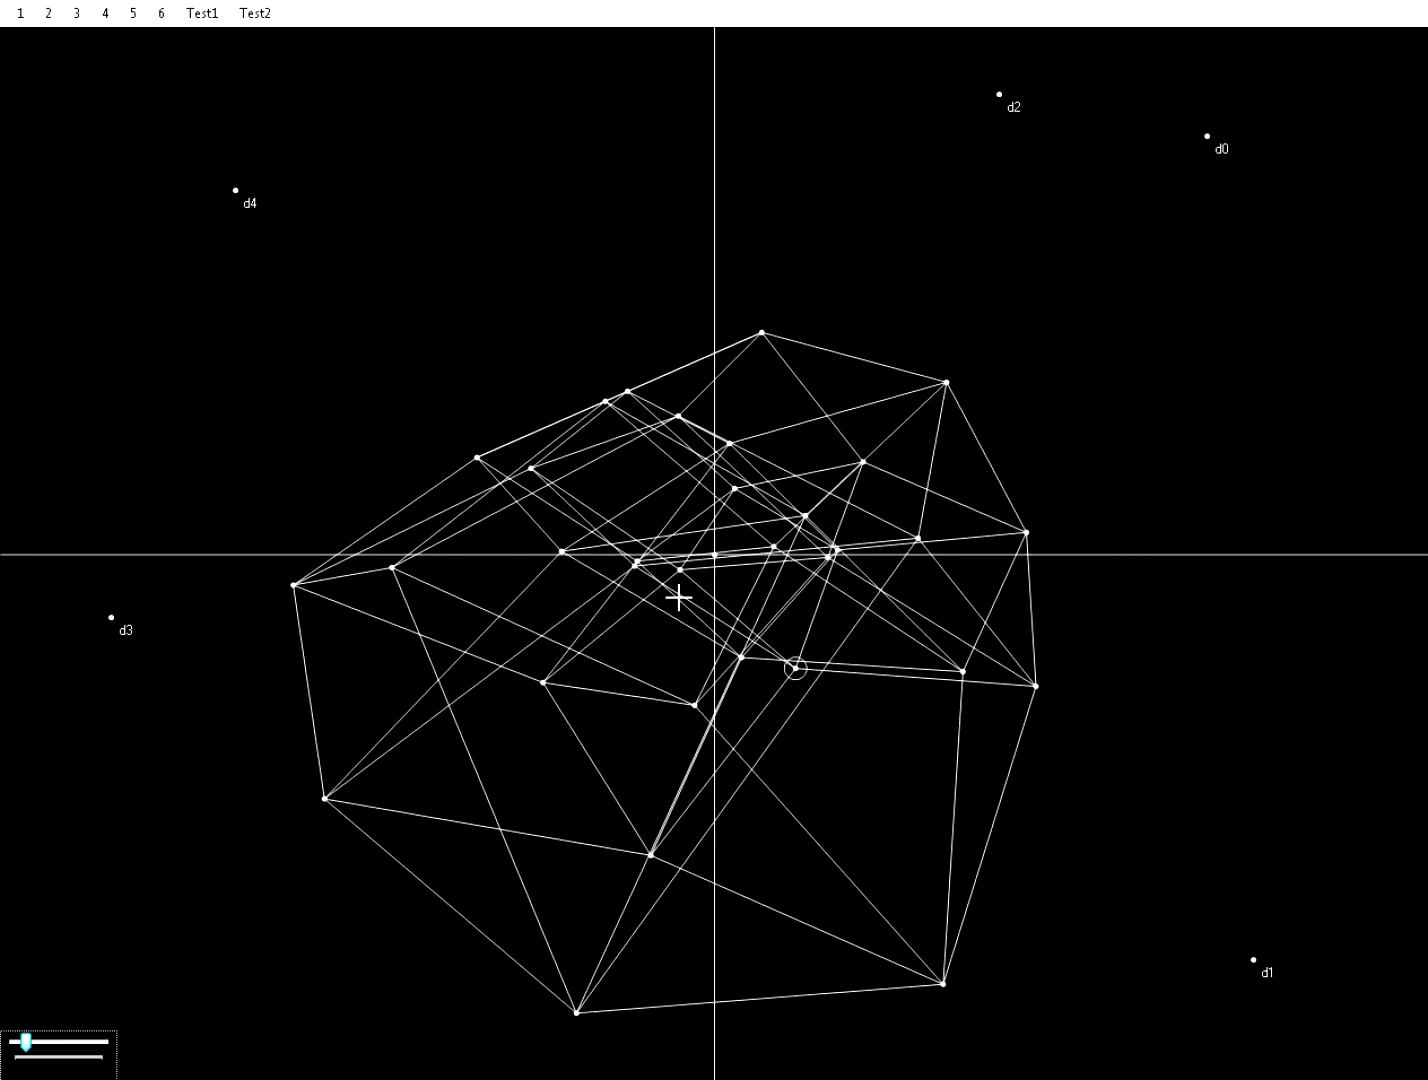
drag(724, 558, 640, 490)
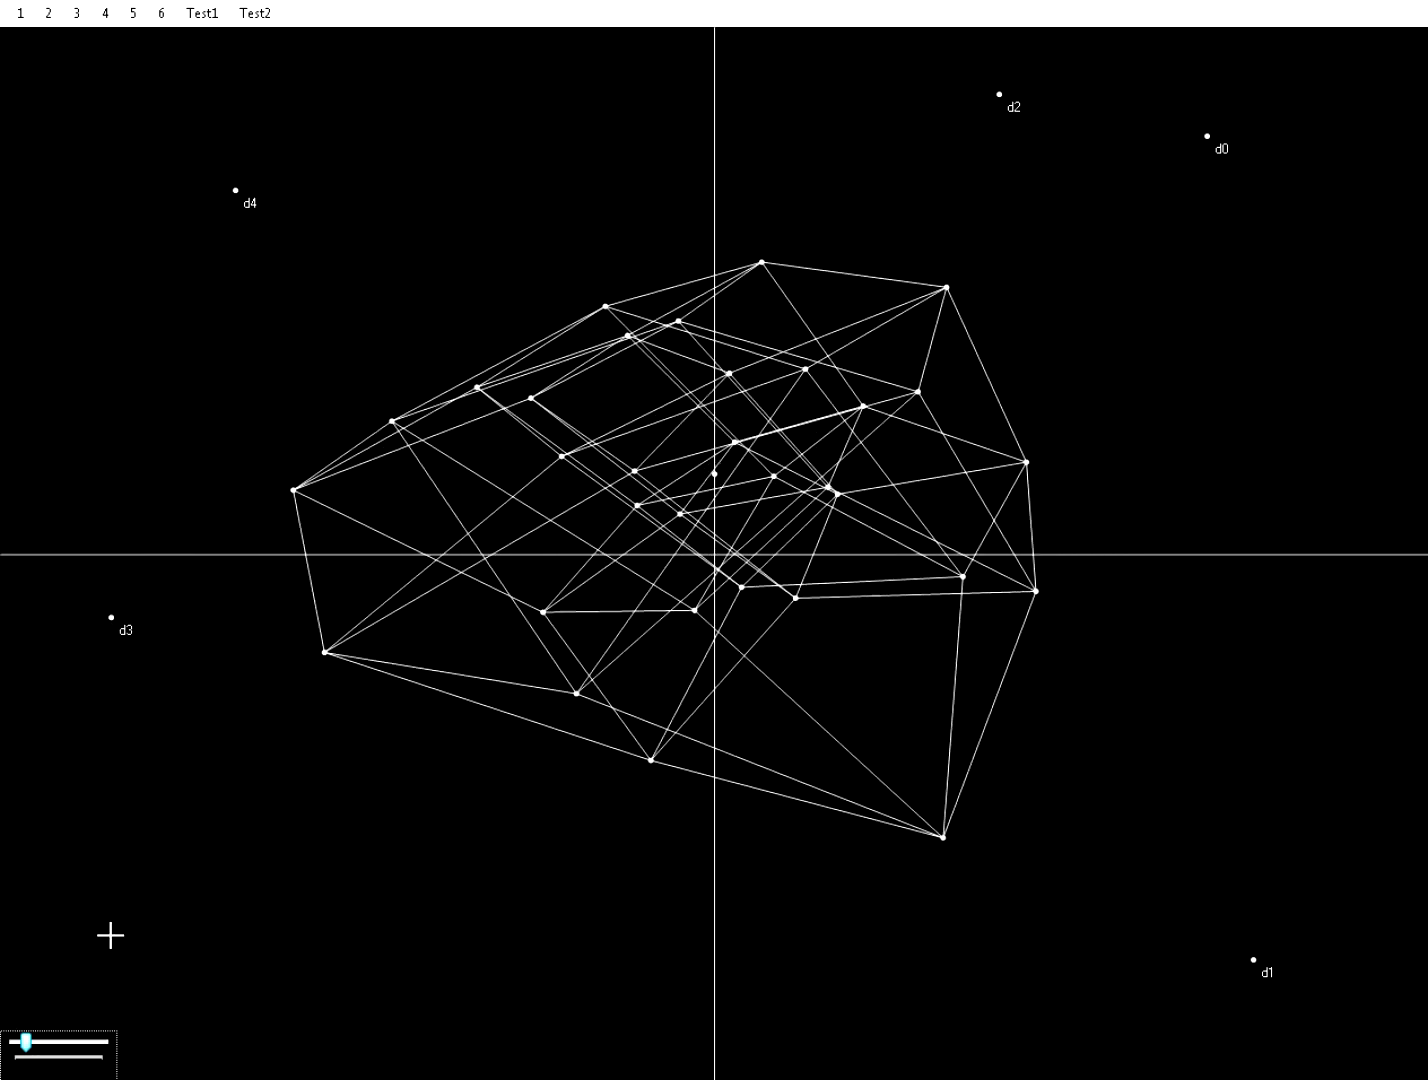
mouse_move(29, 1055)
mouse_down()
mouse_move(70, 1056)
mouse_move(55, 1051)
mouse_up()
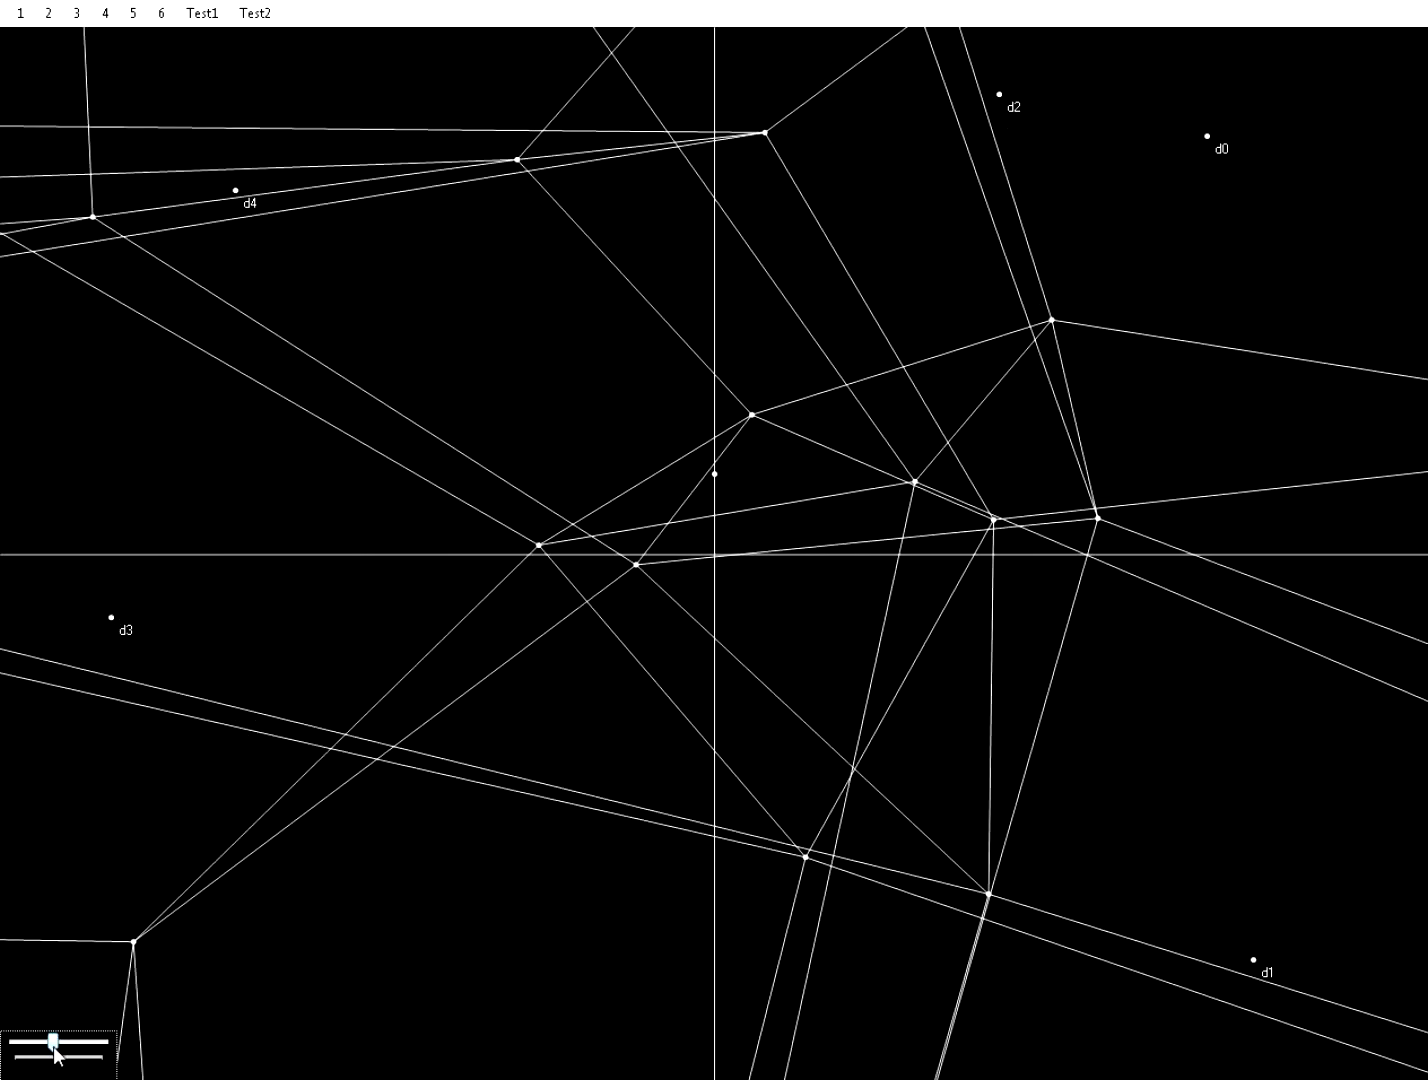
Shift the centre point up-right and drop the scale so the 5-cube wireframe fits again.
drag(54, 1046, 60, 1044)
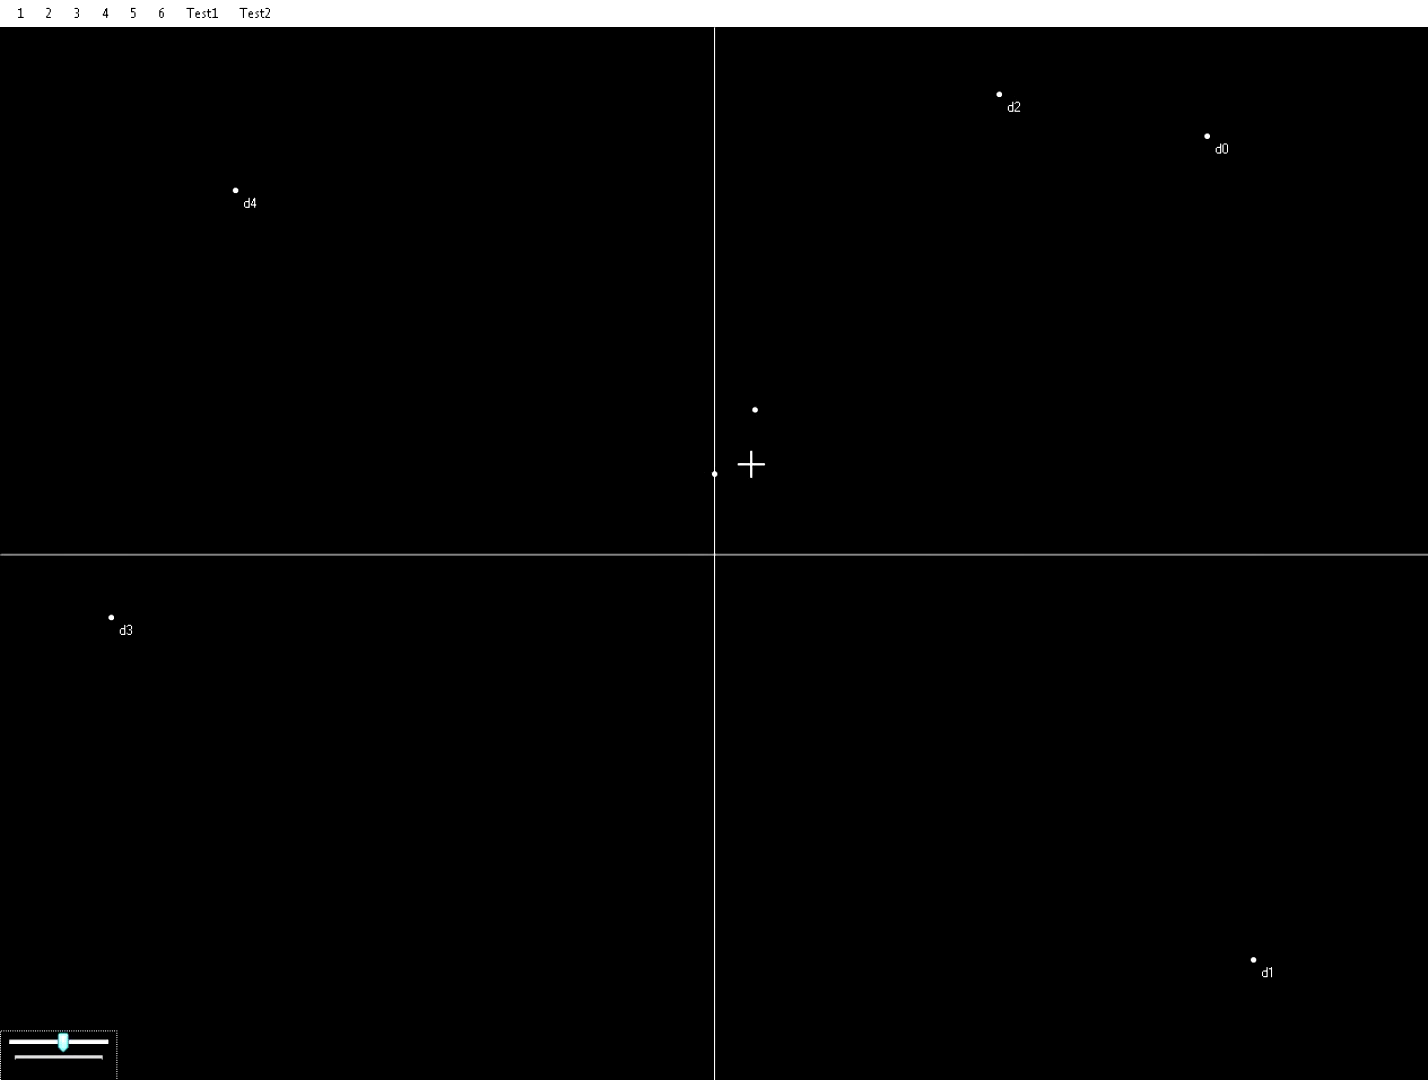
drag(578, 617, 625, 521)
click(30, 1045)
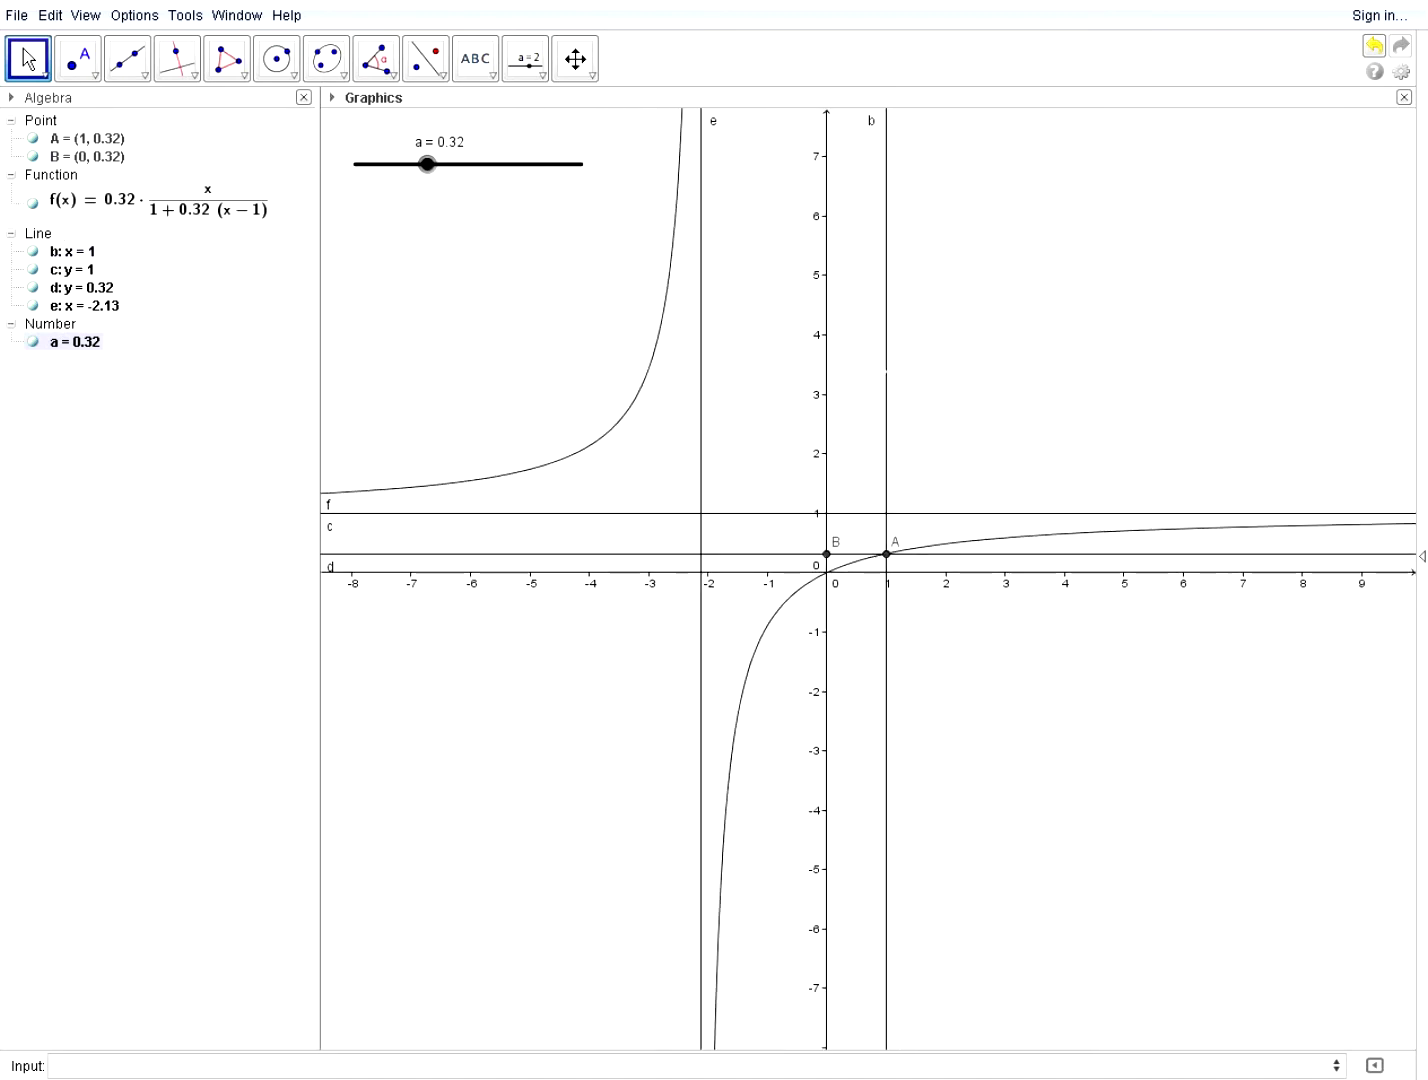
Zoom the Graphics view to frame the curve and raise slider a from 0.32 to 0.49.
scroll(757, 645, up, 4)
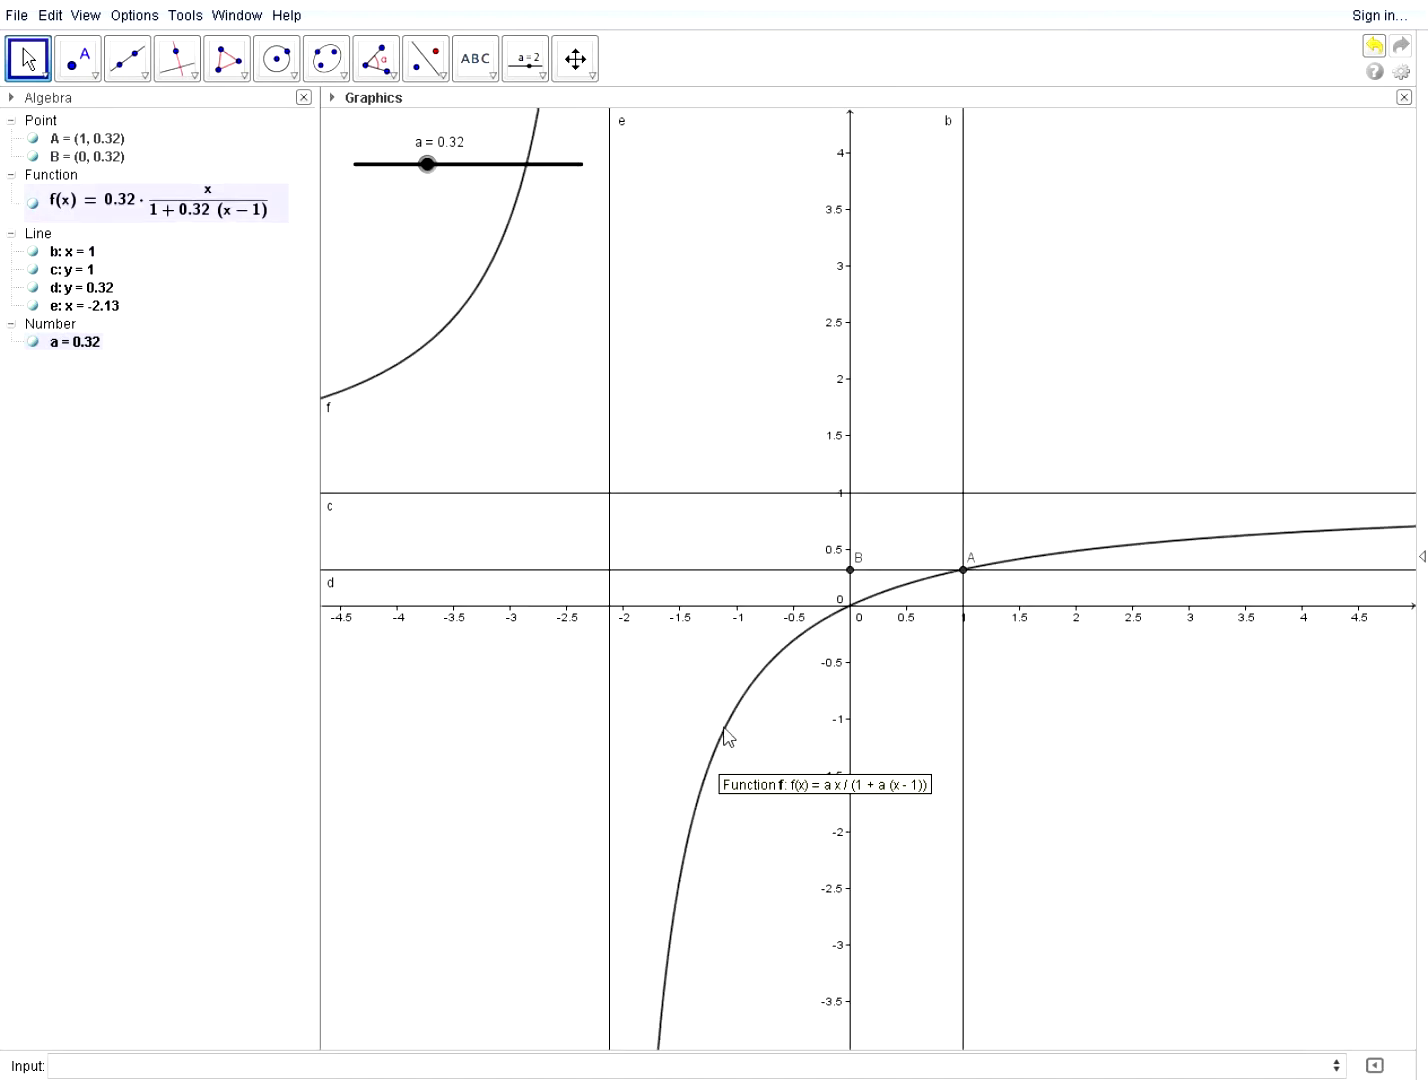
scroll(682, 666, down, 6)
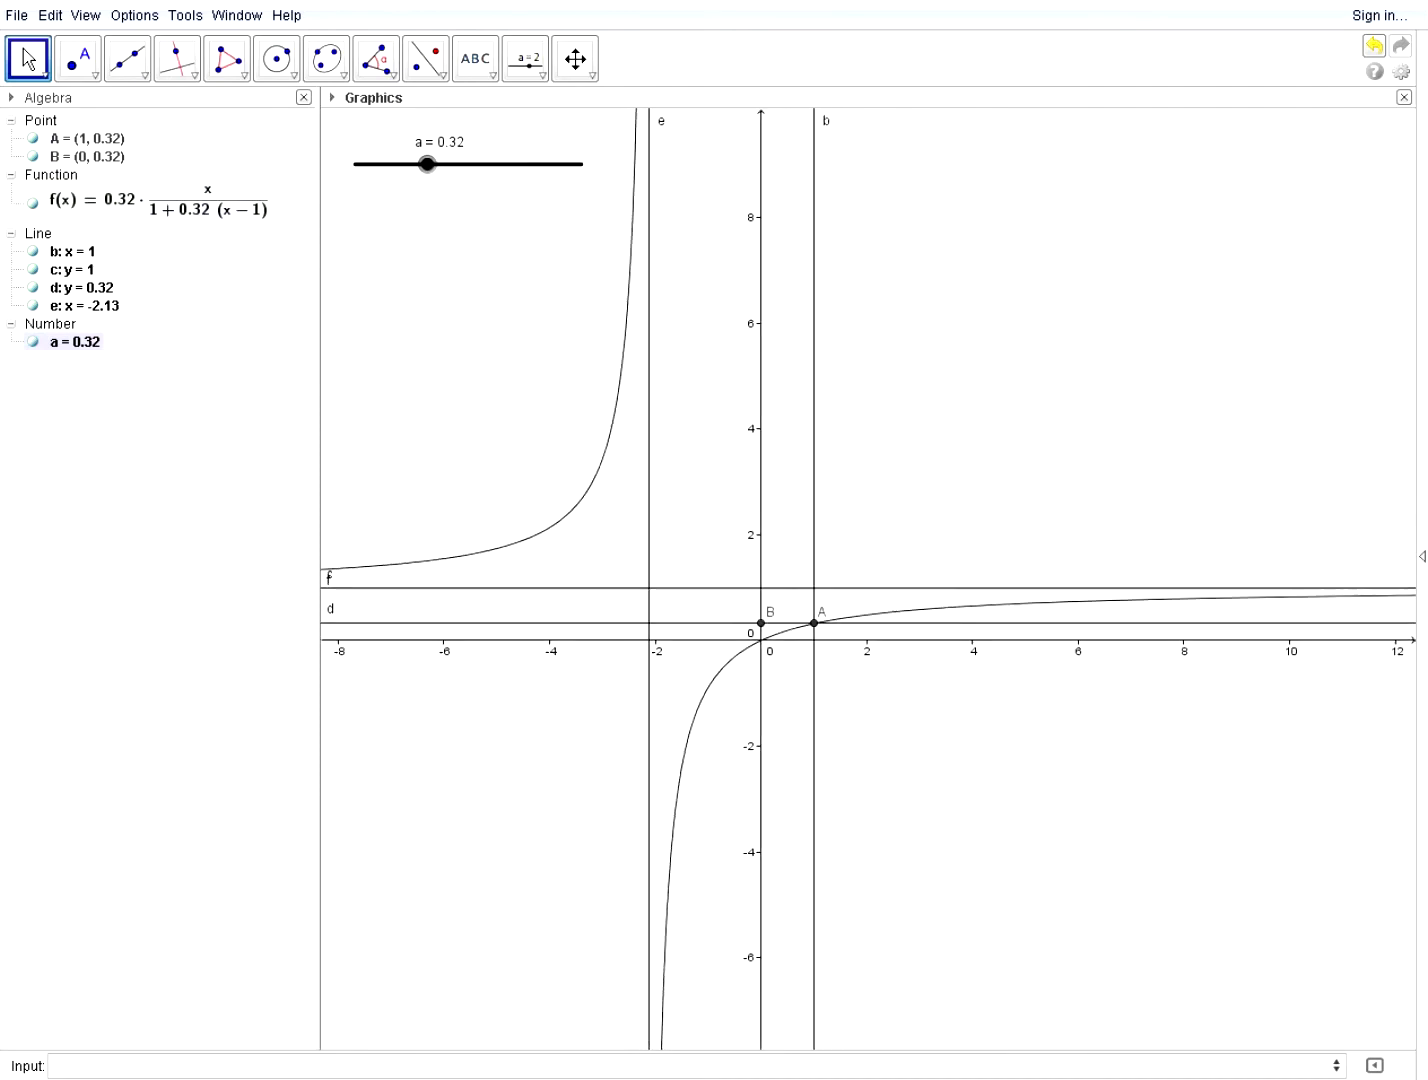
scroll(652, 470, down, 5)
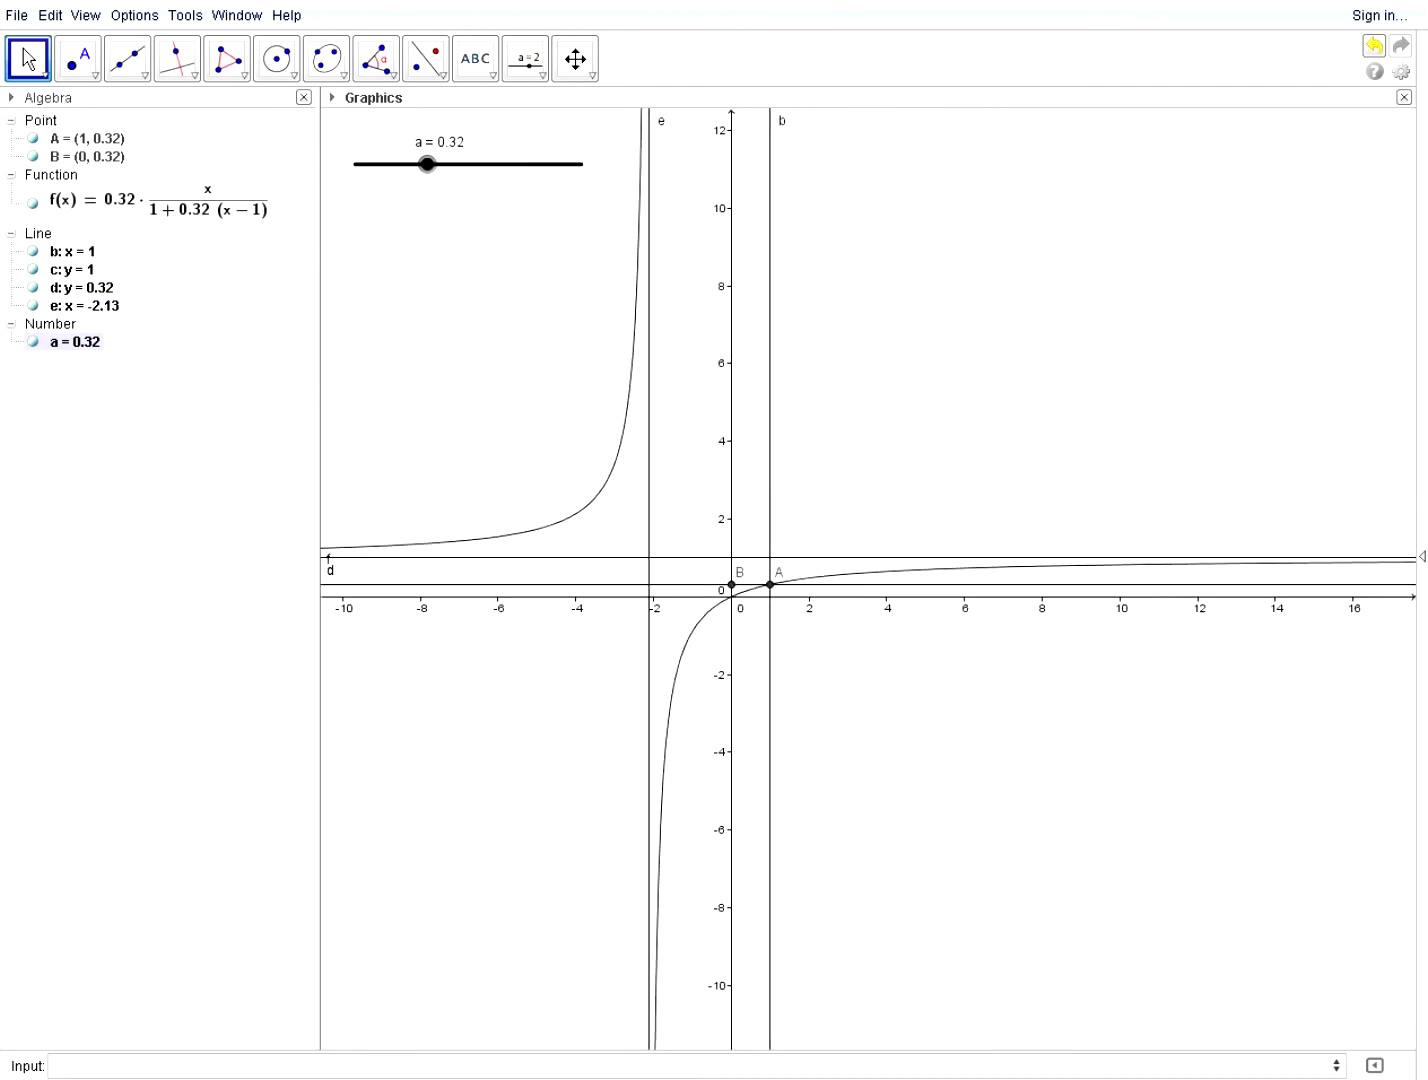
scroll(656, 478, down, 1)
scroll(656, 478, up, 1)
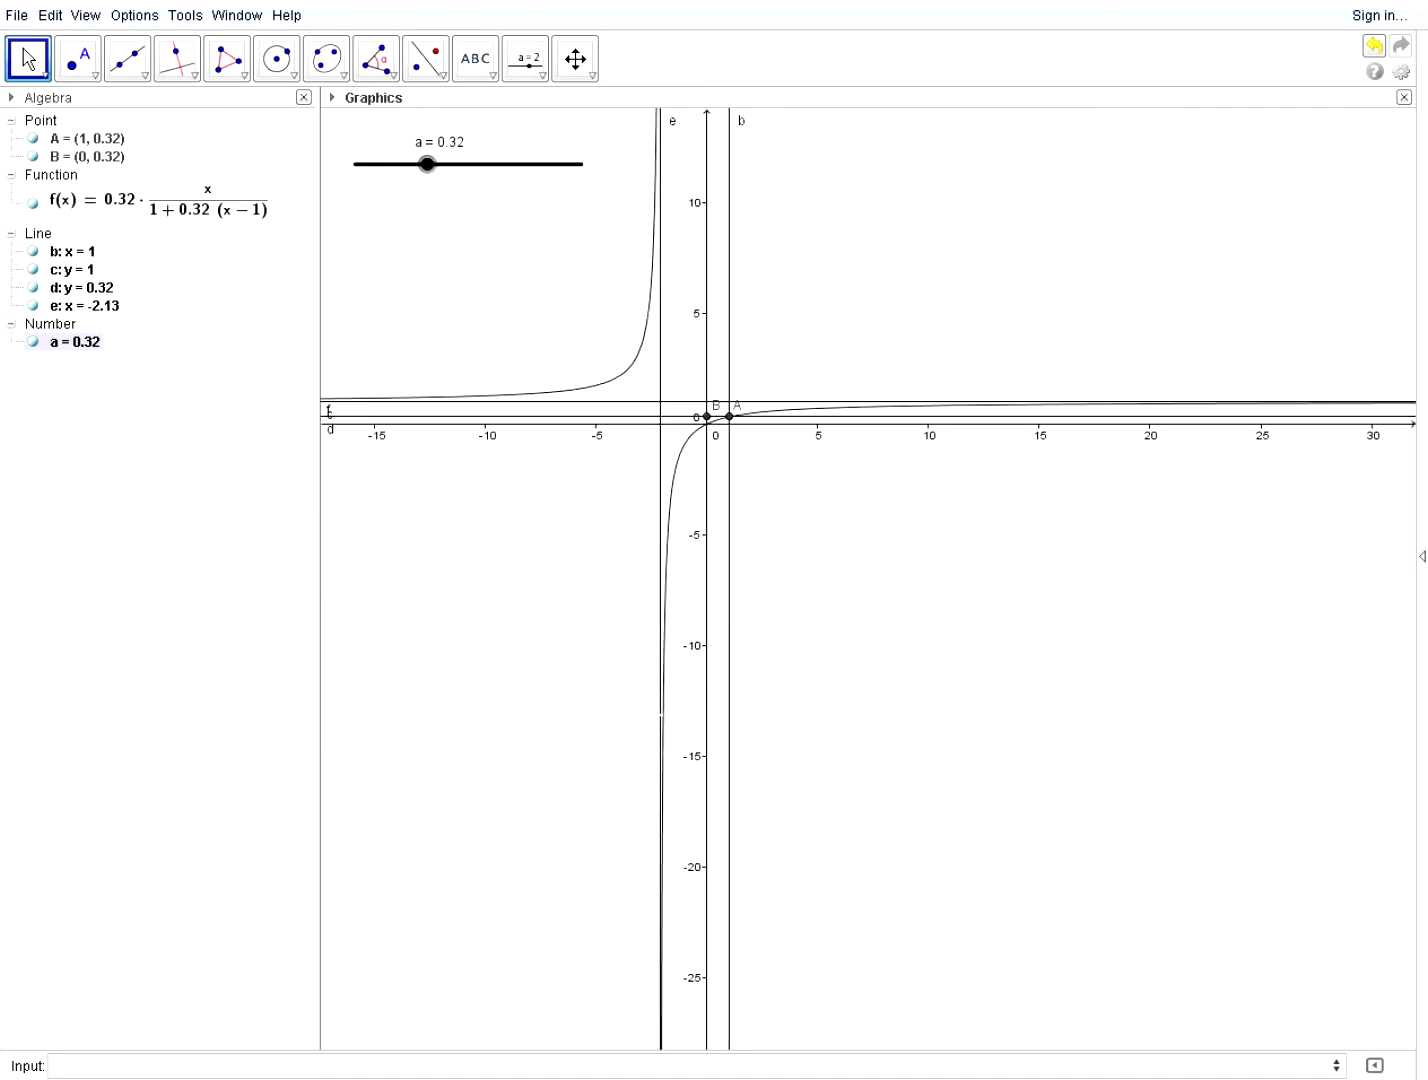
scroll(656, 478, down, 2)
scroll(656, 478, up, 2)
scroll(645, 450, up, 5)
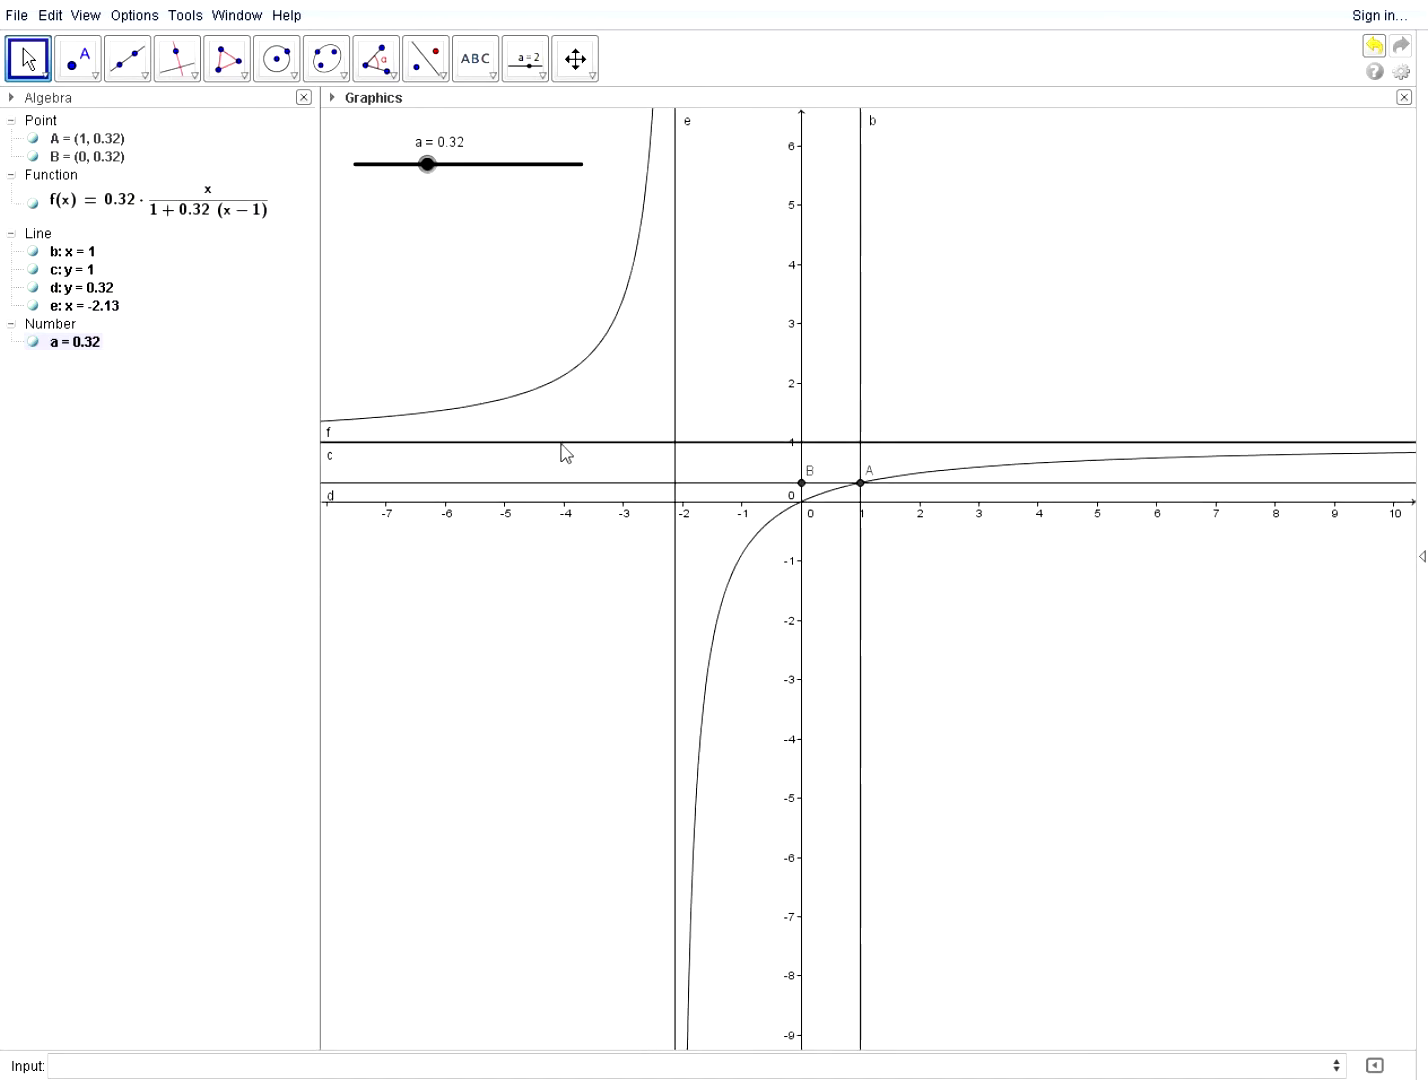
scroll(566, 447, down, 1)
scroll(566, 447, up, 1)
scroll(508, 495, down, 2)
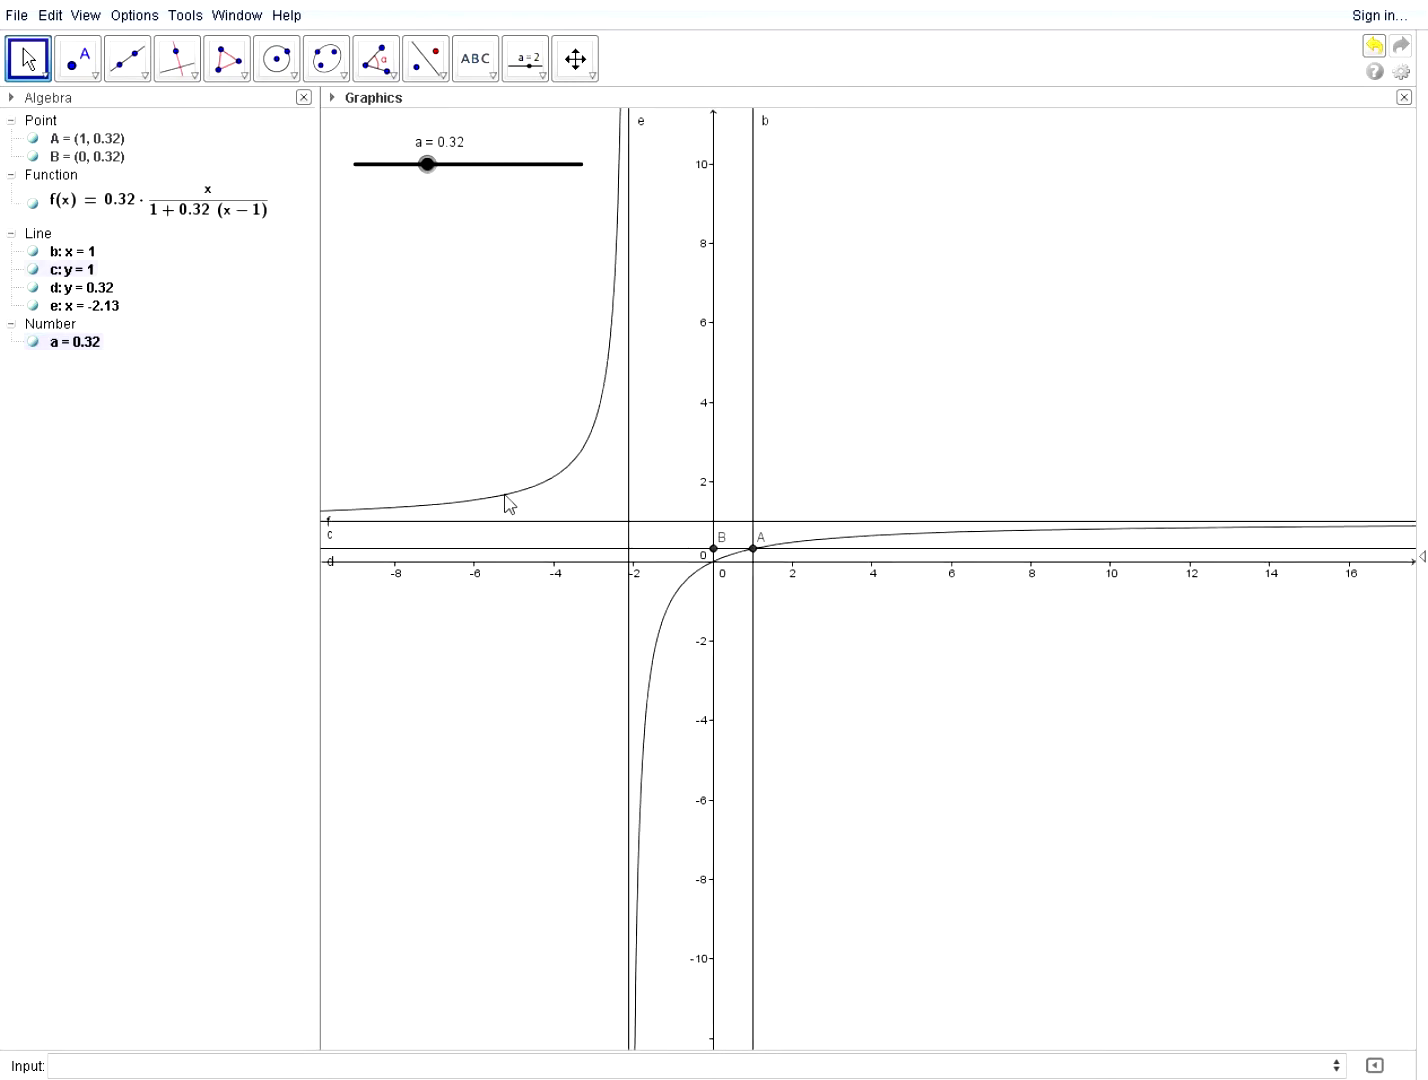
scroll(508, 495, up, 2)
scroll(628, 495, up, 1)
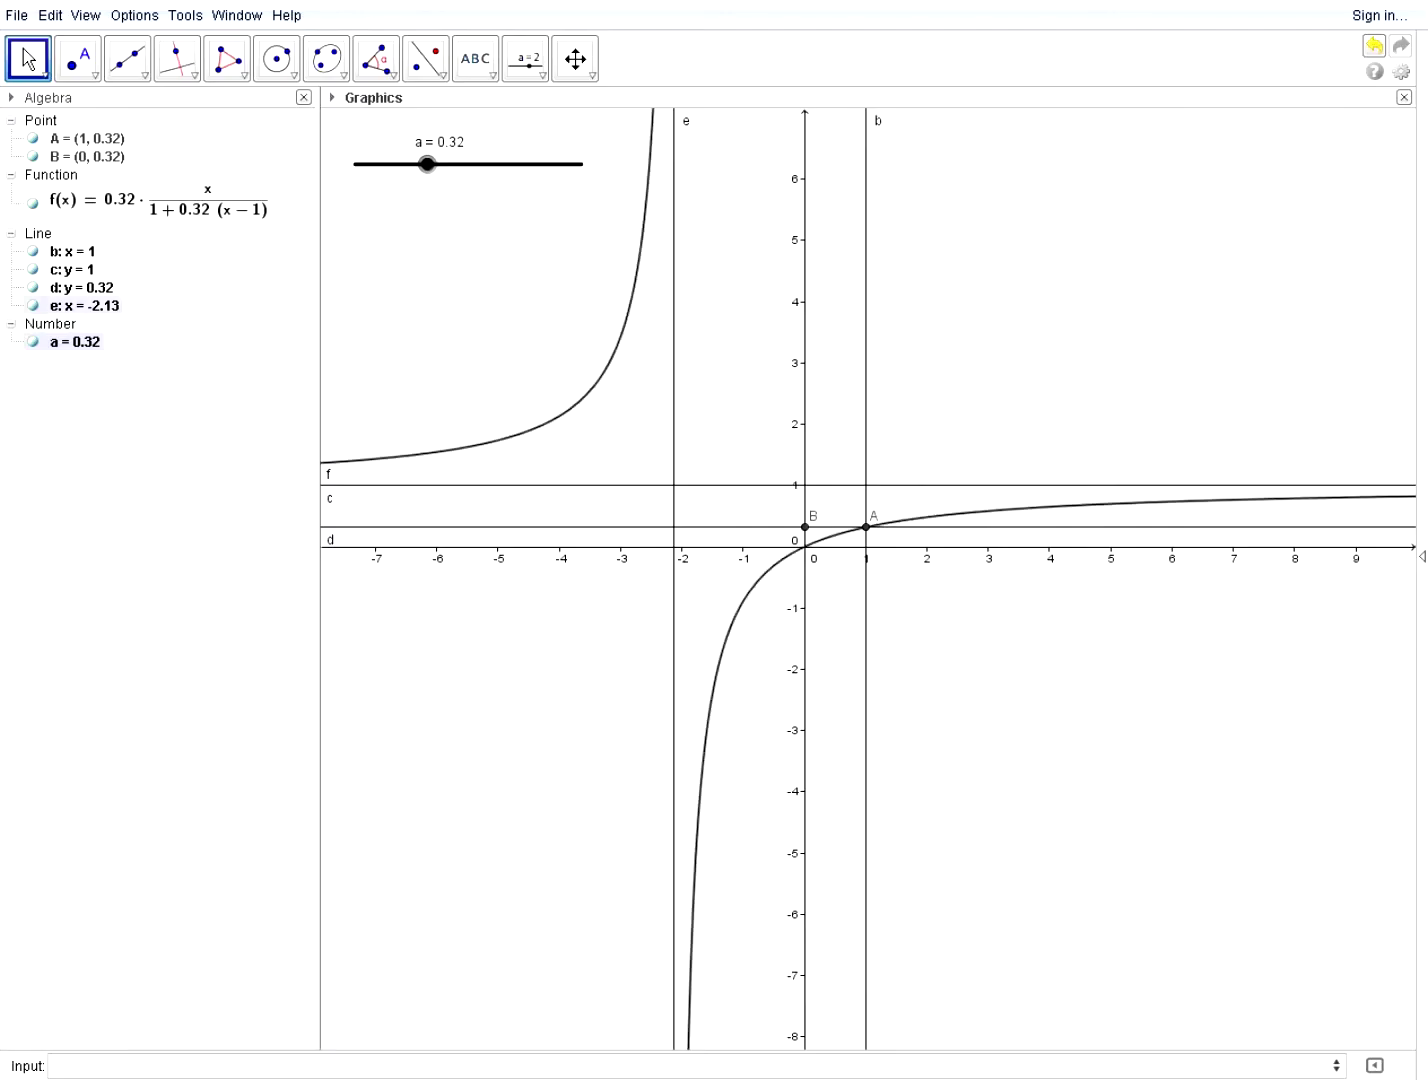
drag(435, 175, 470, 174)
Readjust the zoom and raise slider a further to 0.54.
scroll(684, 307, up, 1)
scroll(791, 545, up, 10)
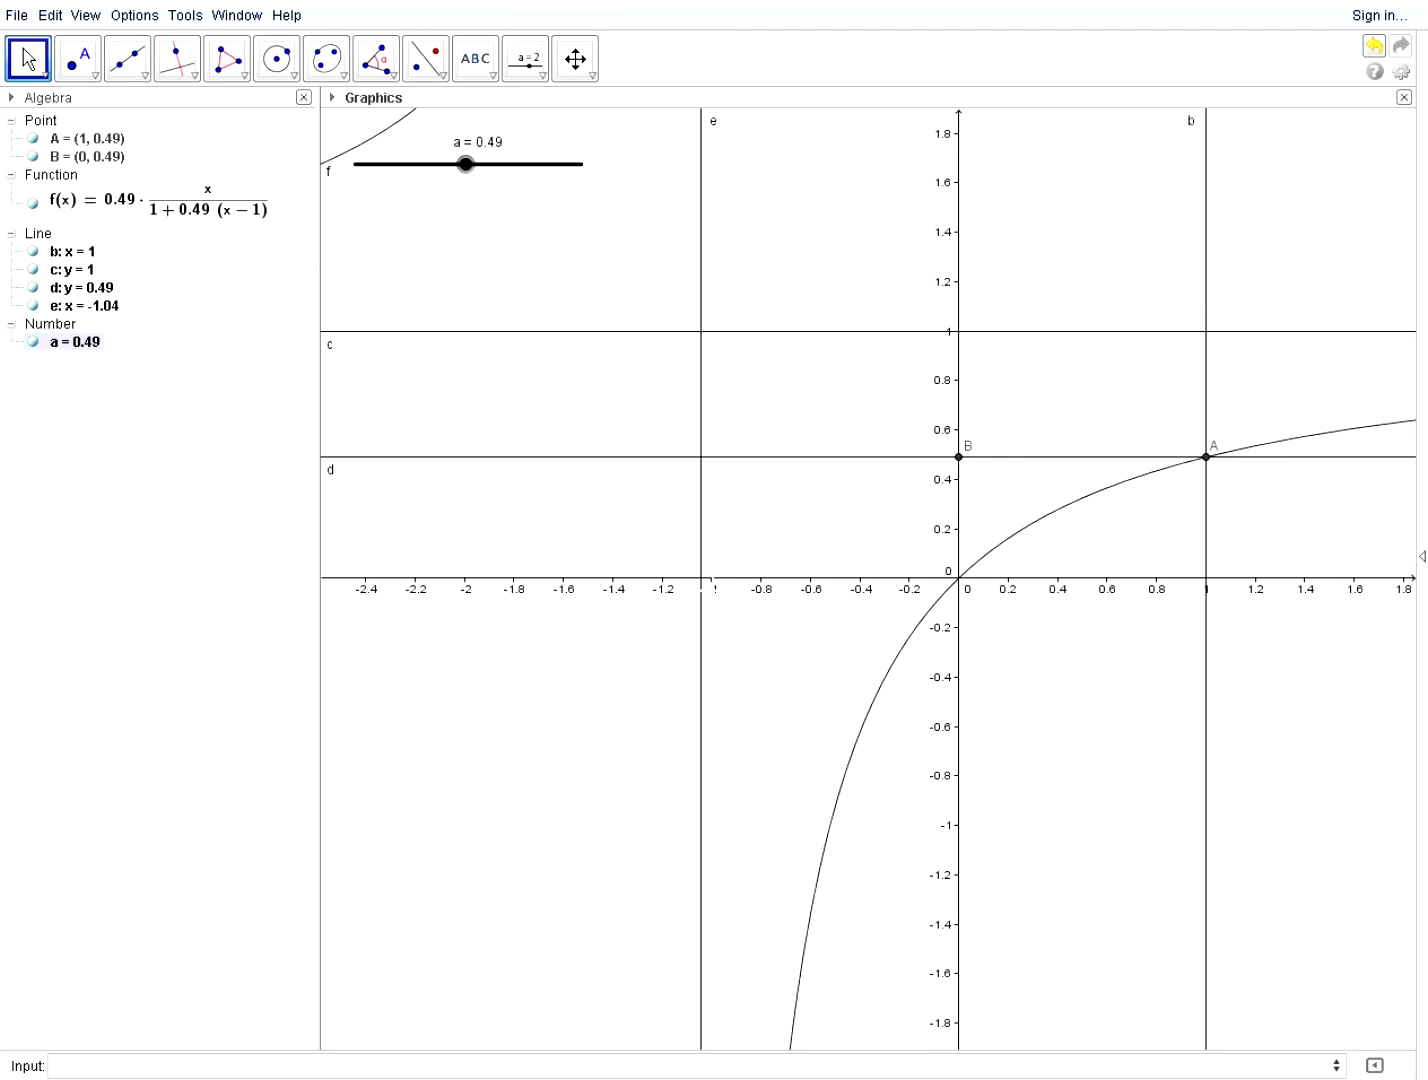
scroll(692, 578, down, 6)
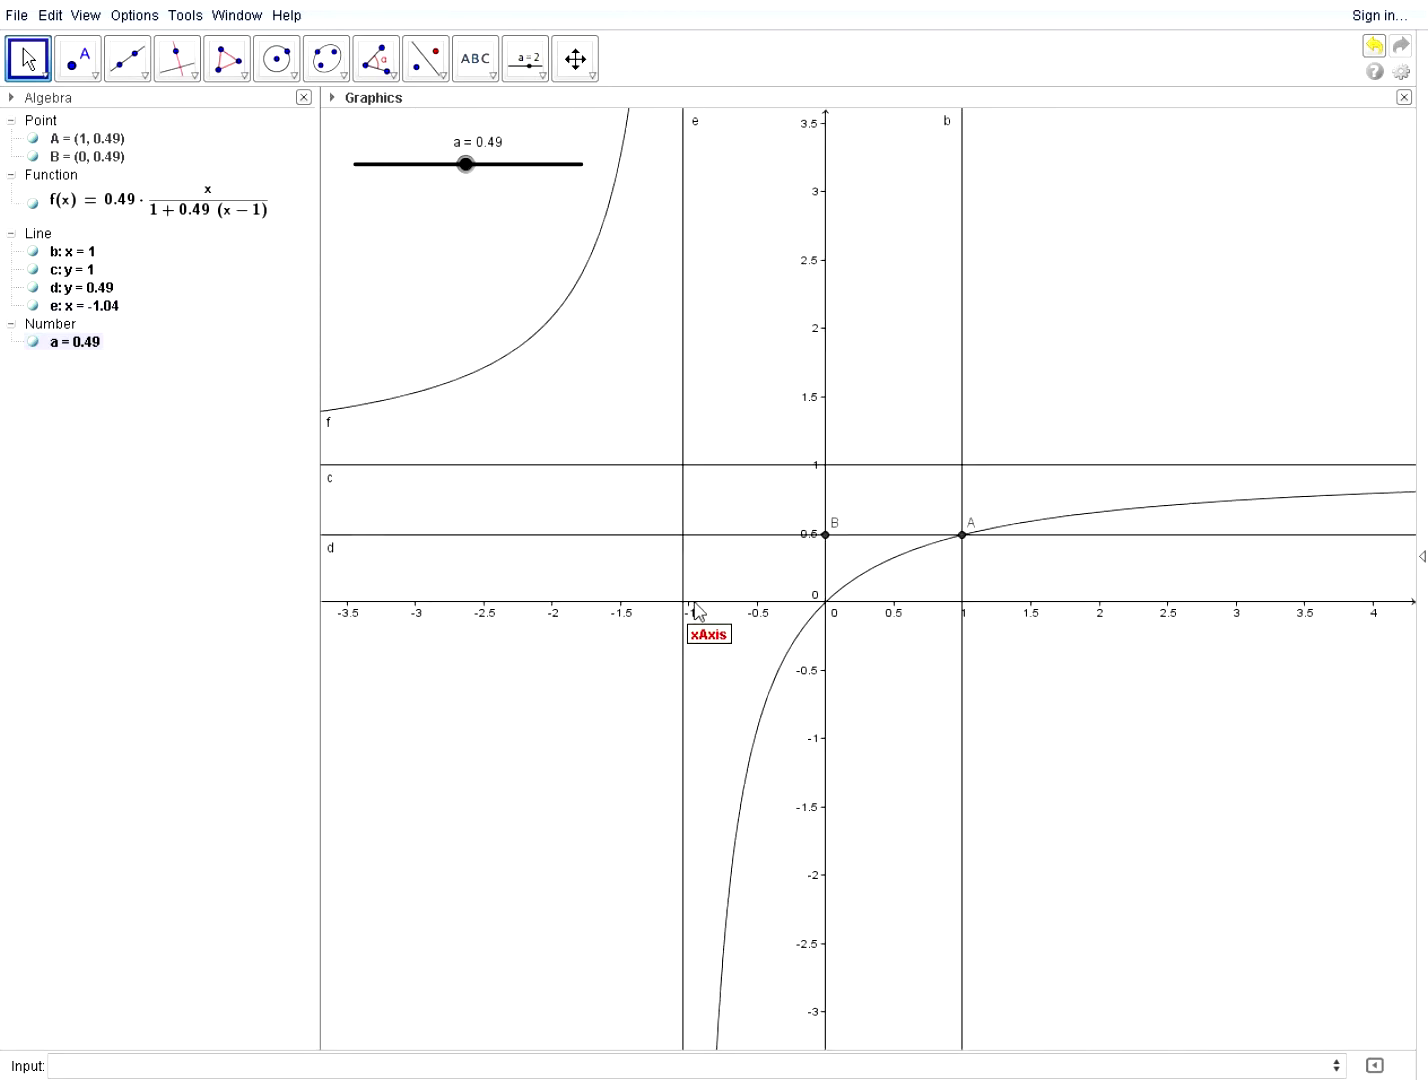
drag(465, 164, 470, 168)
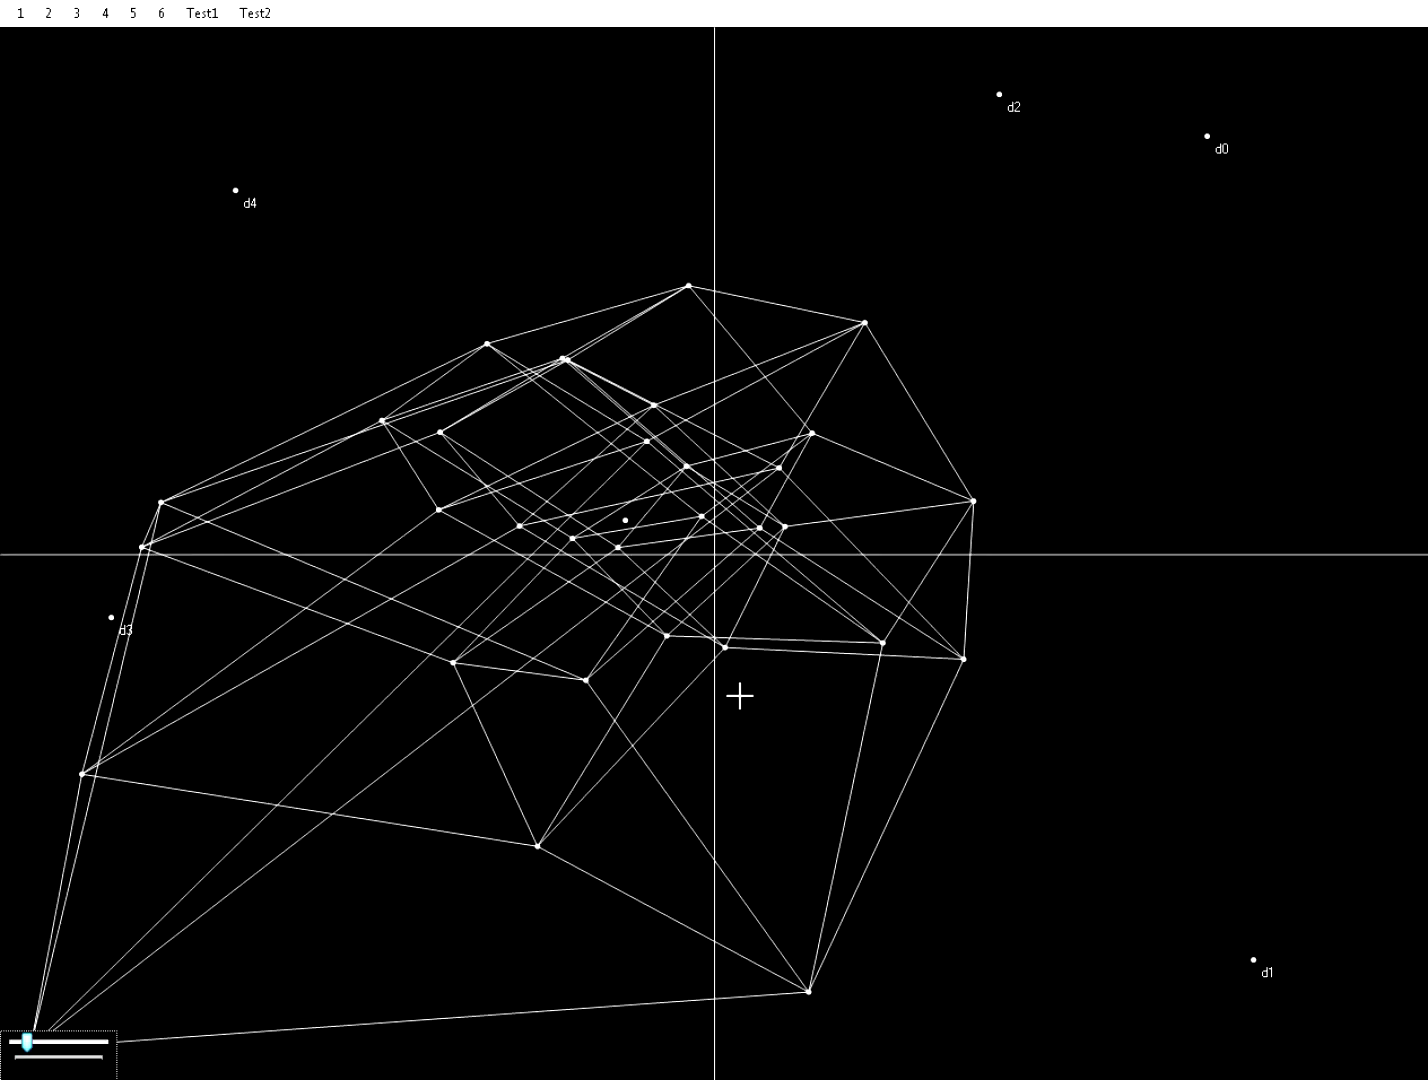
Drag d4 to several positions to reshape the 5-cube wireframe, then switch to the 4-cube projection.
drag(337, 193, 213, 220)
click(867, 316)
drag(213, 220, 315, 447)
drag(270, 262, 265, 260)
click(106, 15)
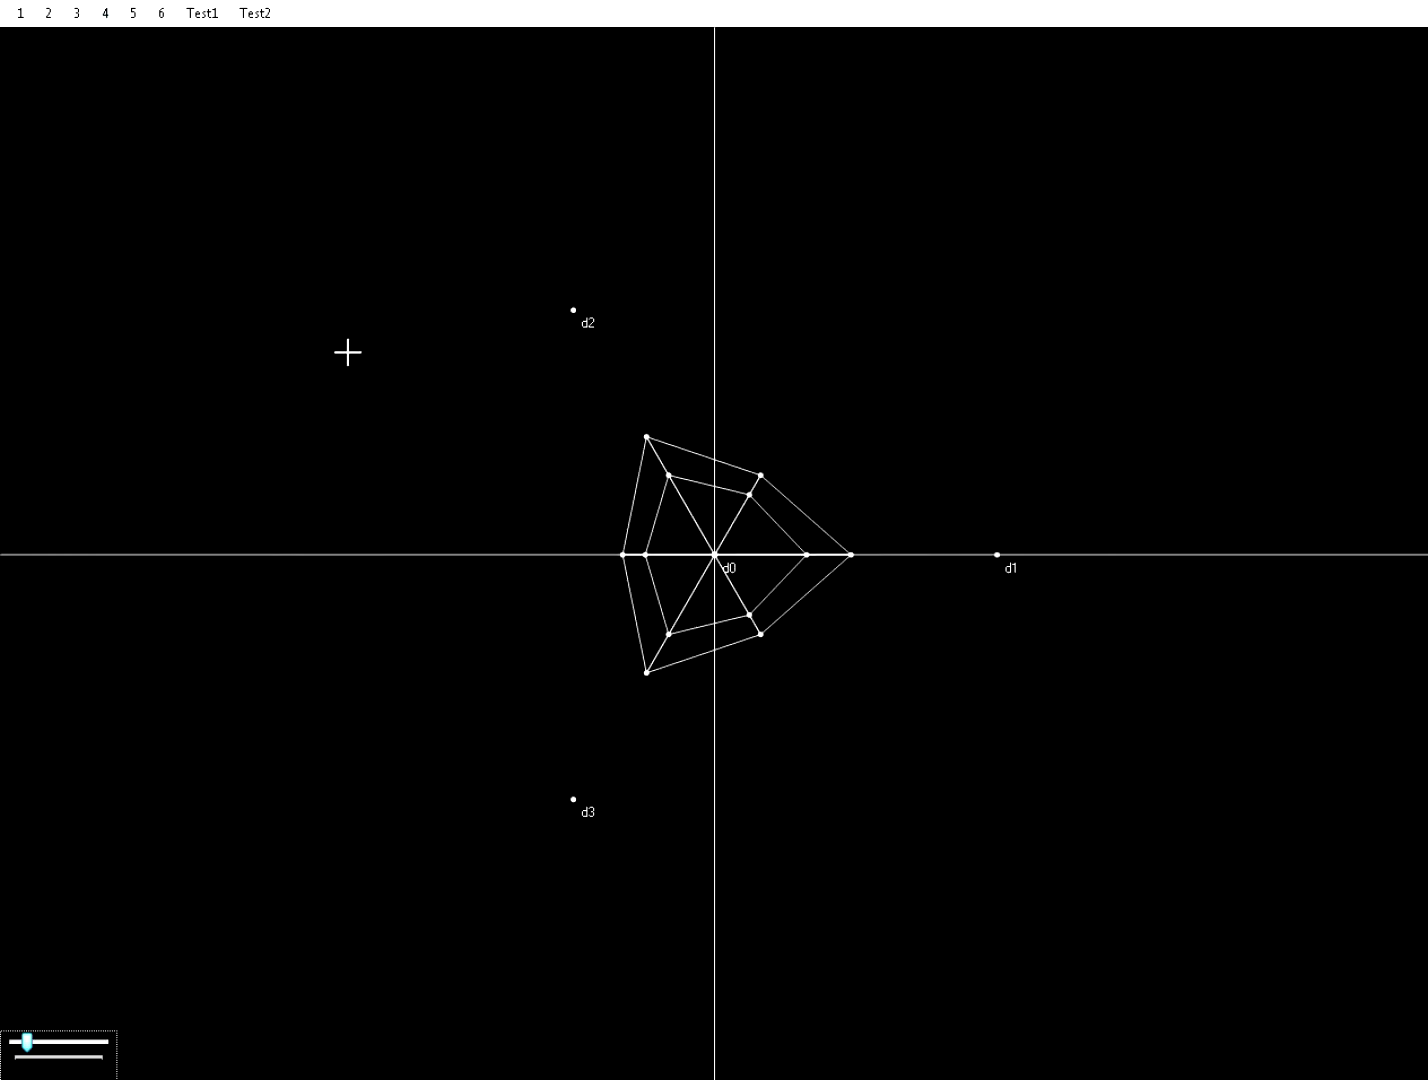
Tilt the 4-cube by moving d2, enlarging the scale past the view, then shrinking it back.
click(331, 164)
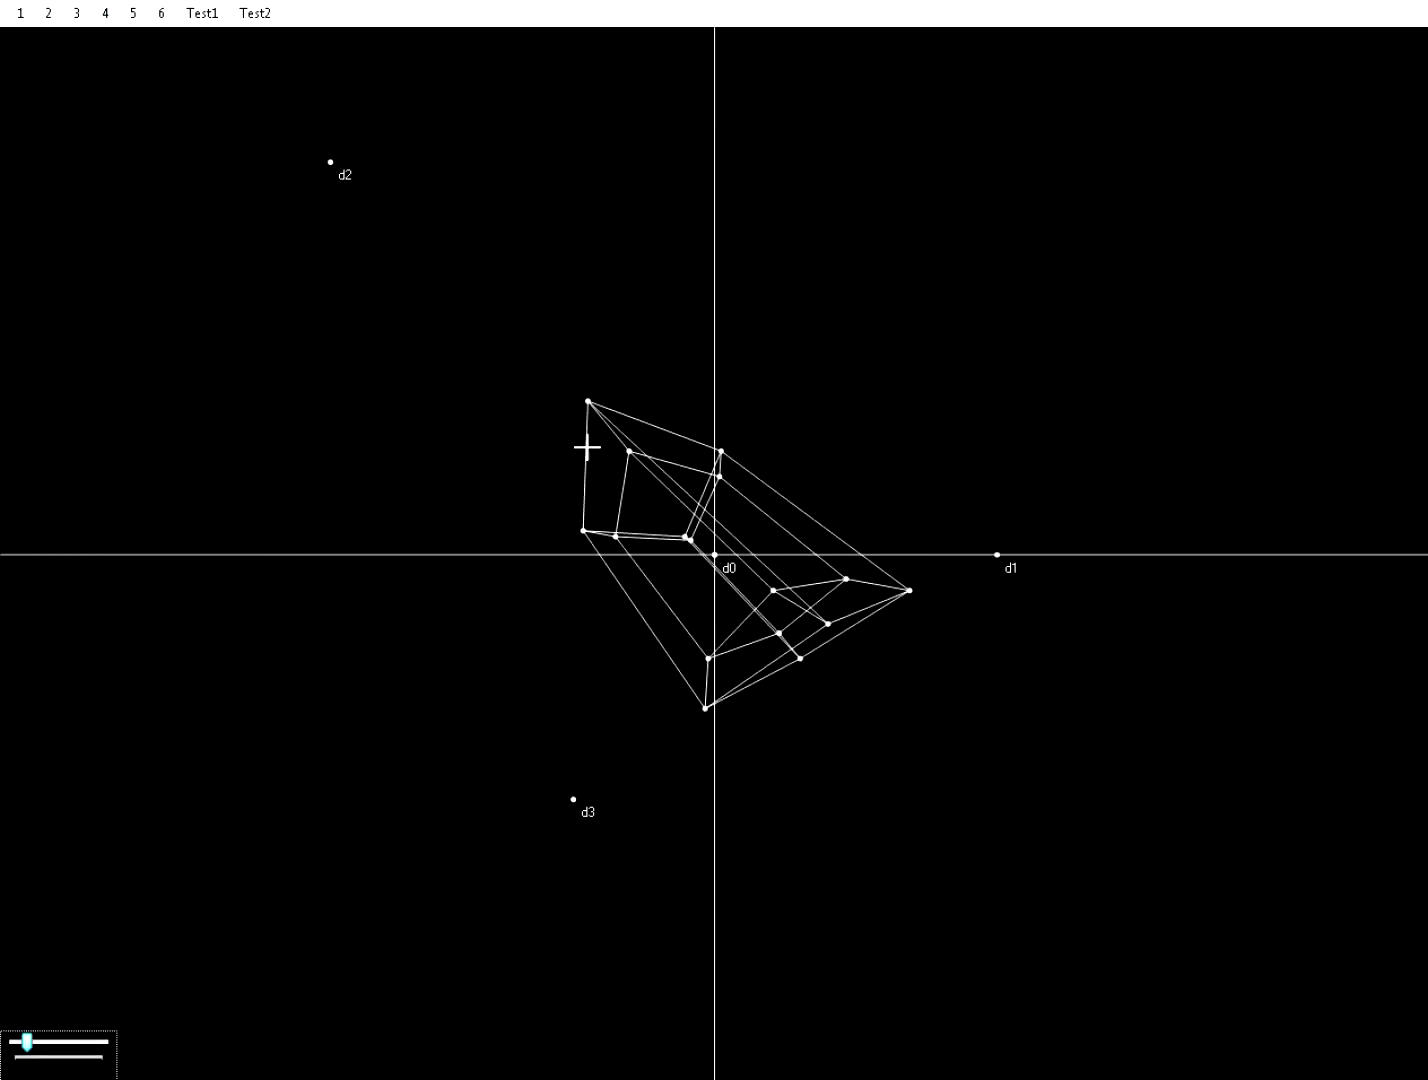
drag(997, 555, 1126, 419)
drag(27, 1043, 61, 1052)
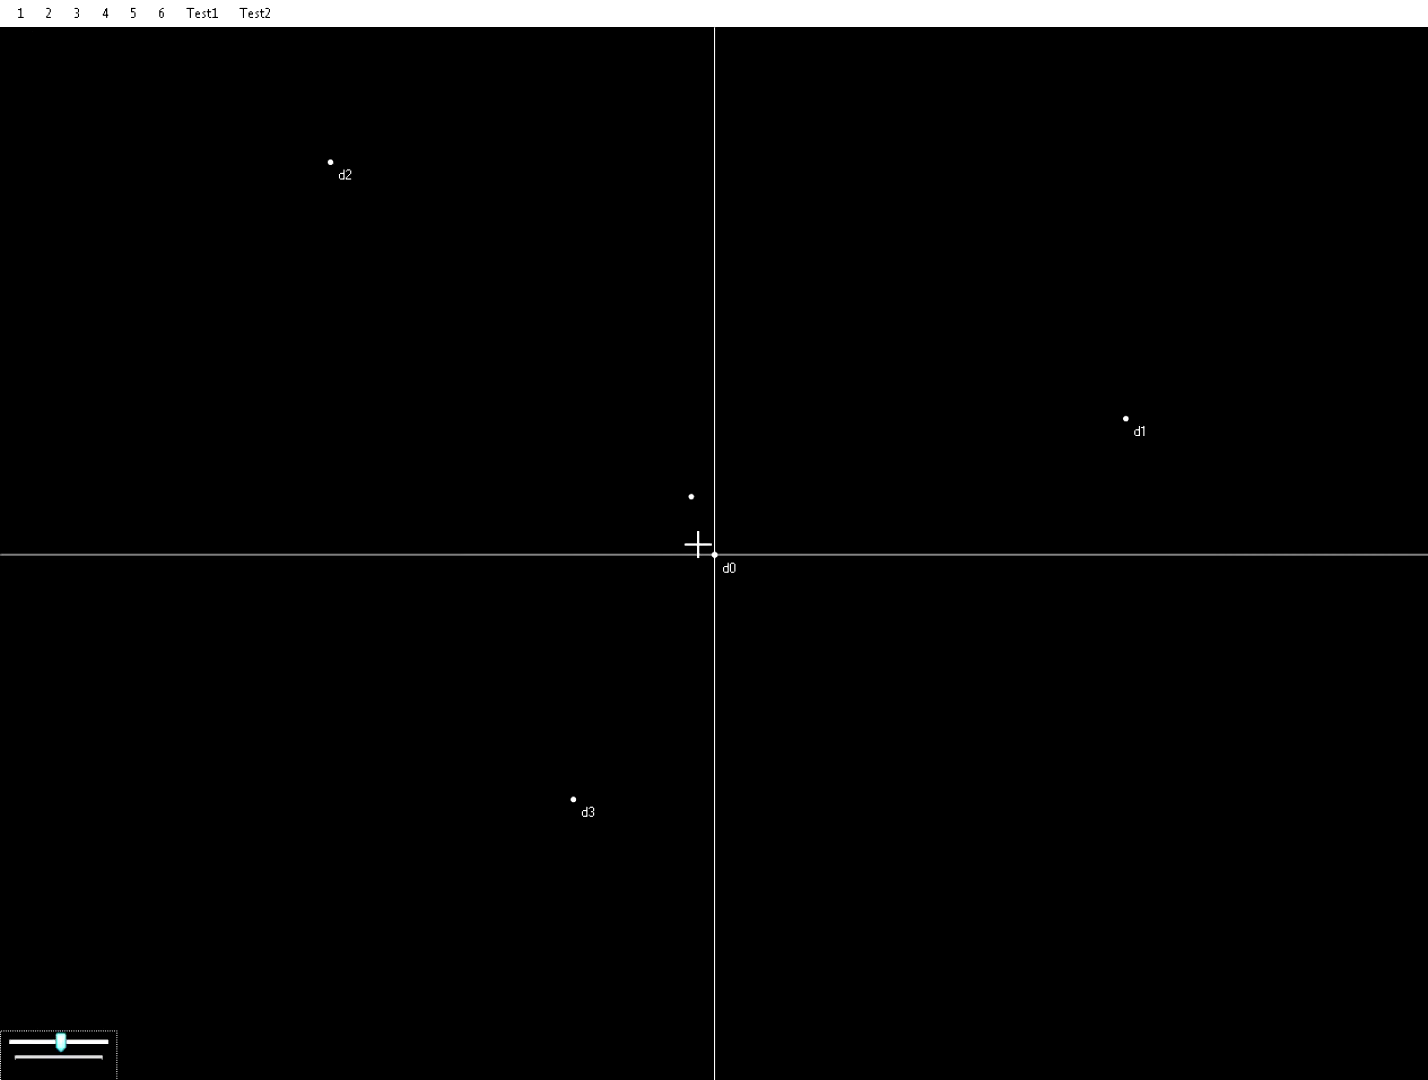
drag(331, 164, 271, 223)
drag(74, 1052, 47, 1062)
drag(273, 229, 391, 357)
Show the 5-cube projection, shrink its scale, and move d2 left off its axis.
click(133, 13)
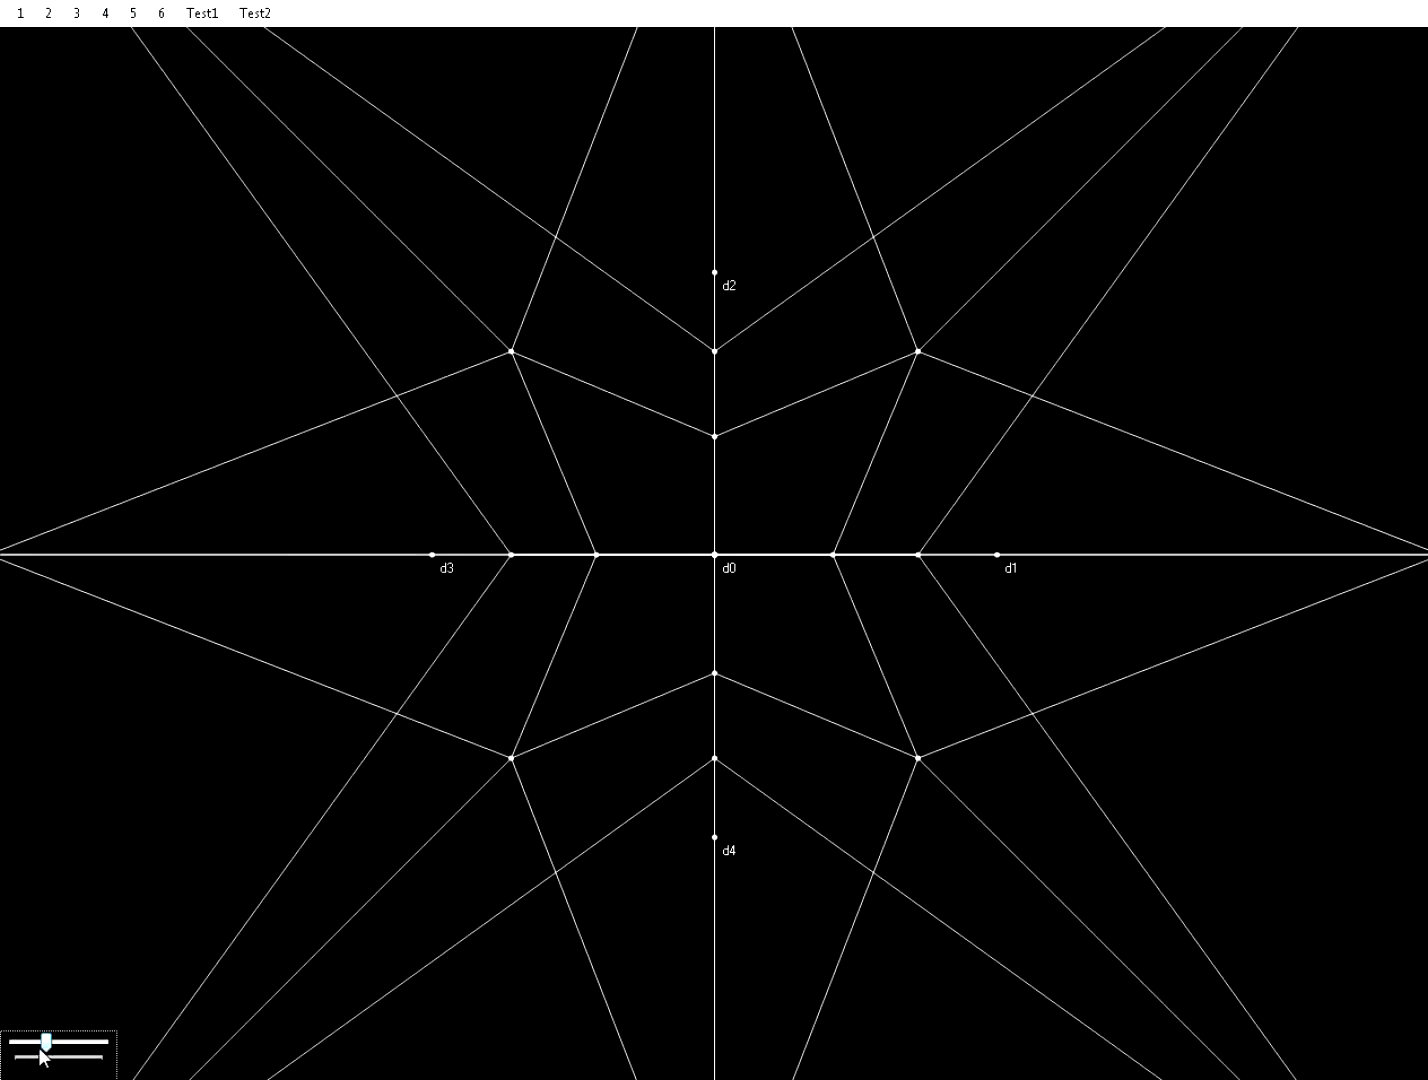
drag(41, 1050, 22, 1052)
drag(710, 272, 300, 290)
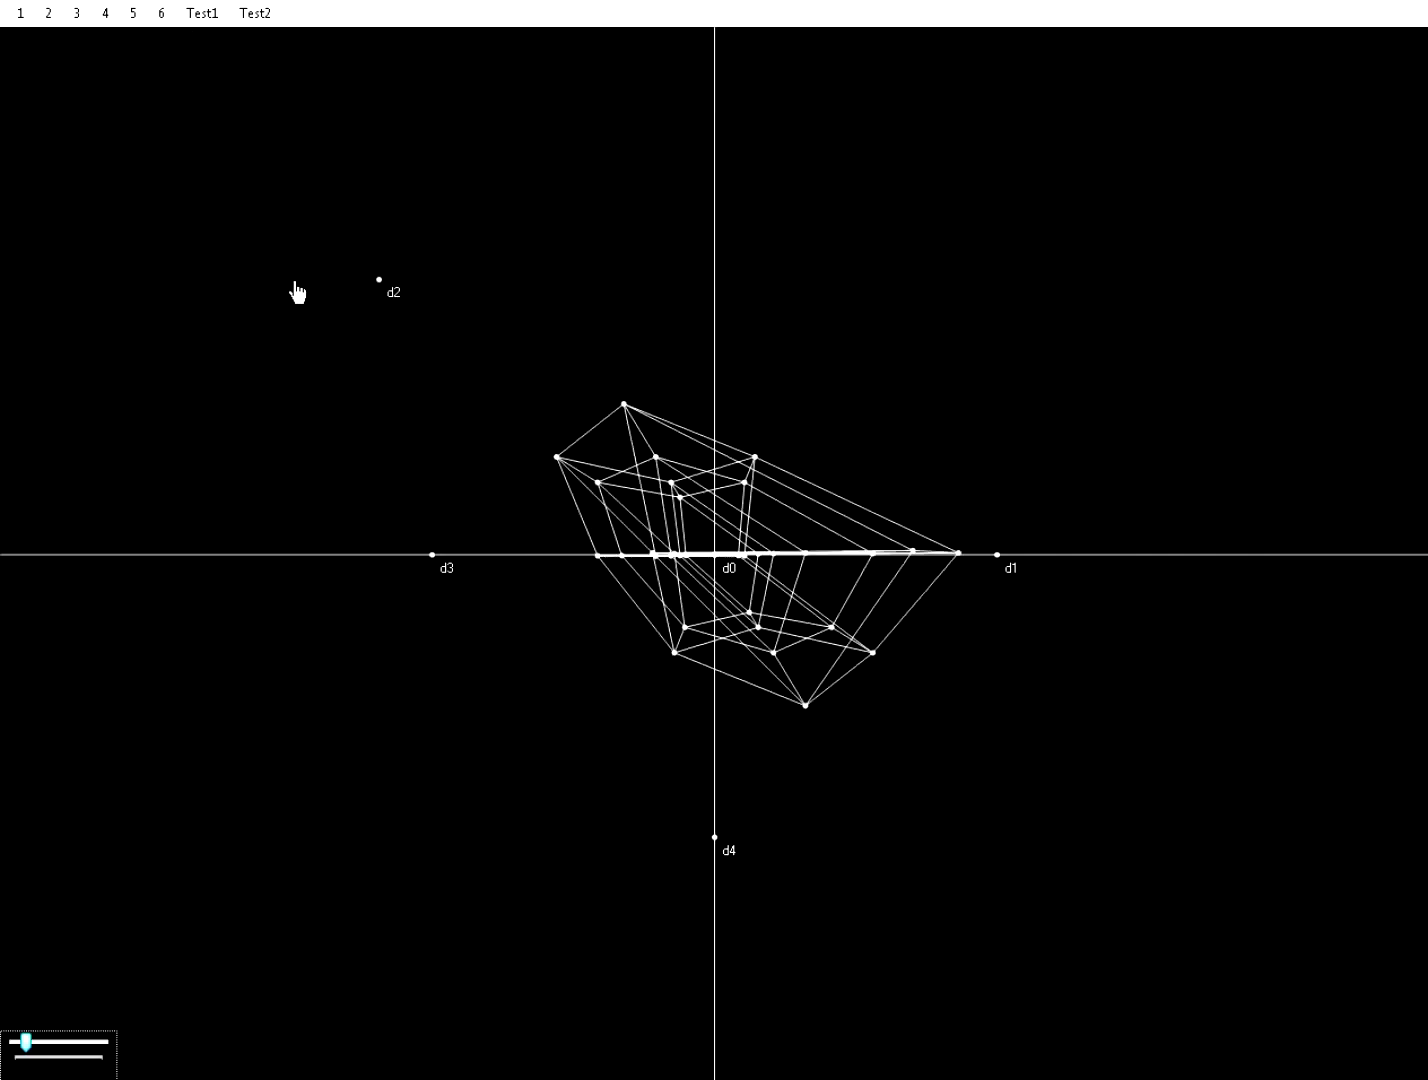
Load the 6-cube projection and drag directions d0–d5 outward toward the canvas corners.
click(161, 14)
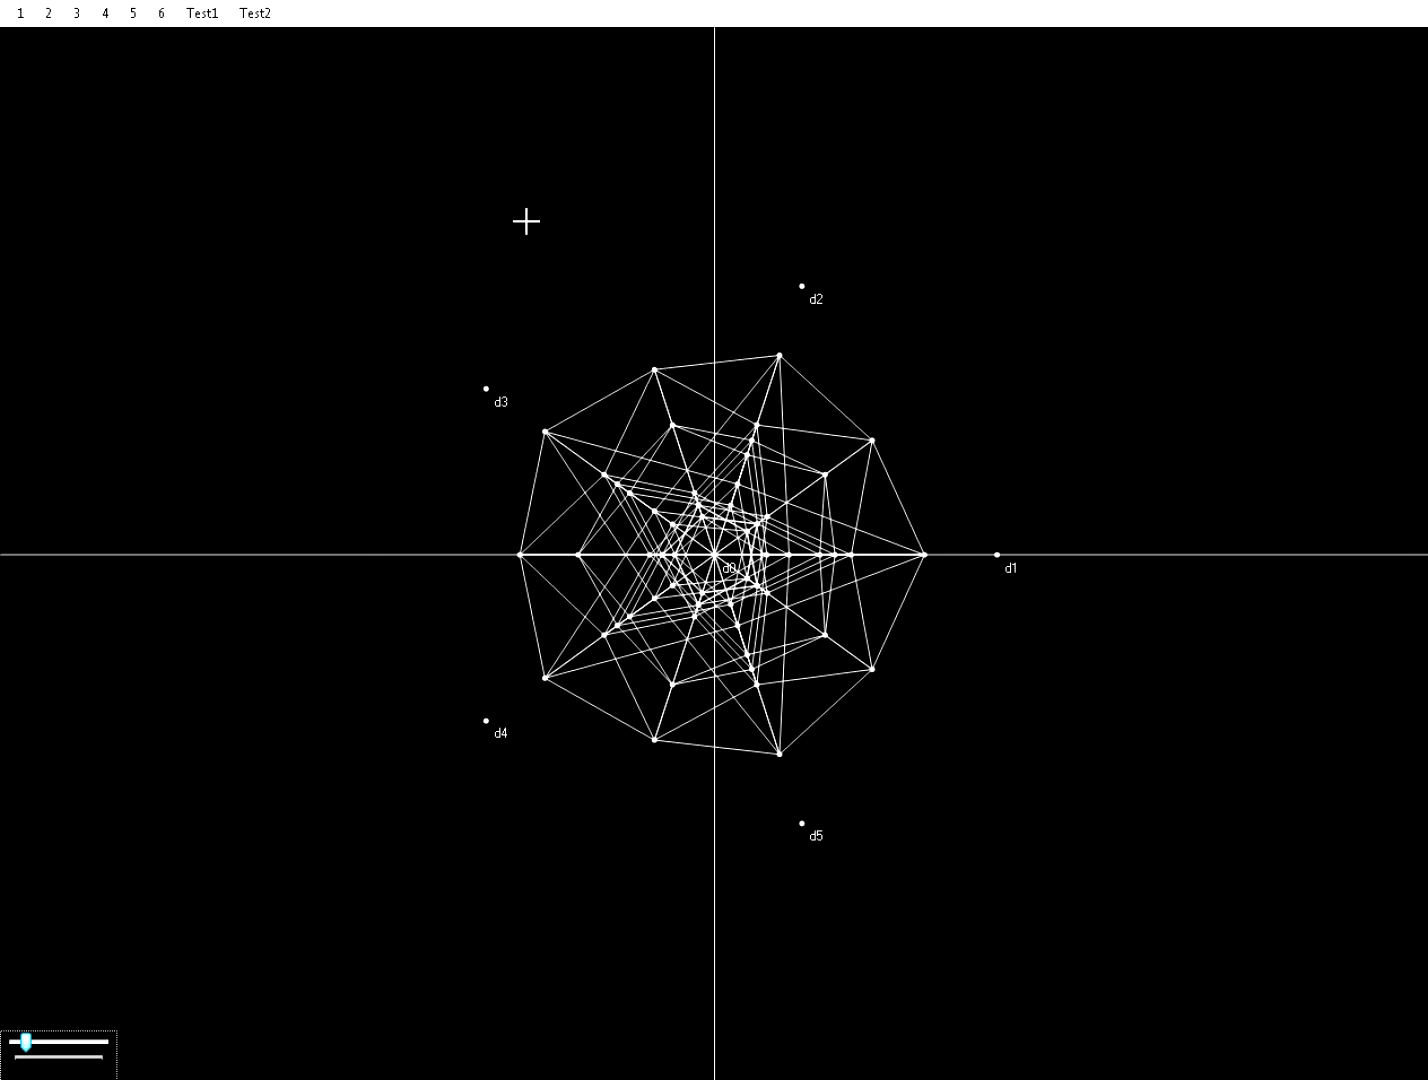
drag(485, 389, 136, 318)
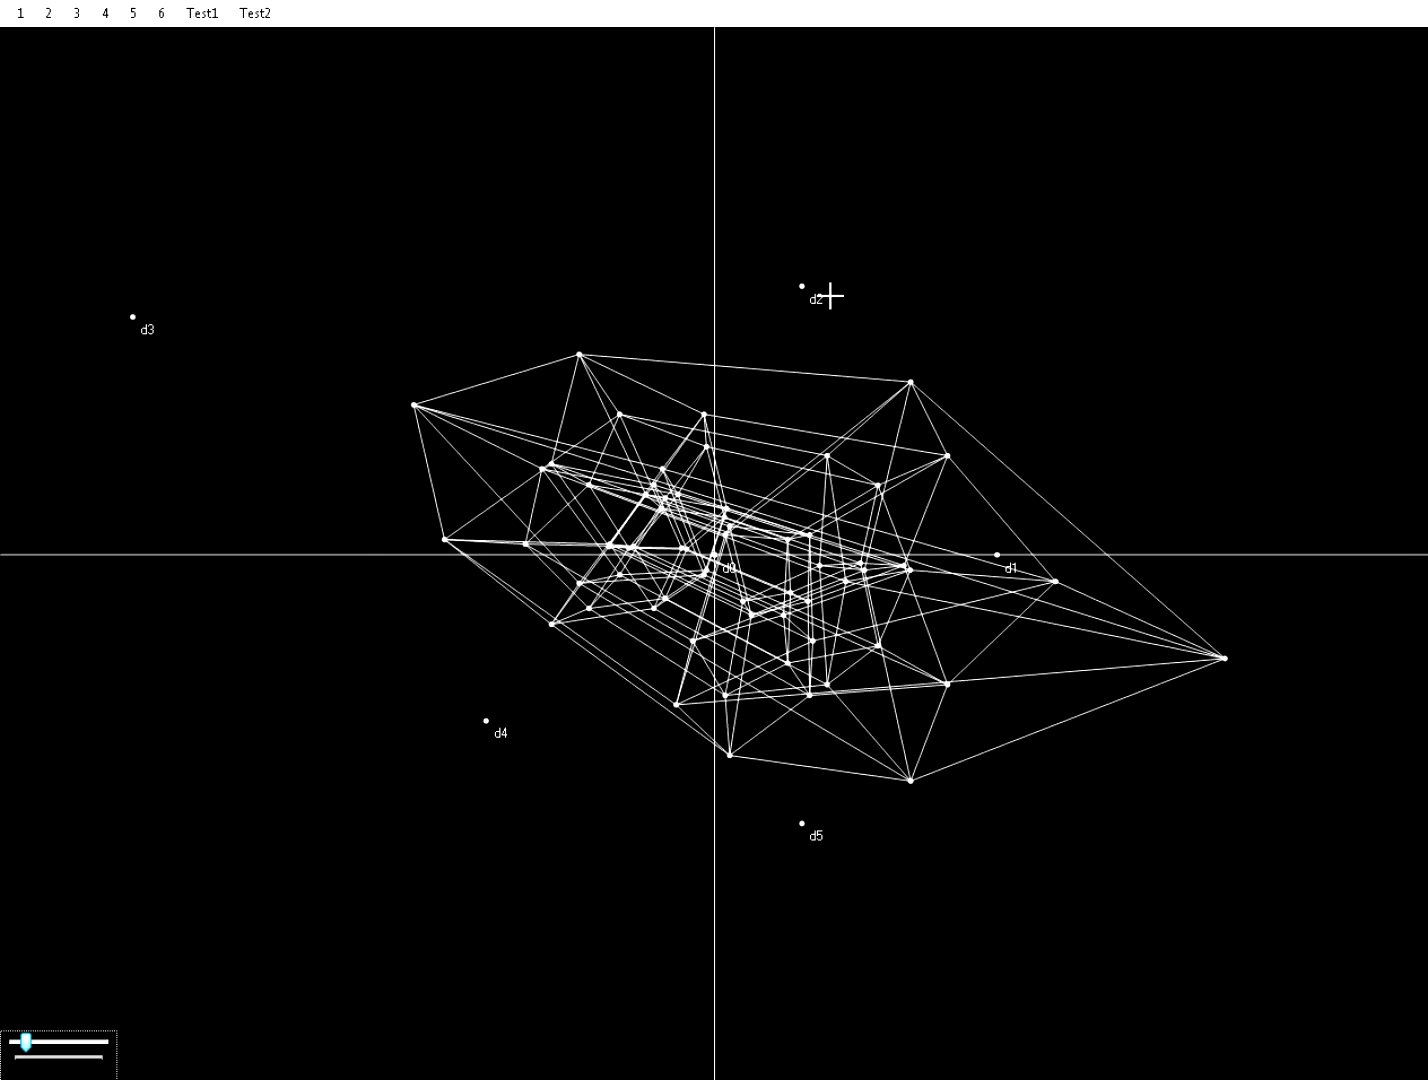
drag(996, 190, 1187, 102)
drag(398, 749, 144, 777)
drag(997, 556, 1272, 768)
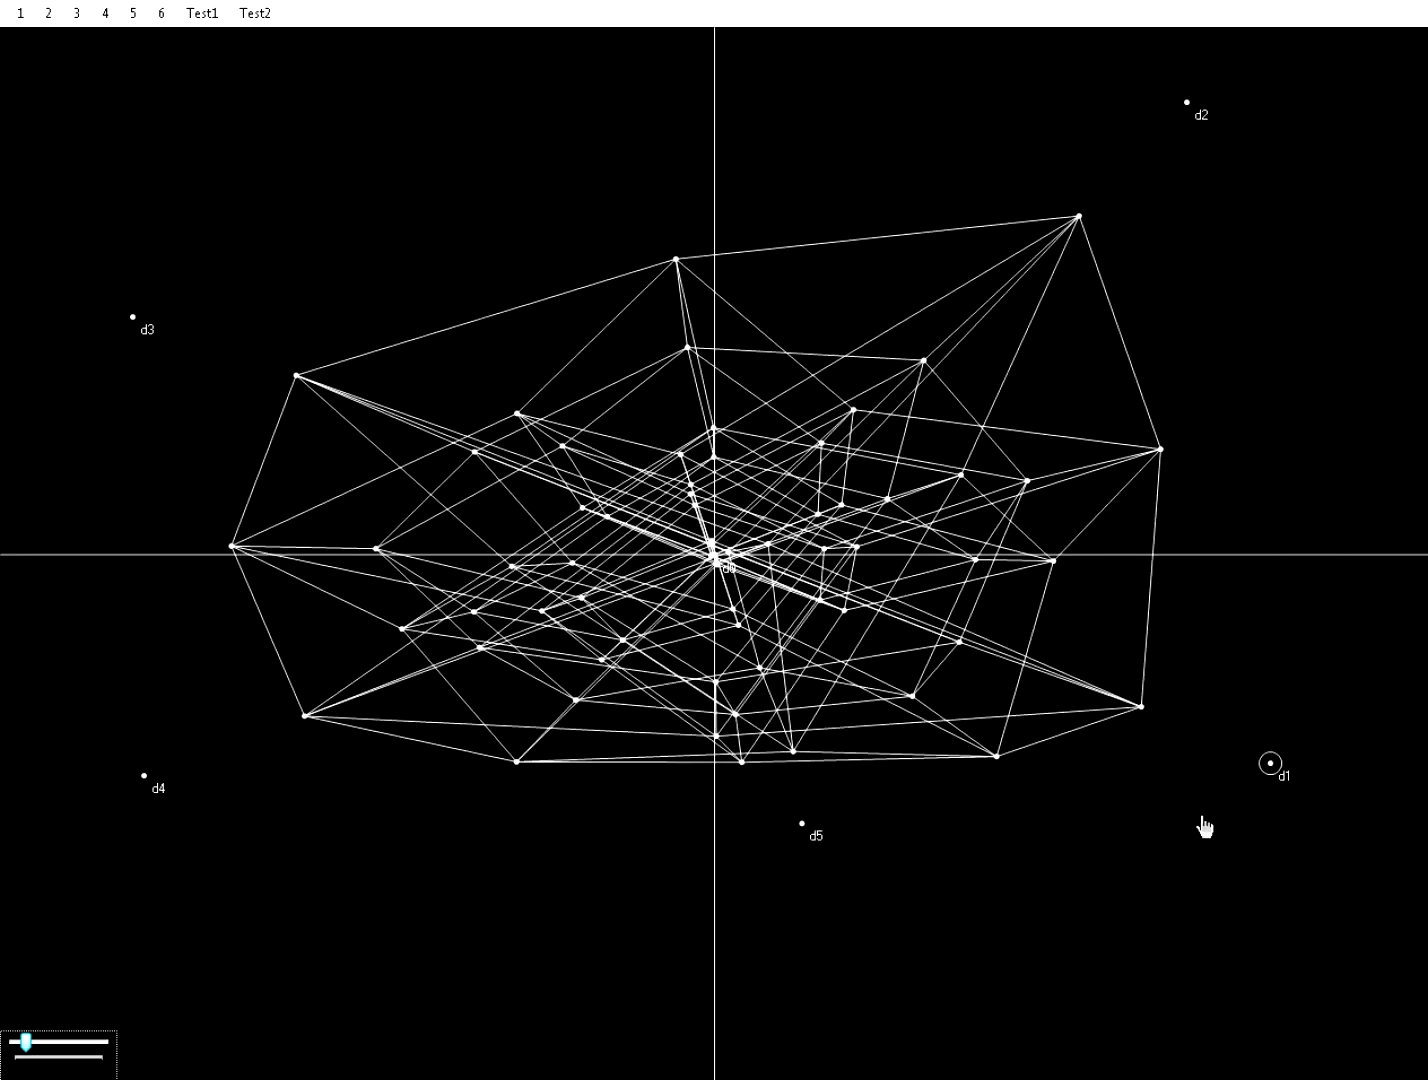
drag(885, 915, 348, 140)
drag(718, 558, 388, 964)
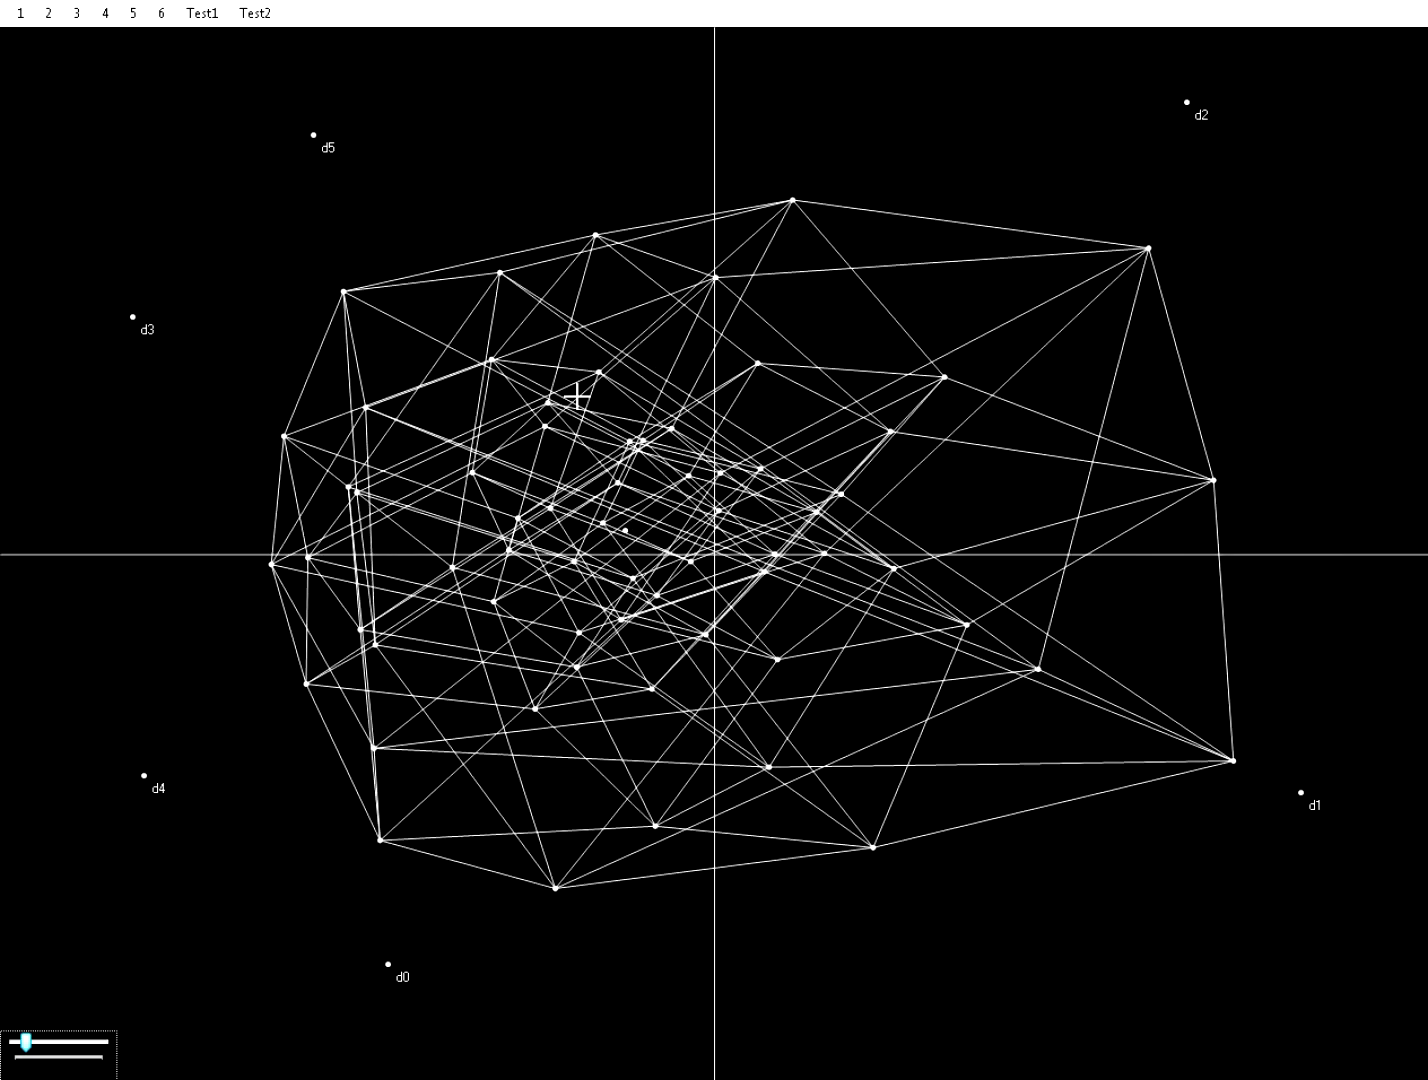
Fine-tune the 6-cube by nudging d5, d3 and d4 slightly inward.
drag(313, 141, 365, 195)
drag(133, 316, 245, 340)
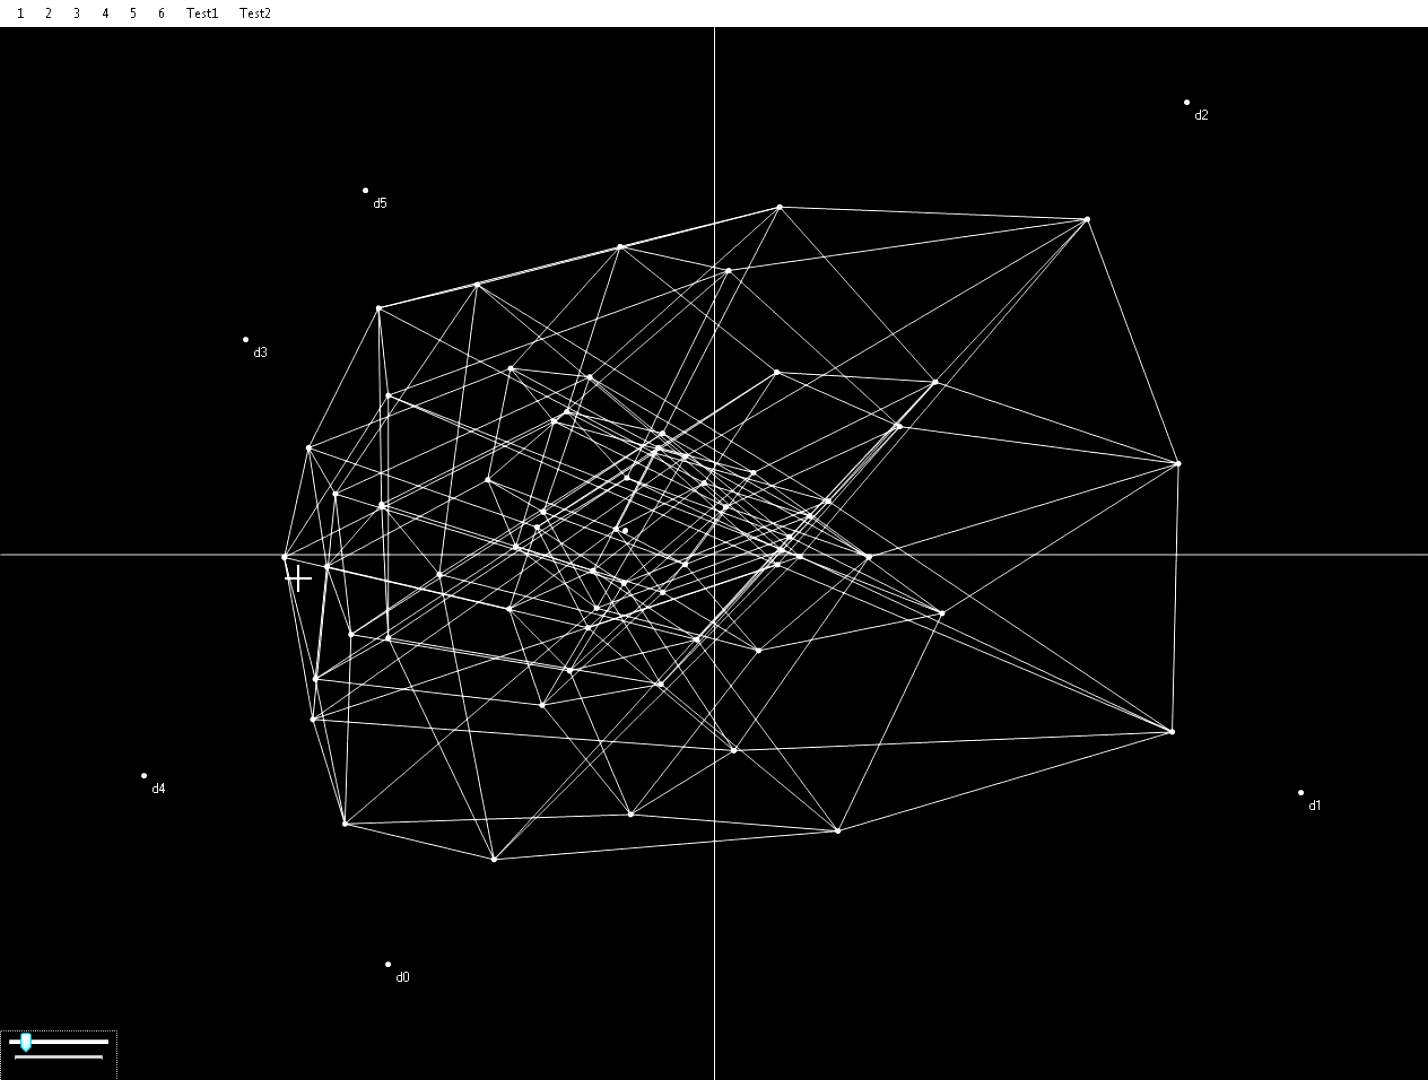
drag(230, 748, 260, 717)
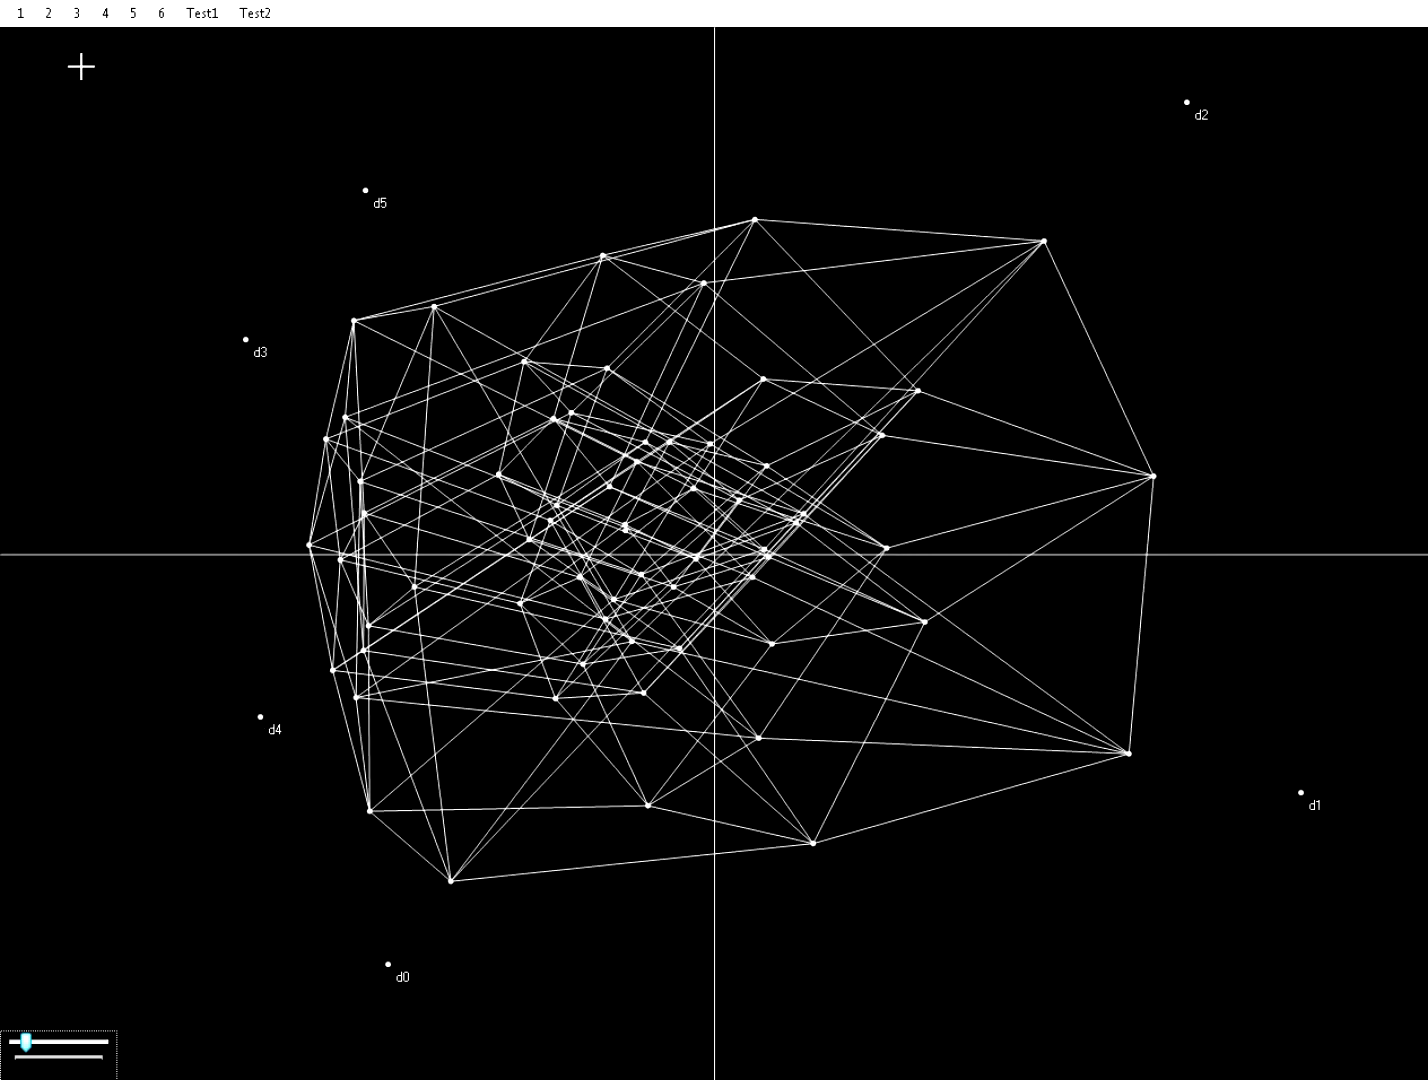
Switch to the square's two-direction view with key 1, raising d1 upper left and d0 upper right.
key(1)
drag(433, 556, 447, 345)
drag(995, 556, 1175, 355)
drag(449, 341, 322, 176)
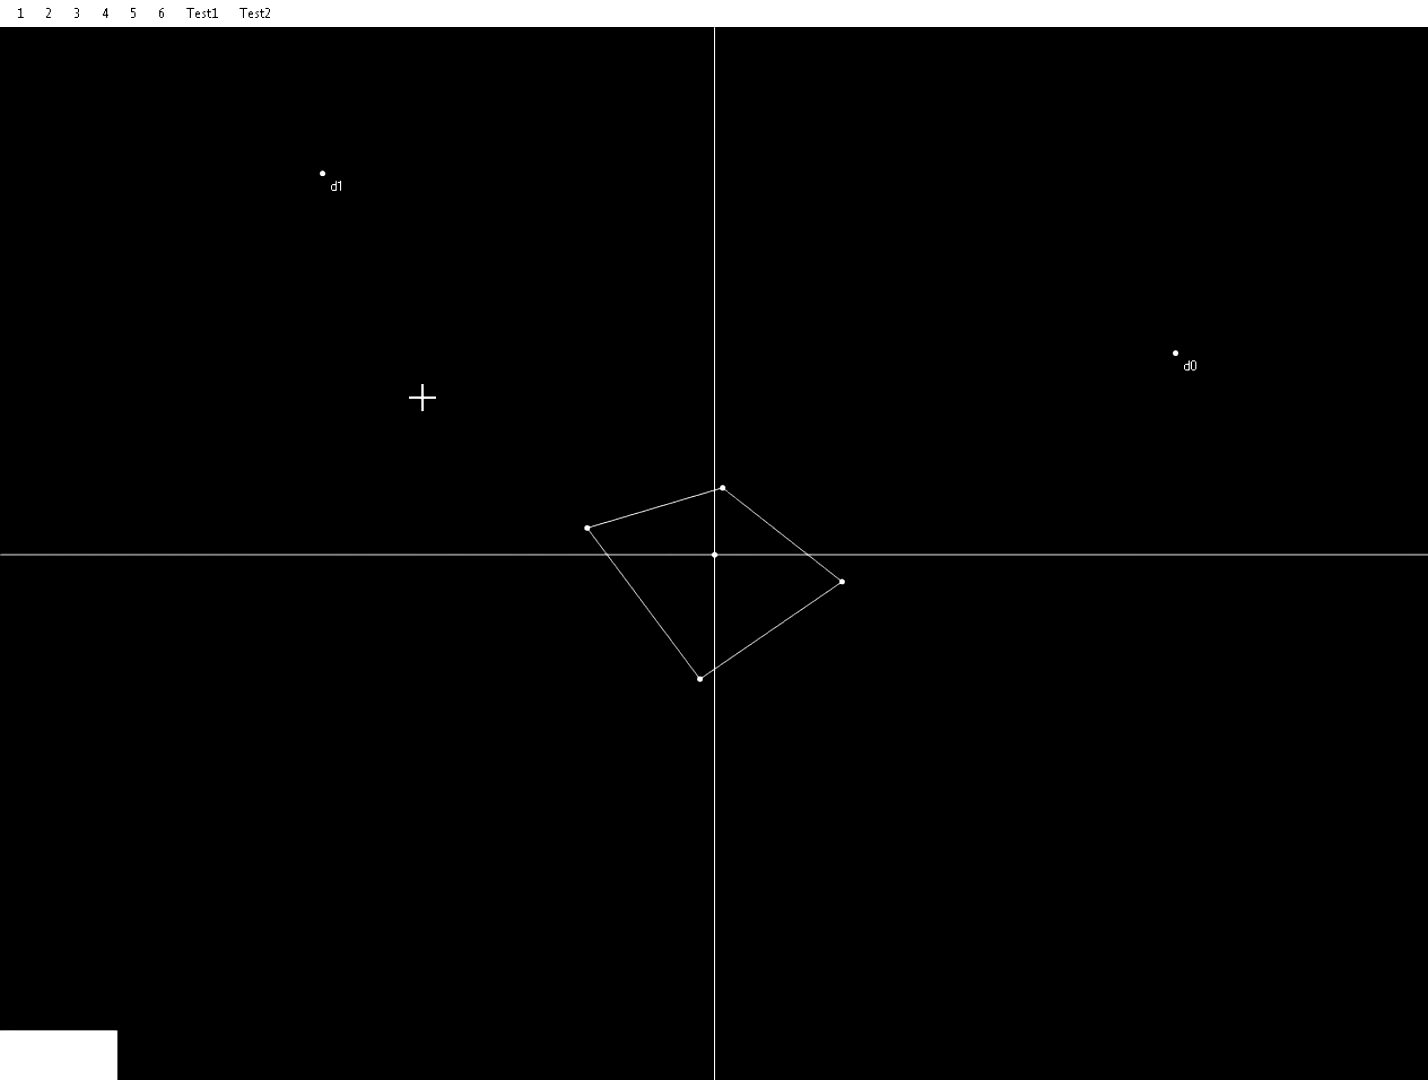
Reposition direction handles d1 and d0 back and forth until the projected square forms a diamond.
drag(295, 190, 285, 368)
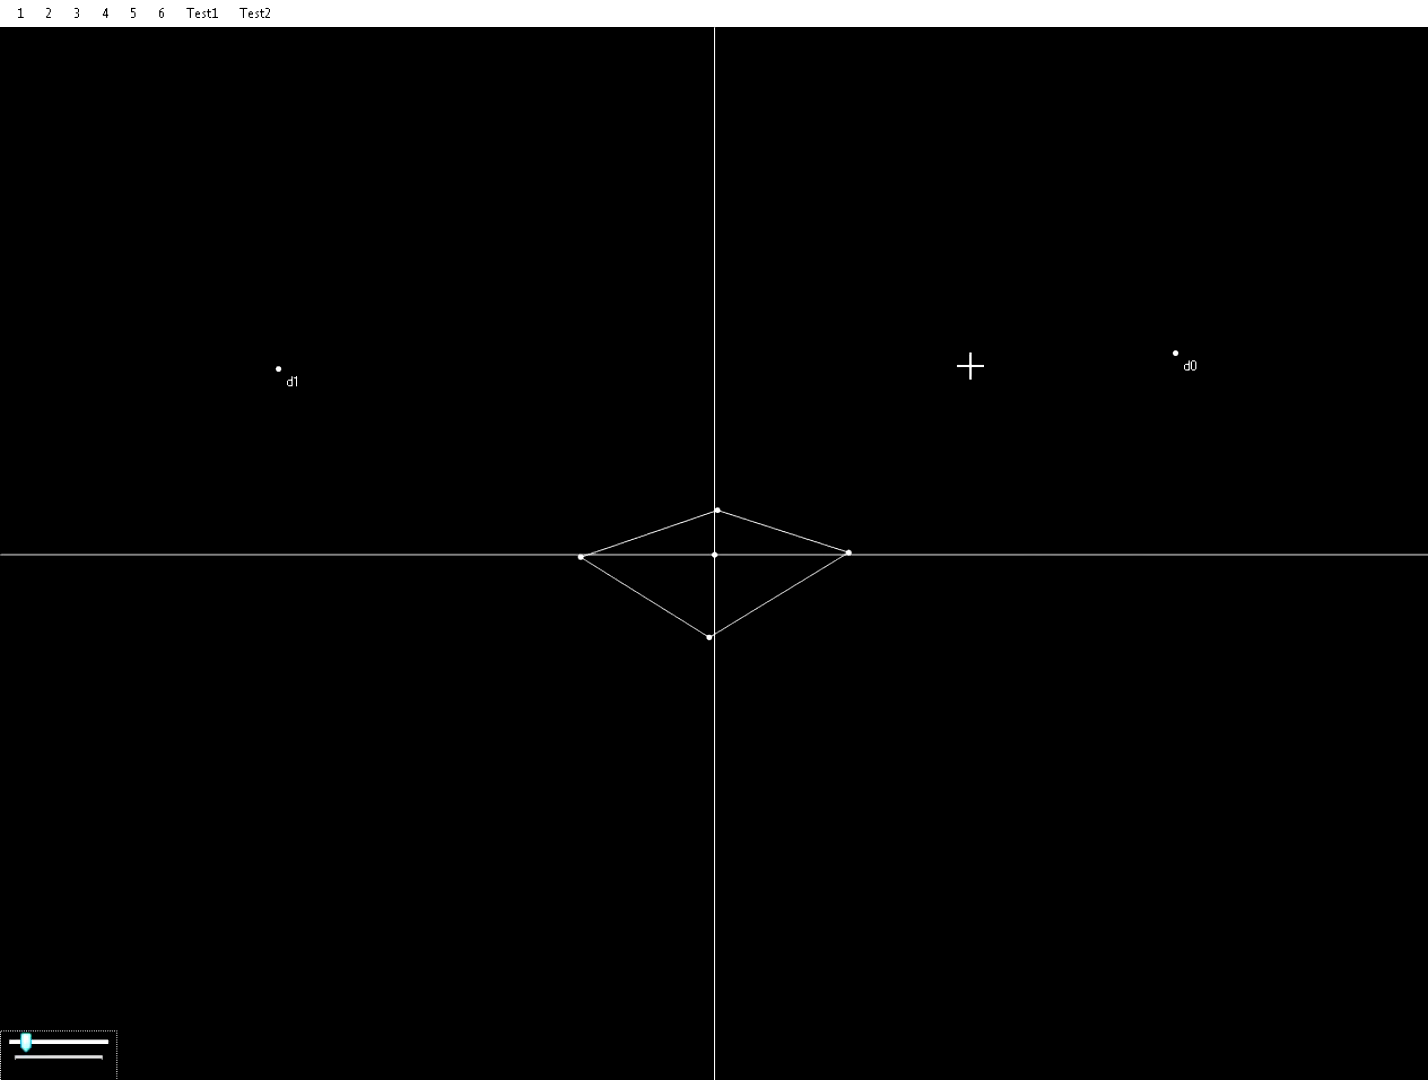
drag(1174, 356, 1112, 400)
drag(280, 372, 284, 313)
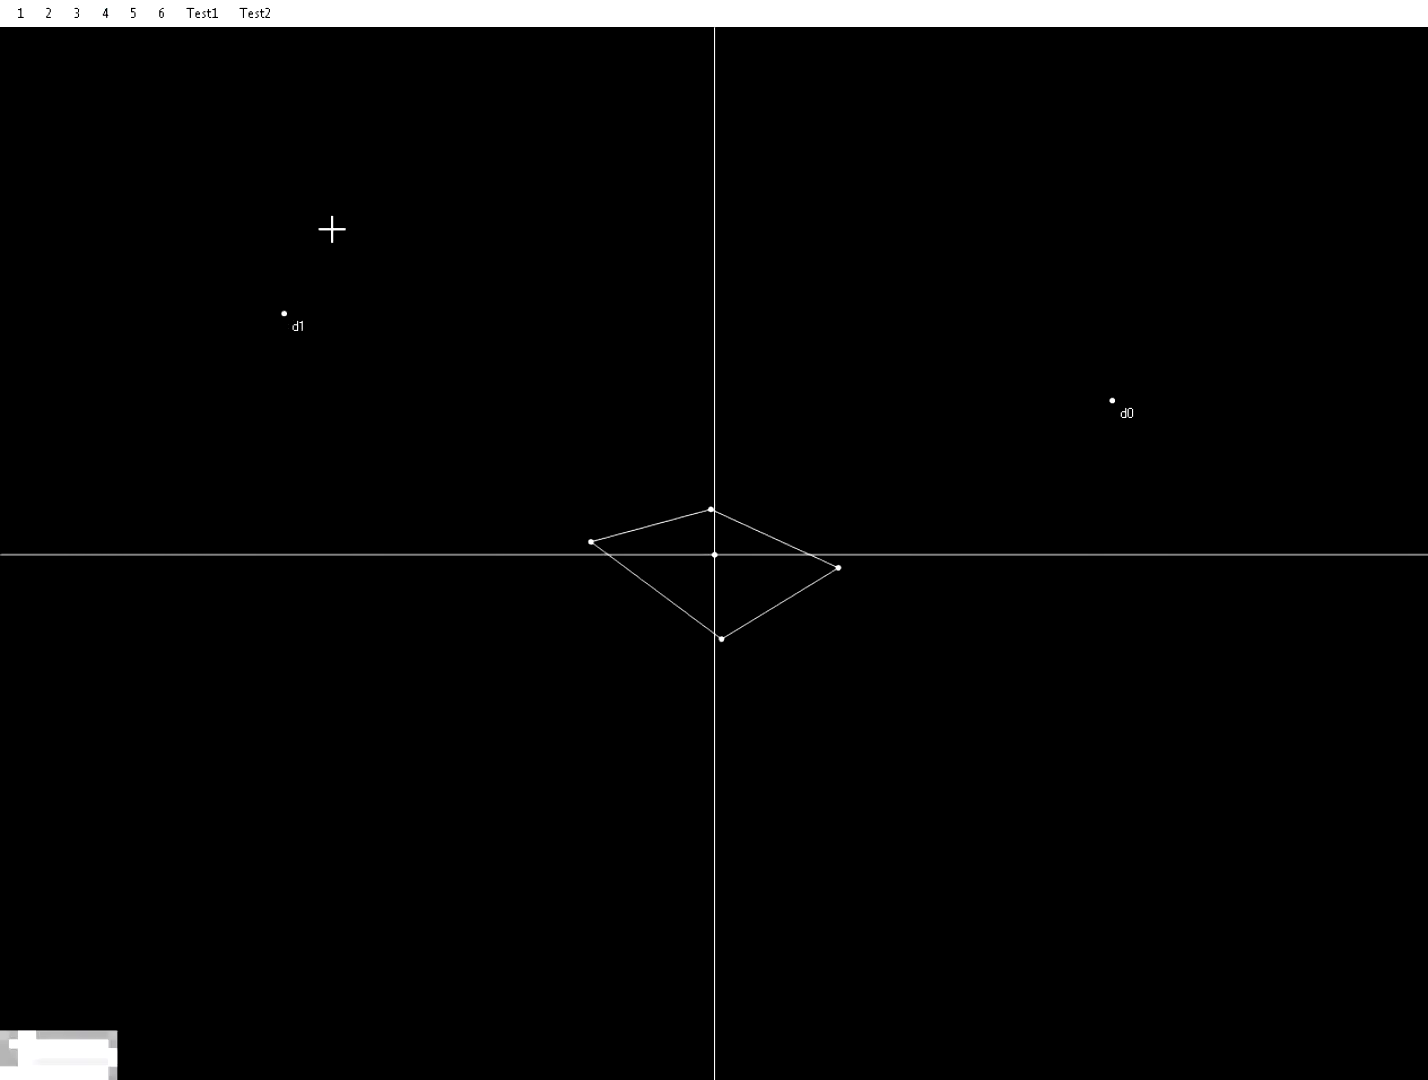
drag(285, 316, 283, 640)
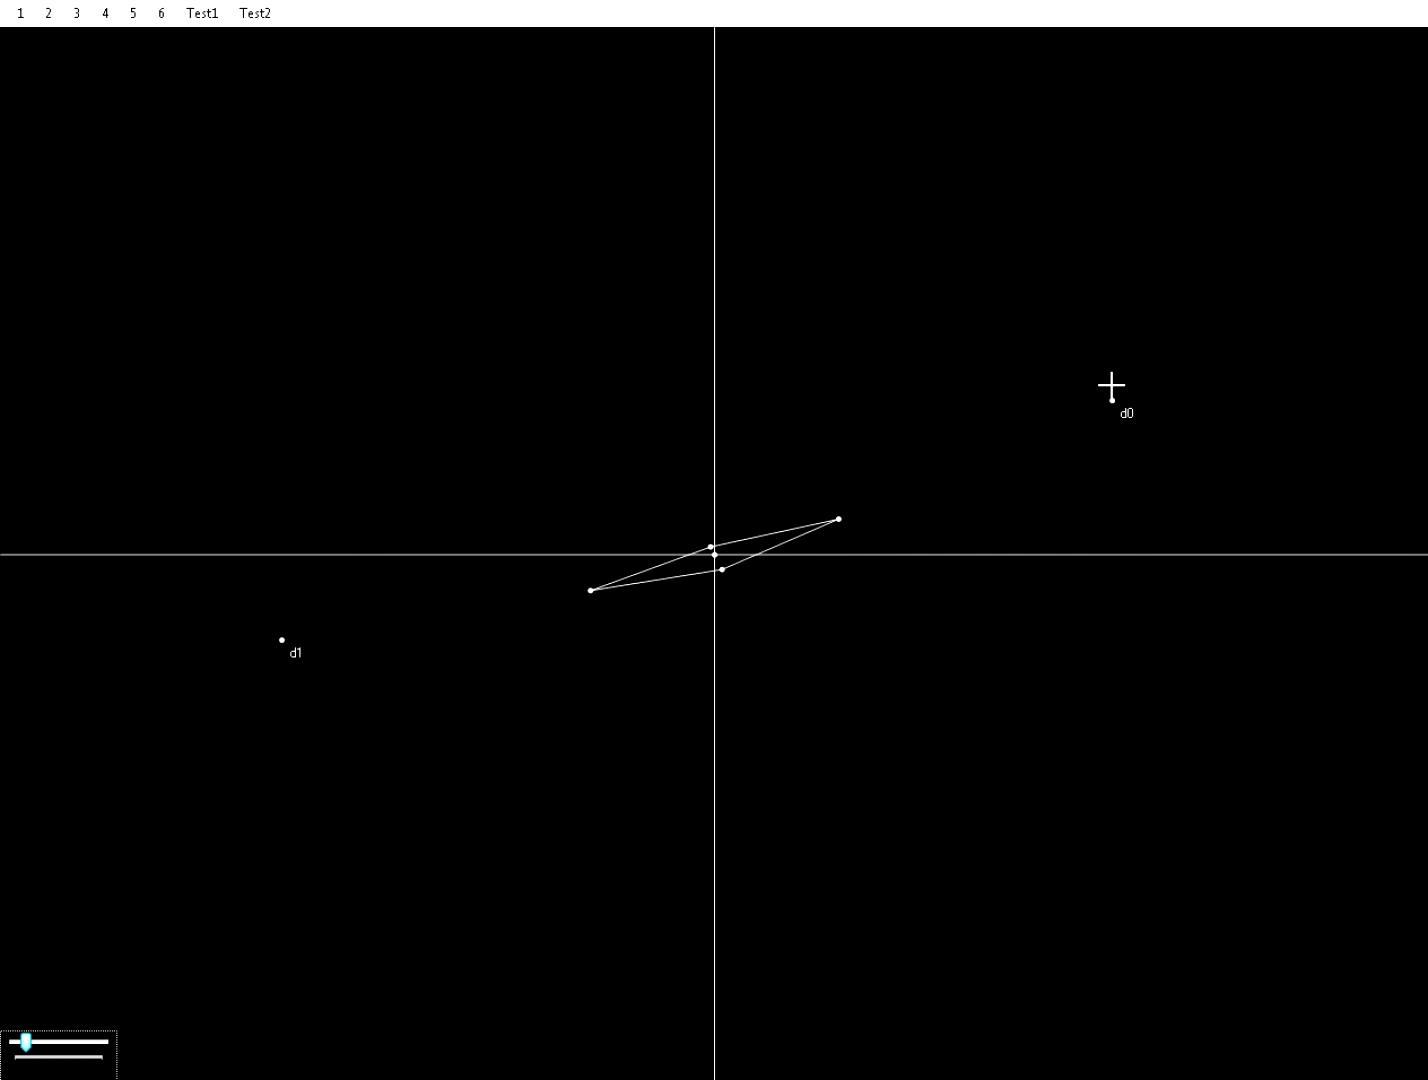
drag(1113, 400, 1139, 724)
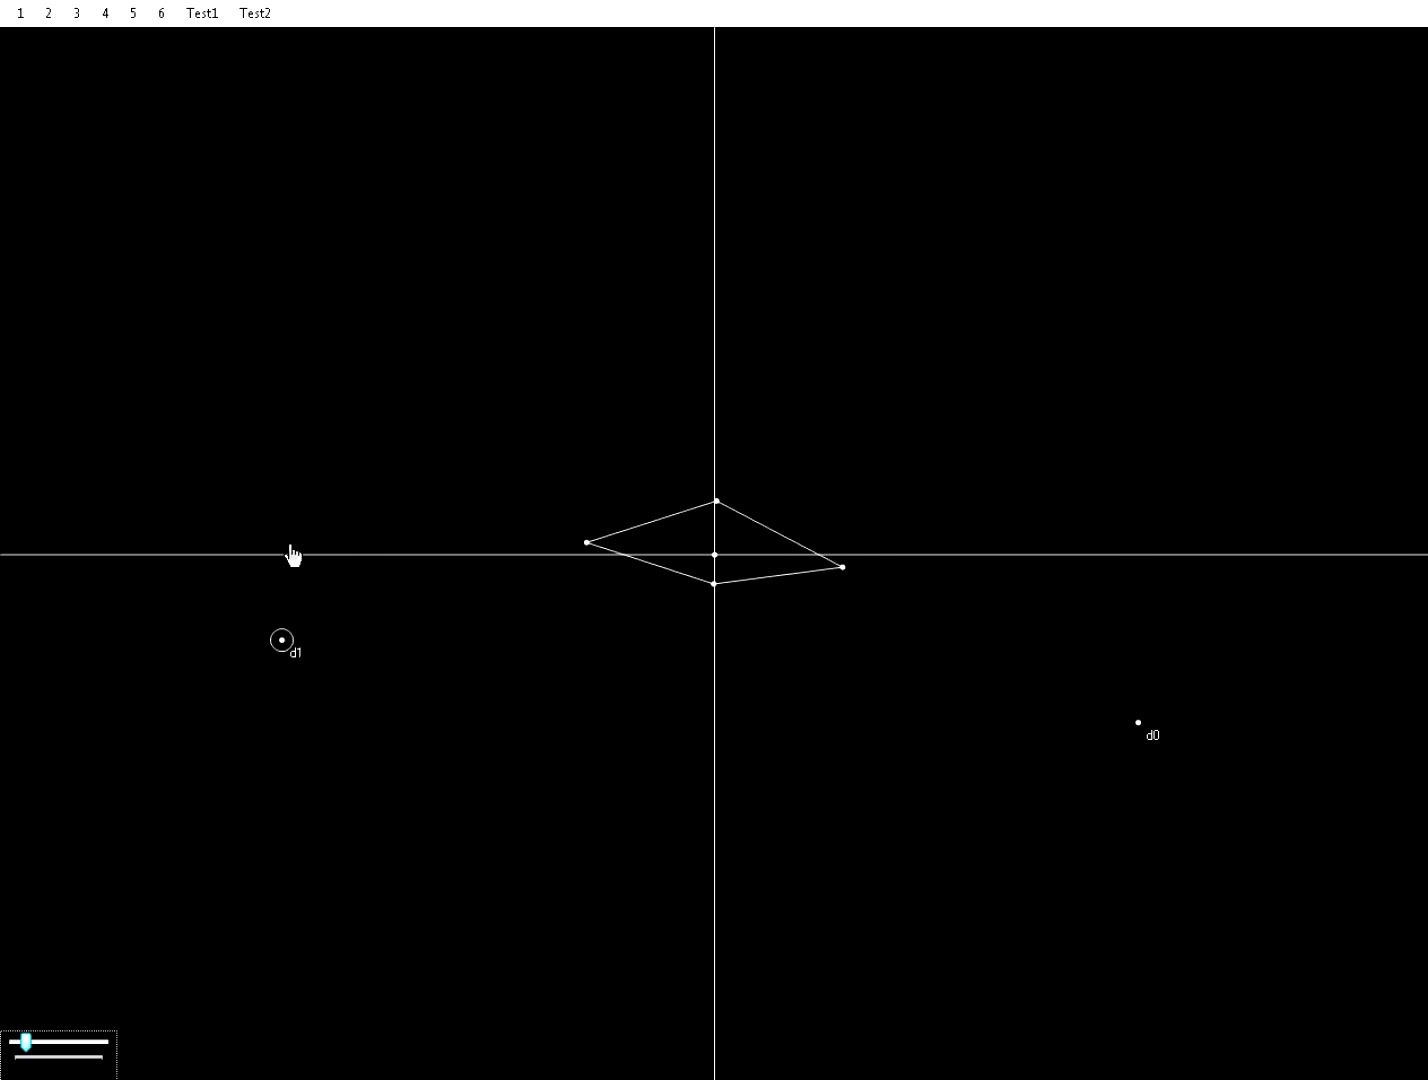
drag(291, 555, 292, 298)
drag(1138, 727, 1126, 370)
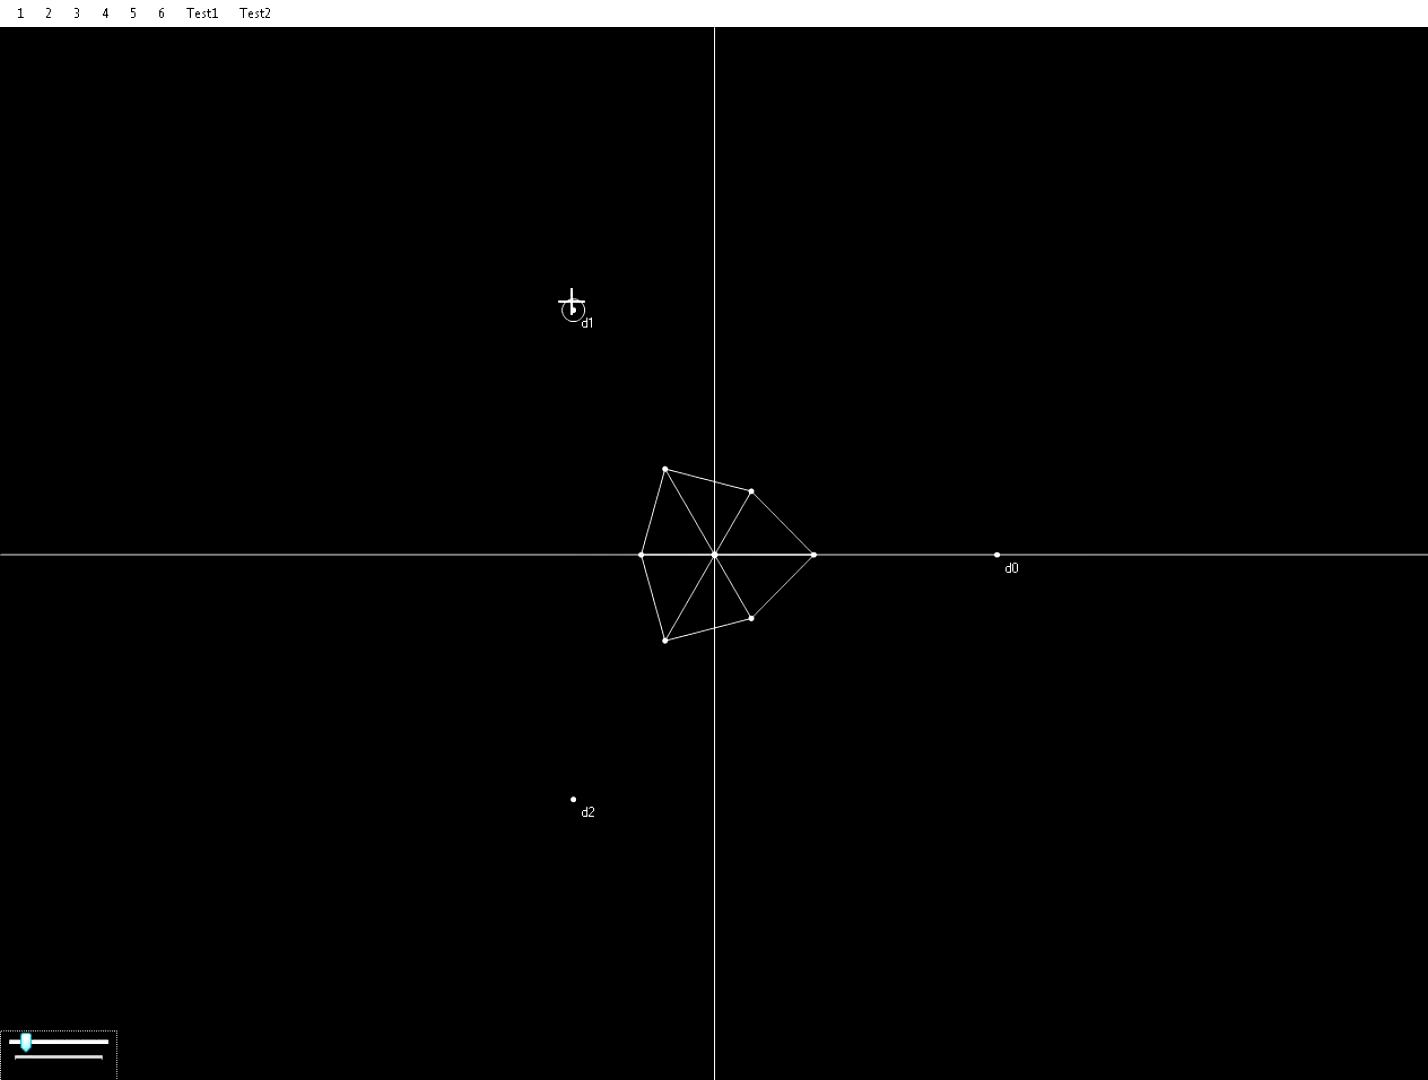
Tilt the 3-cube by moving d0, d1 and d2, then skew the 4-cube by moving d2 left.
drag(572, 305, 228, 260)
drag(996, 556, 1076, 370)
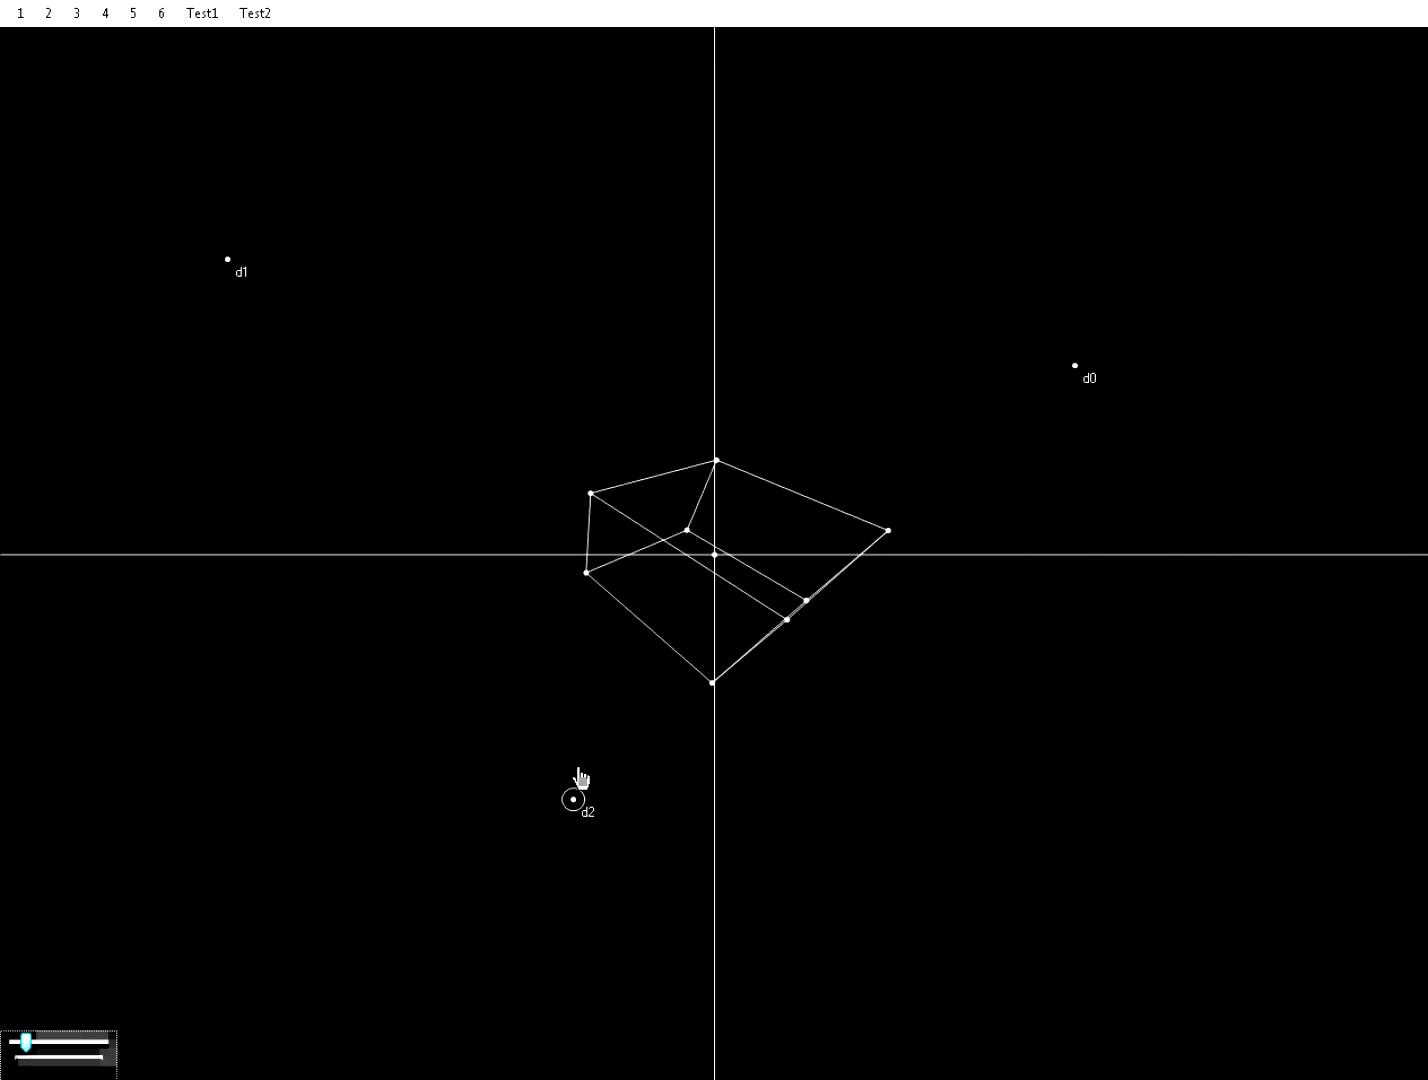
drag(574, 800, 714, 233)
click(567, 432)
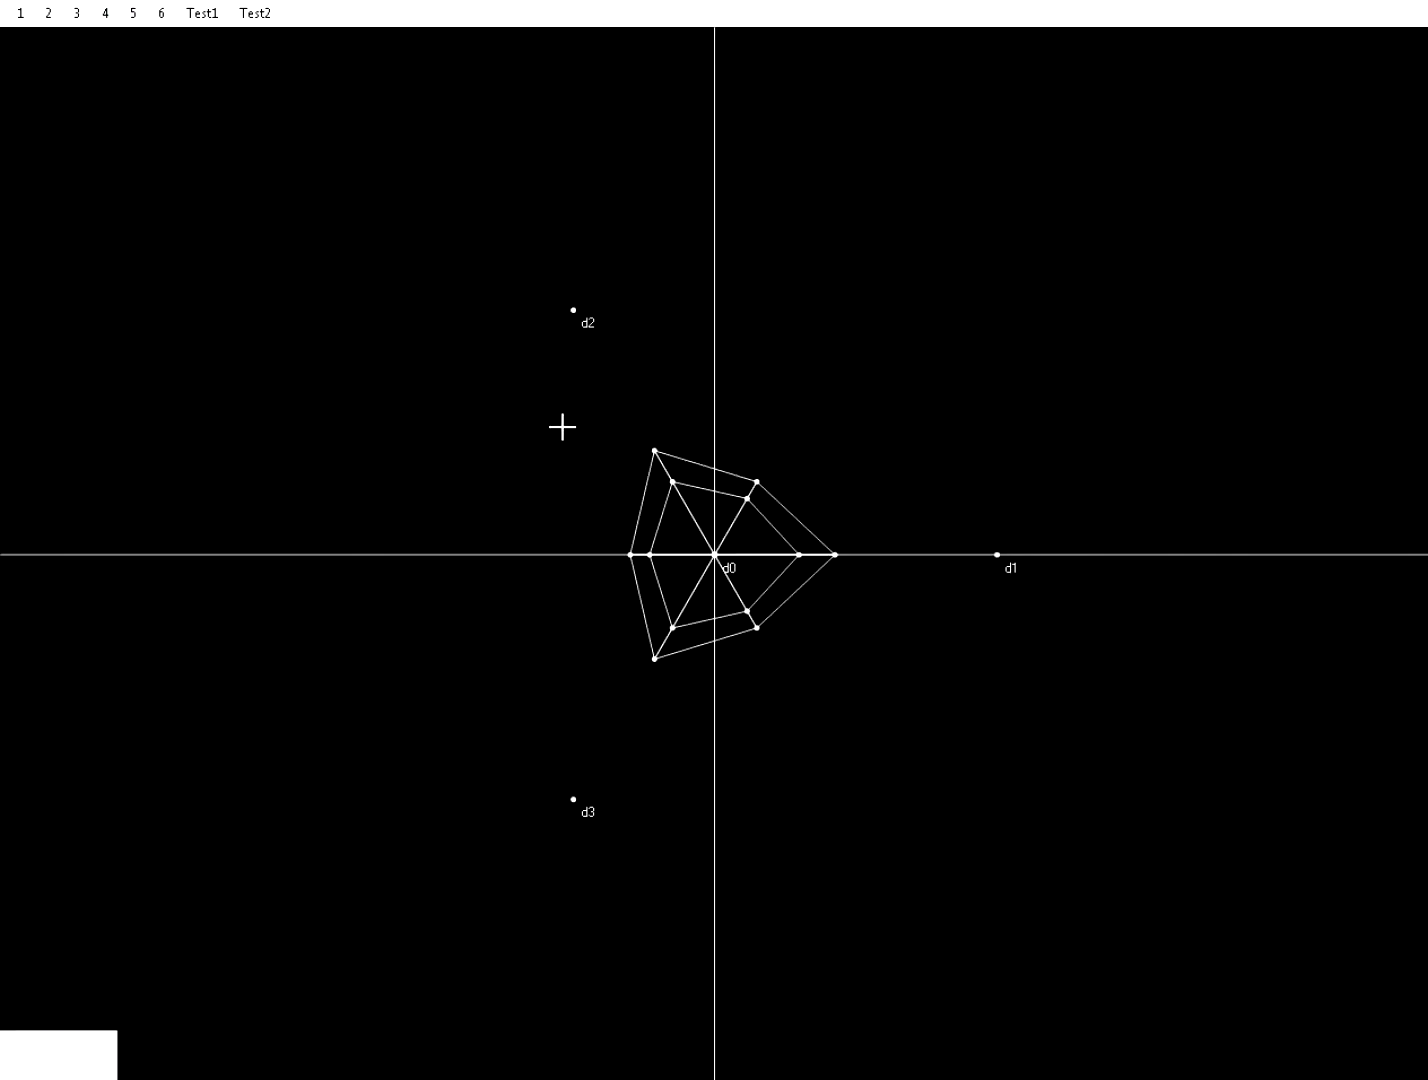
drag(567, 318, 471, 345)
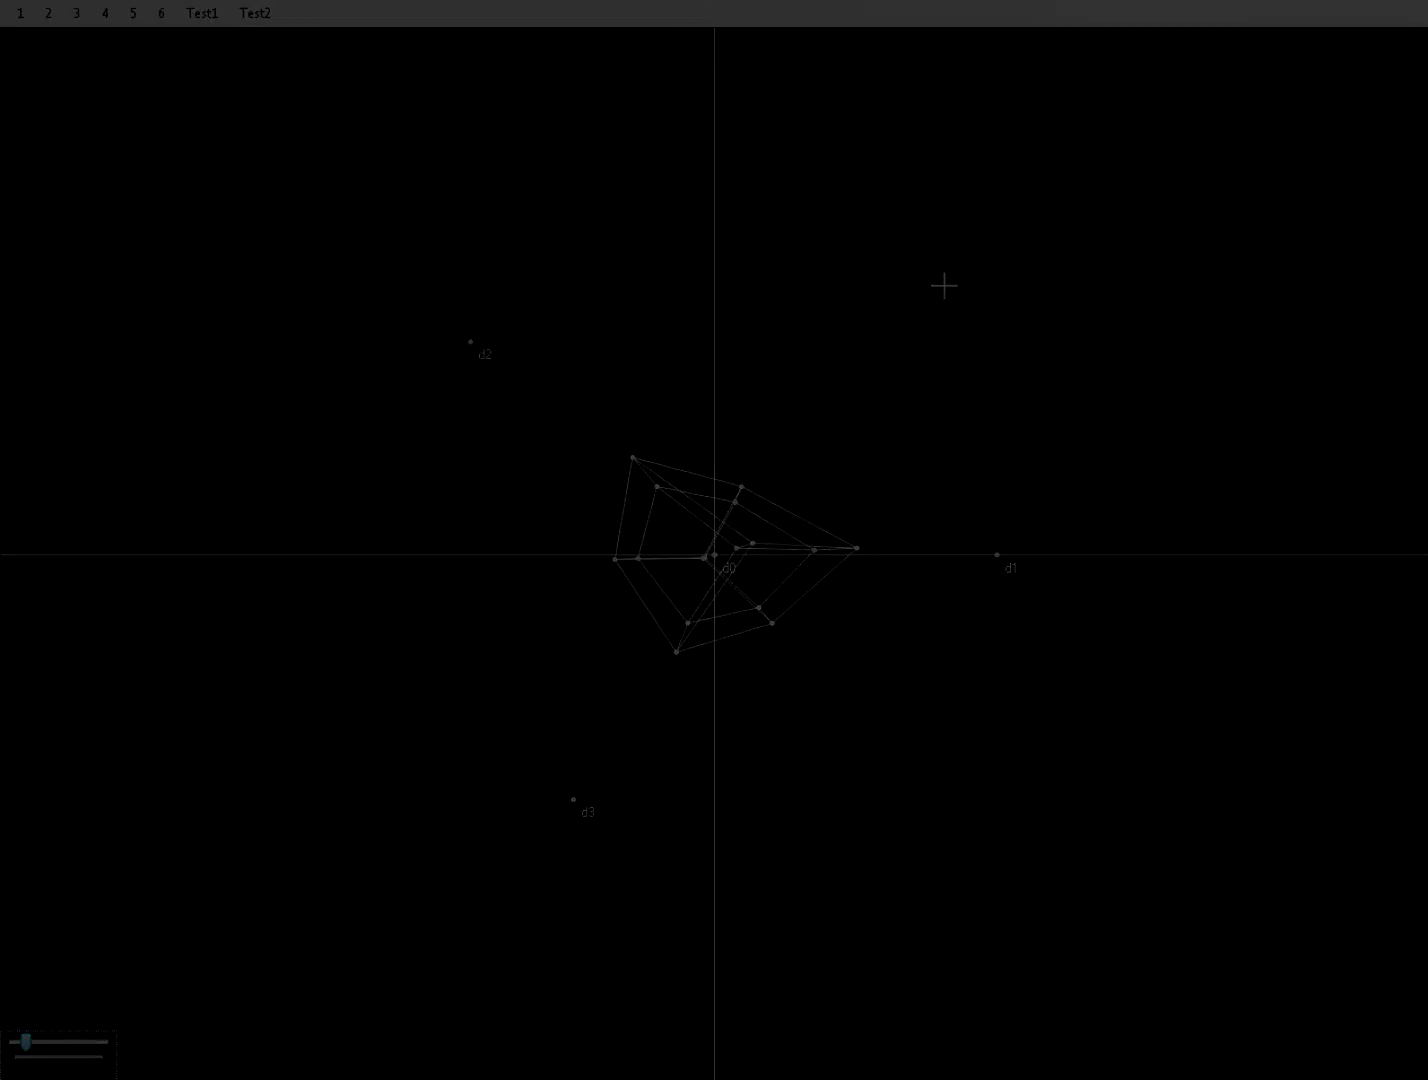